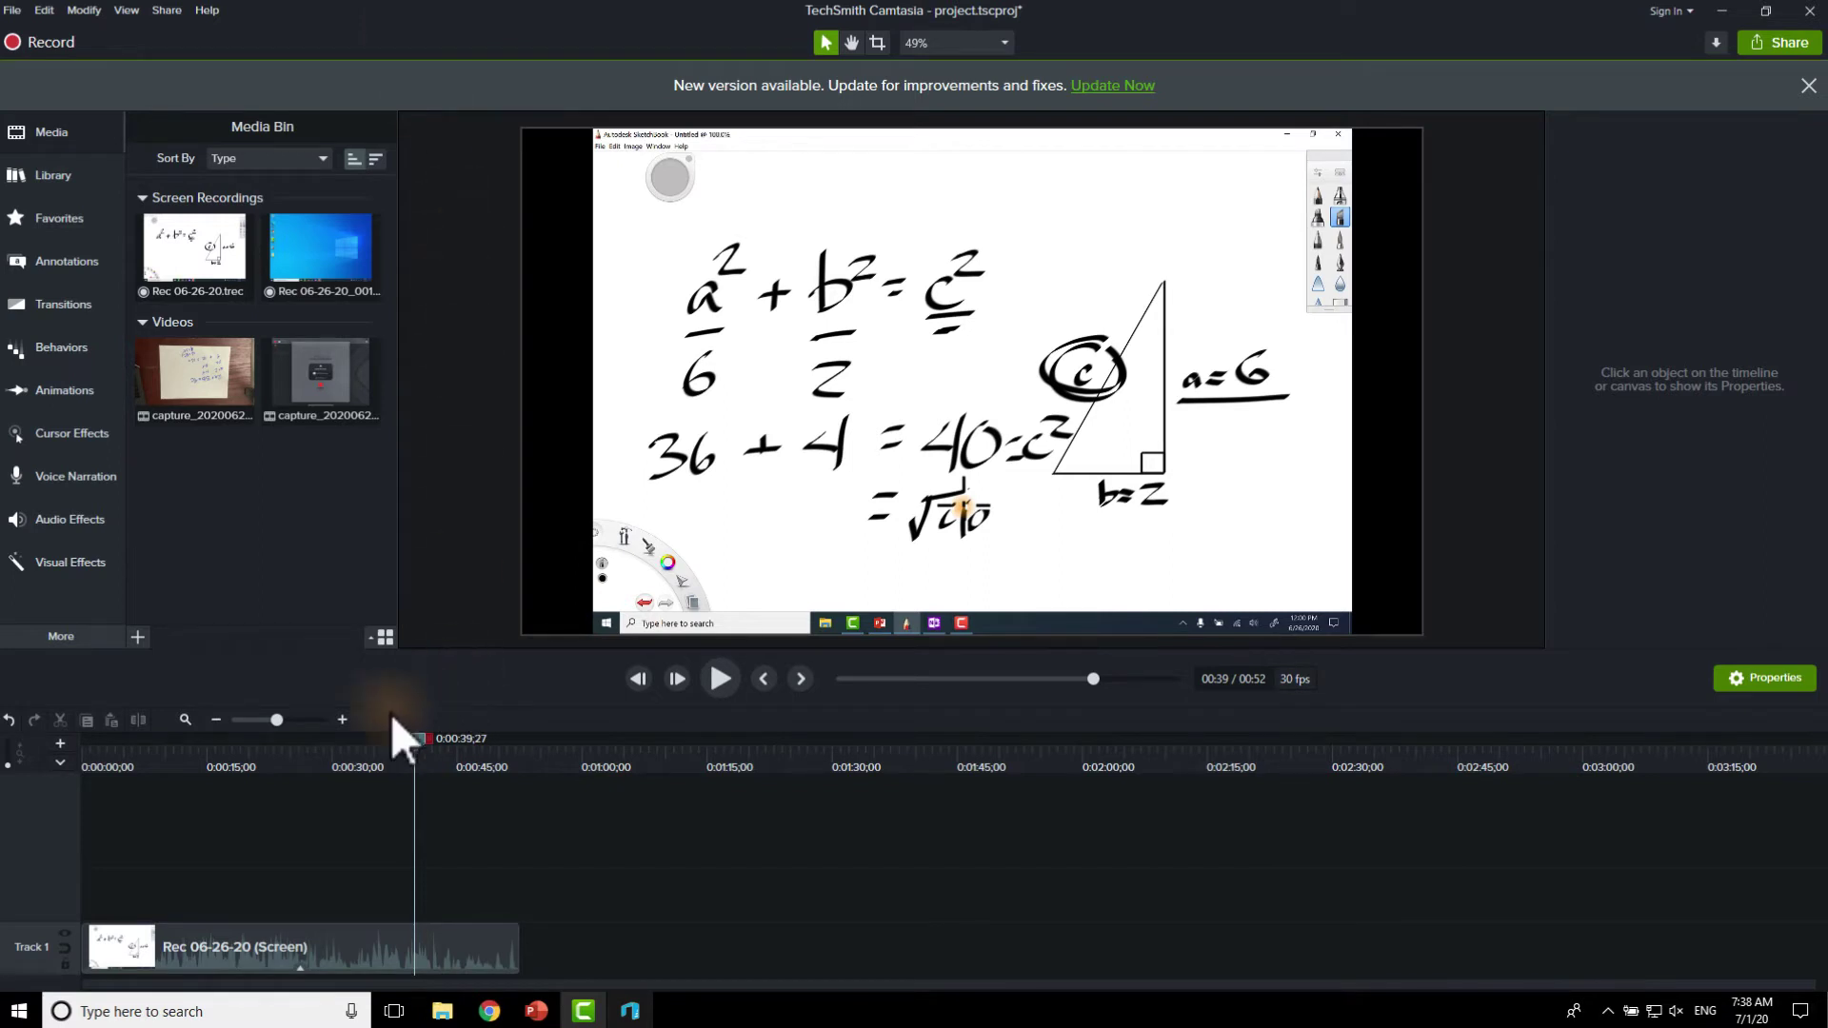
# Drag the playhead back from 0:39 to about 0:18 on the timeline.
pyautogui.moveTo(299, 758); pyautogui.dragTo(234, 757)
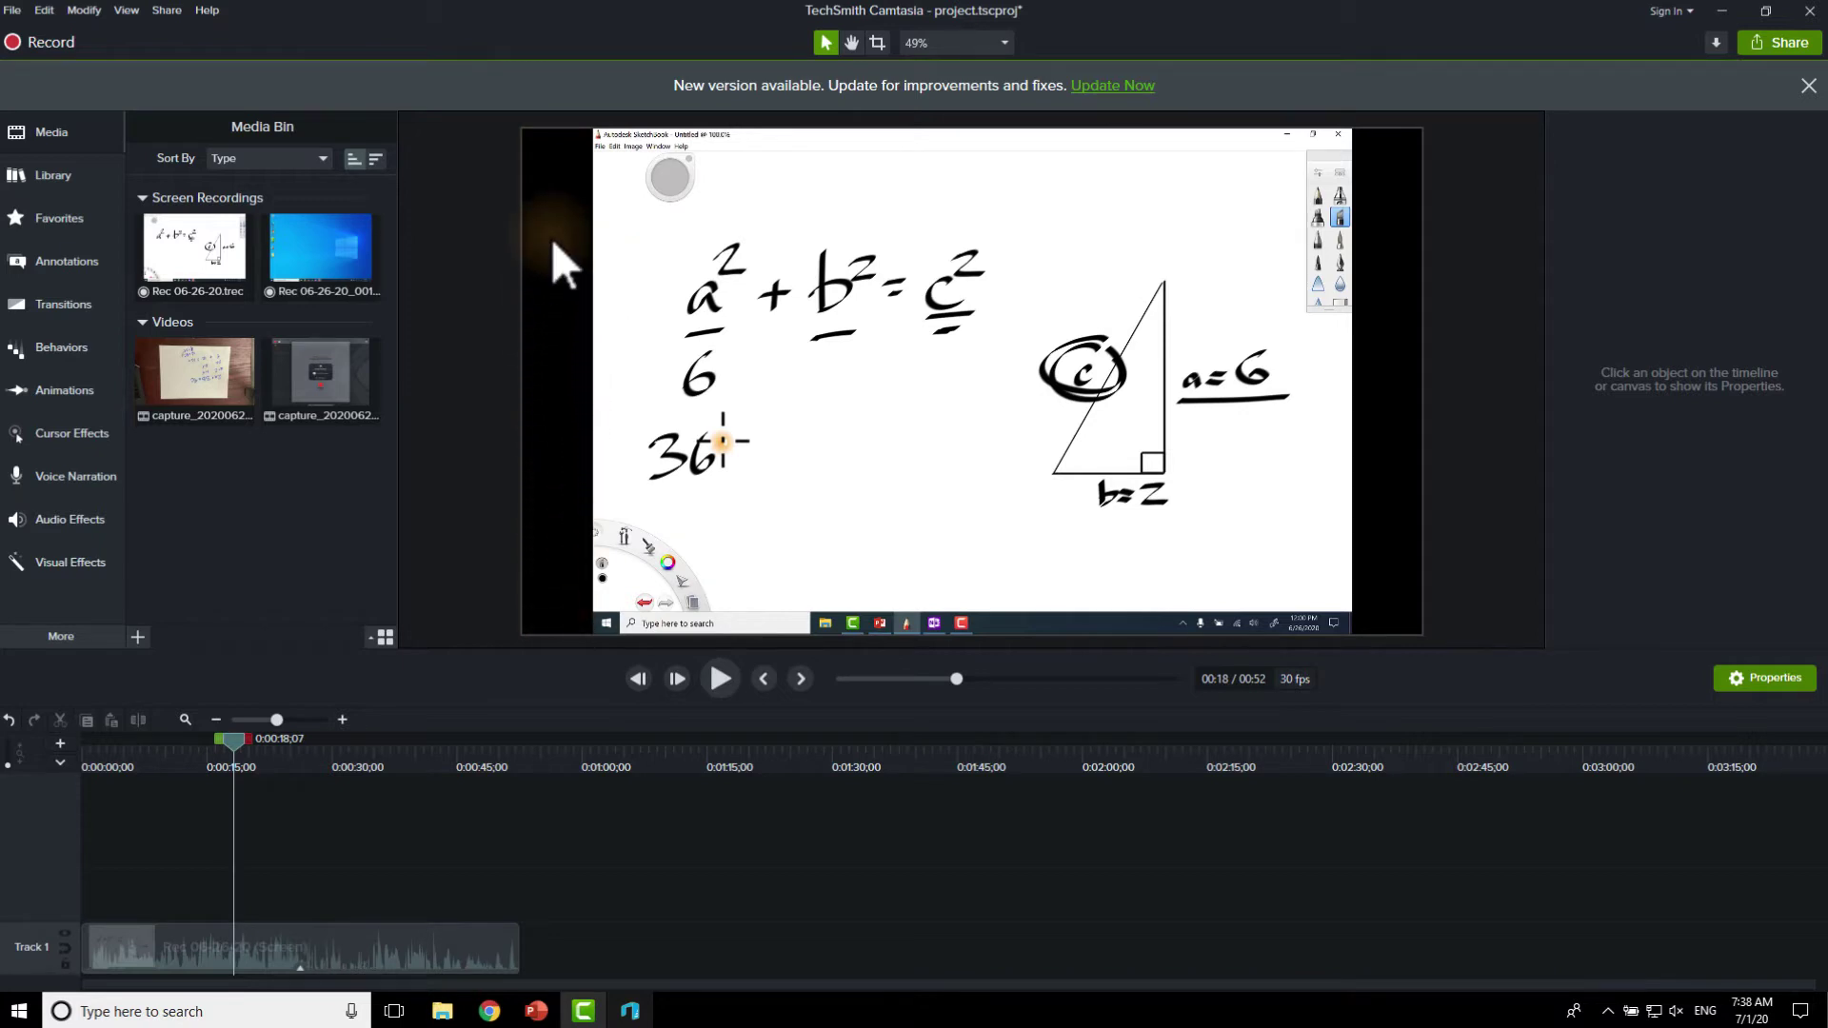
# Split the Track 1 recording at 0:18 and slide the second piece right, leaving a gap.
pyautogui.click(398, 943)
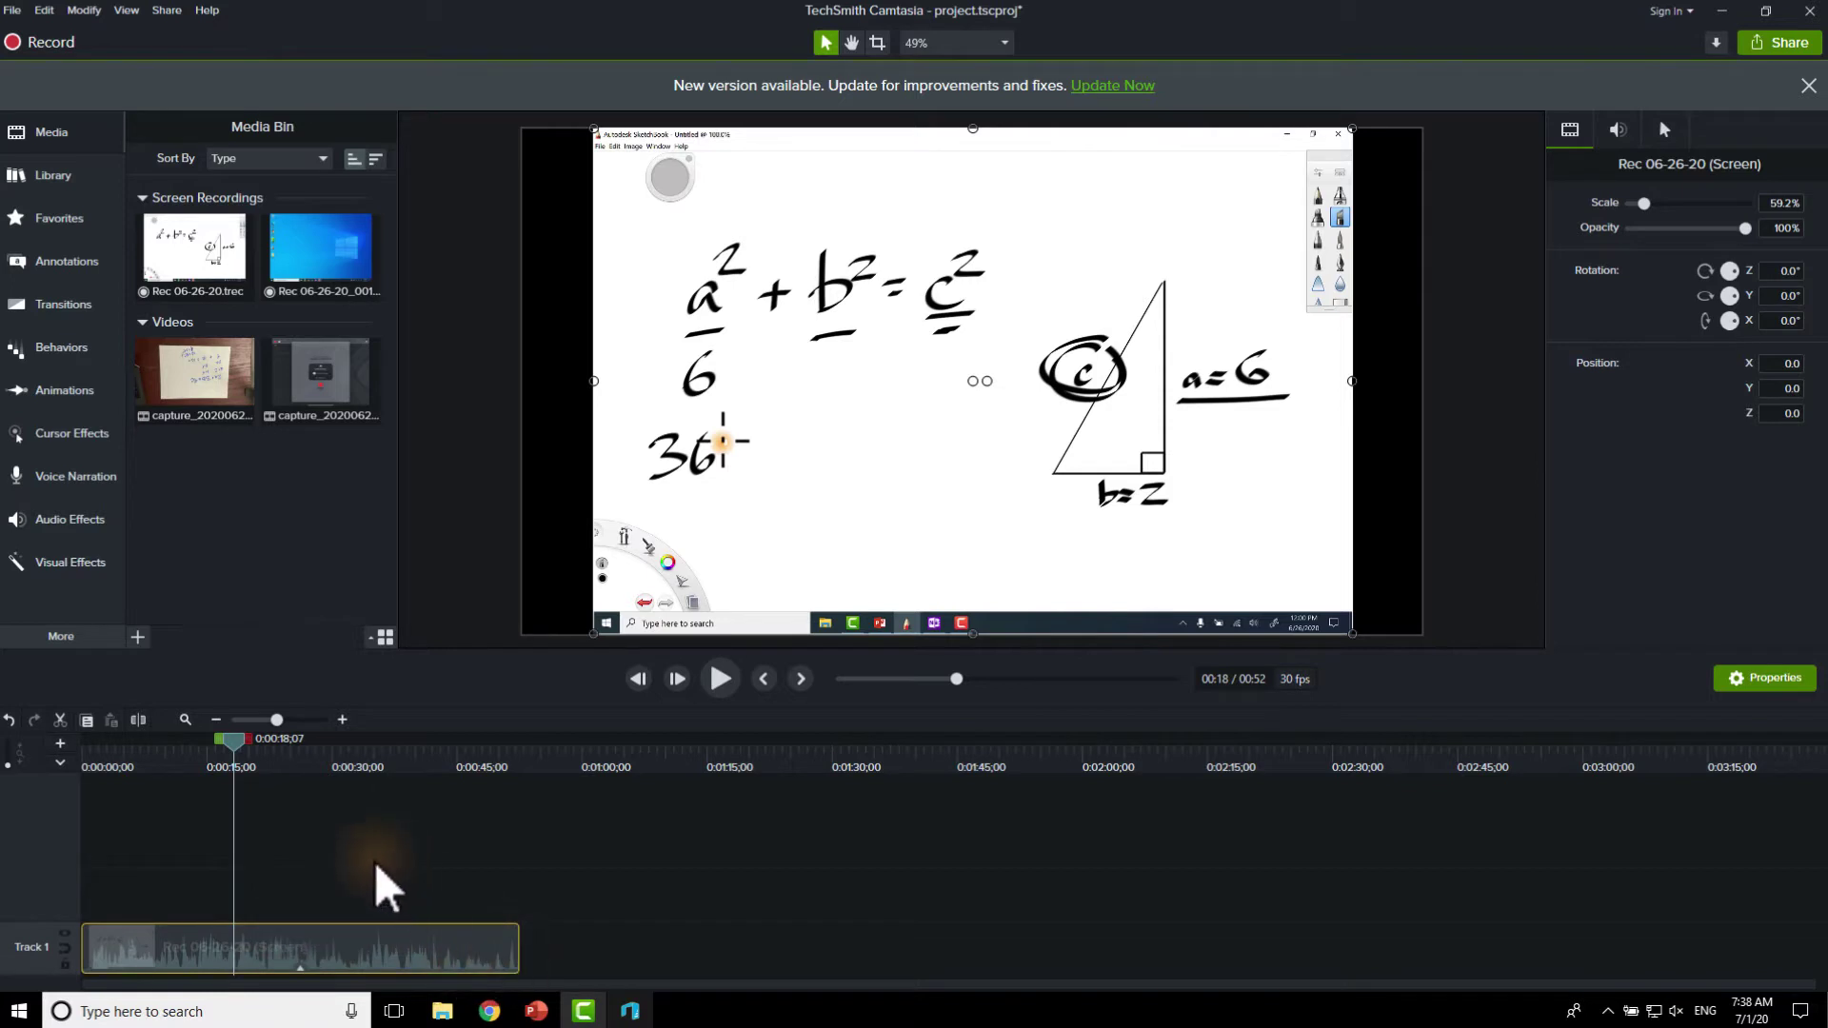
pyautogui.press('s')
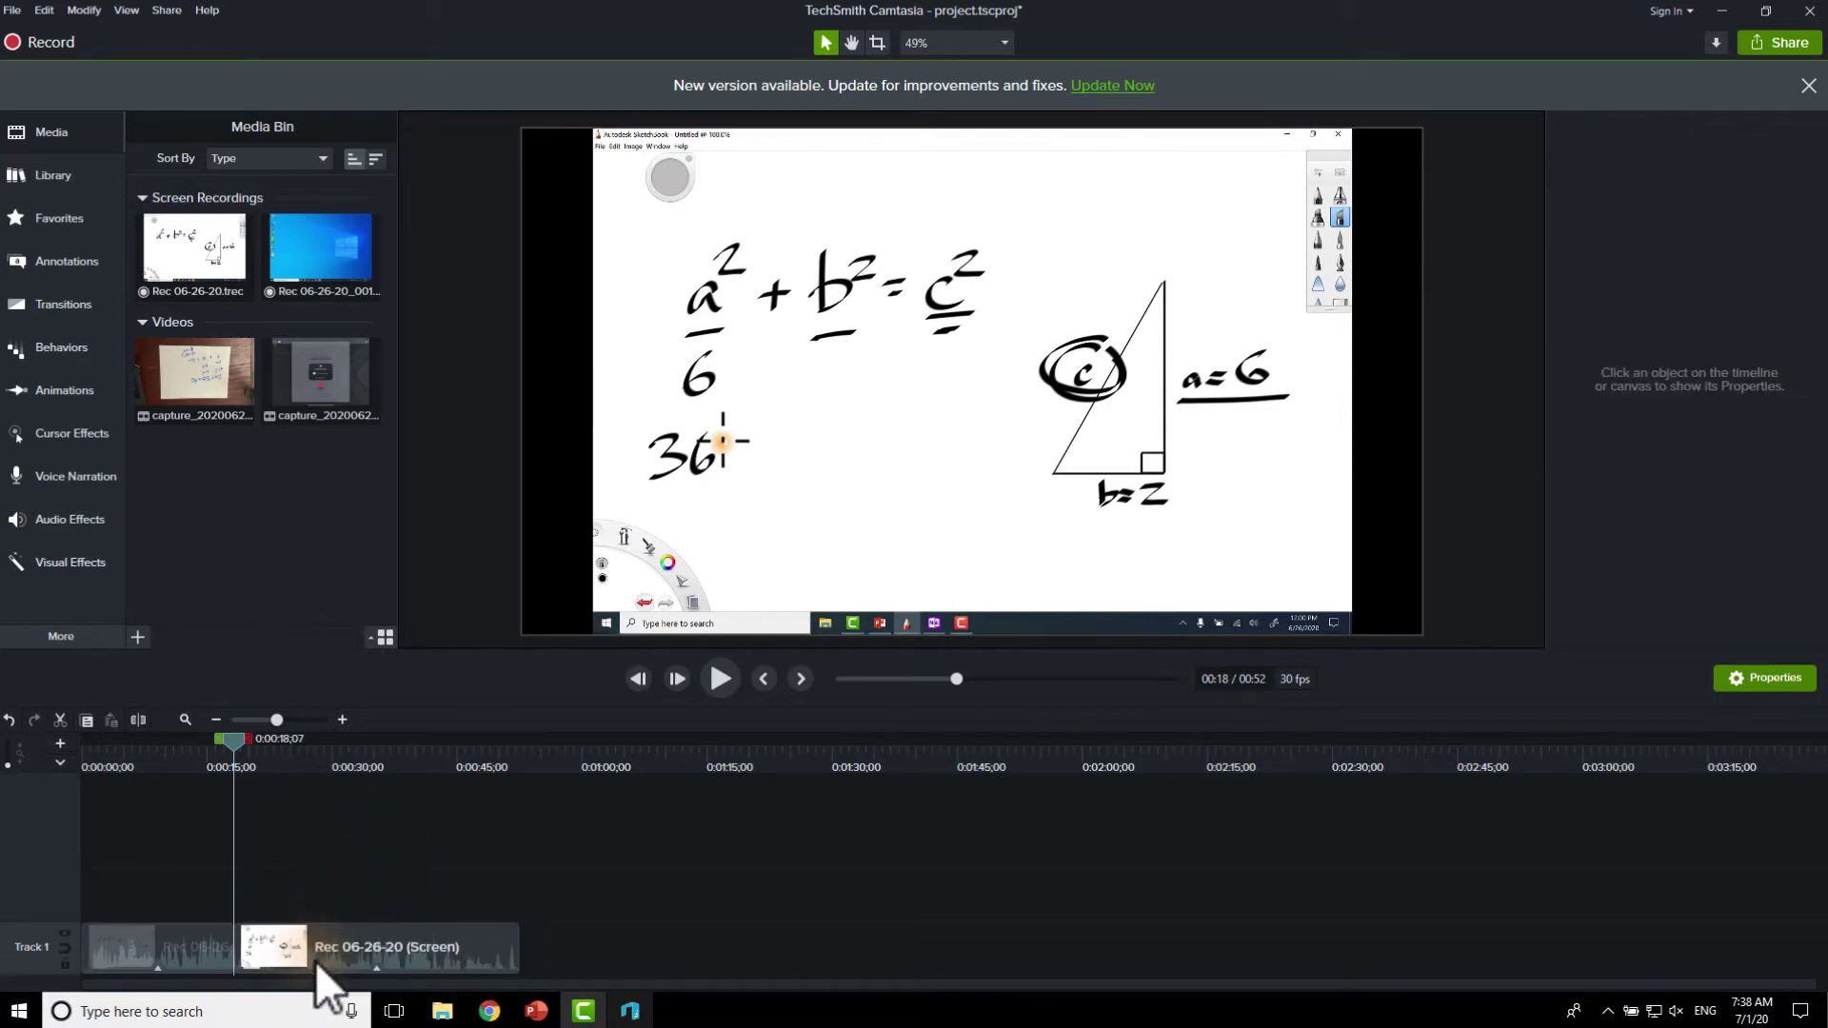
pyautogui.moveTo(317, 962); pyautogui.dragTo(371, 944)
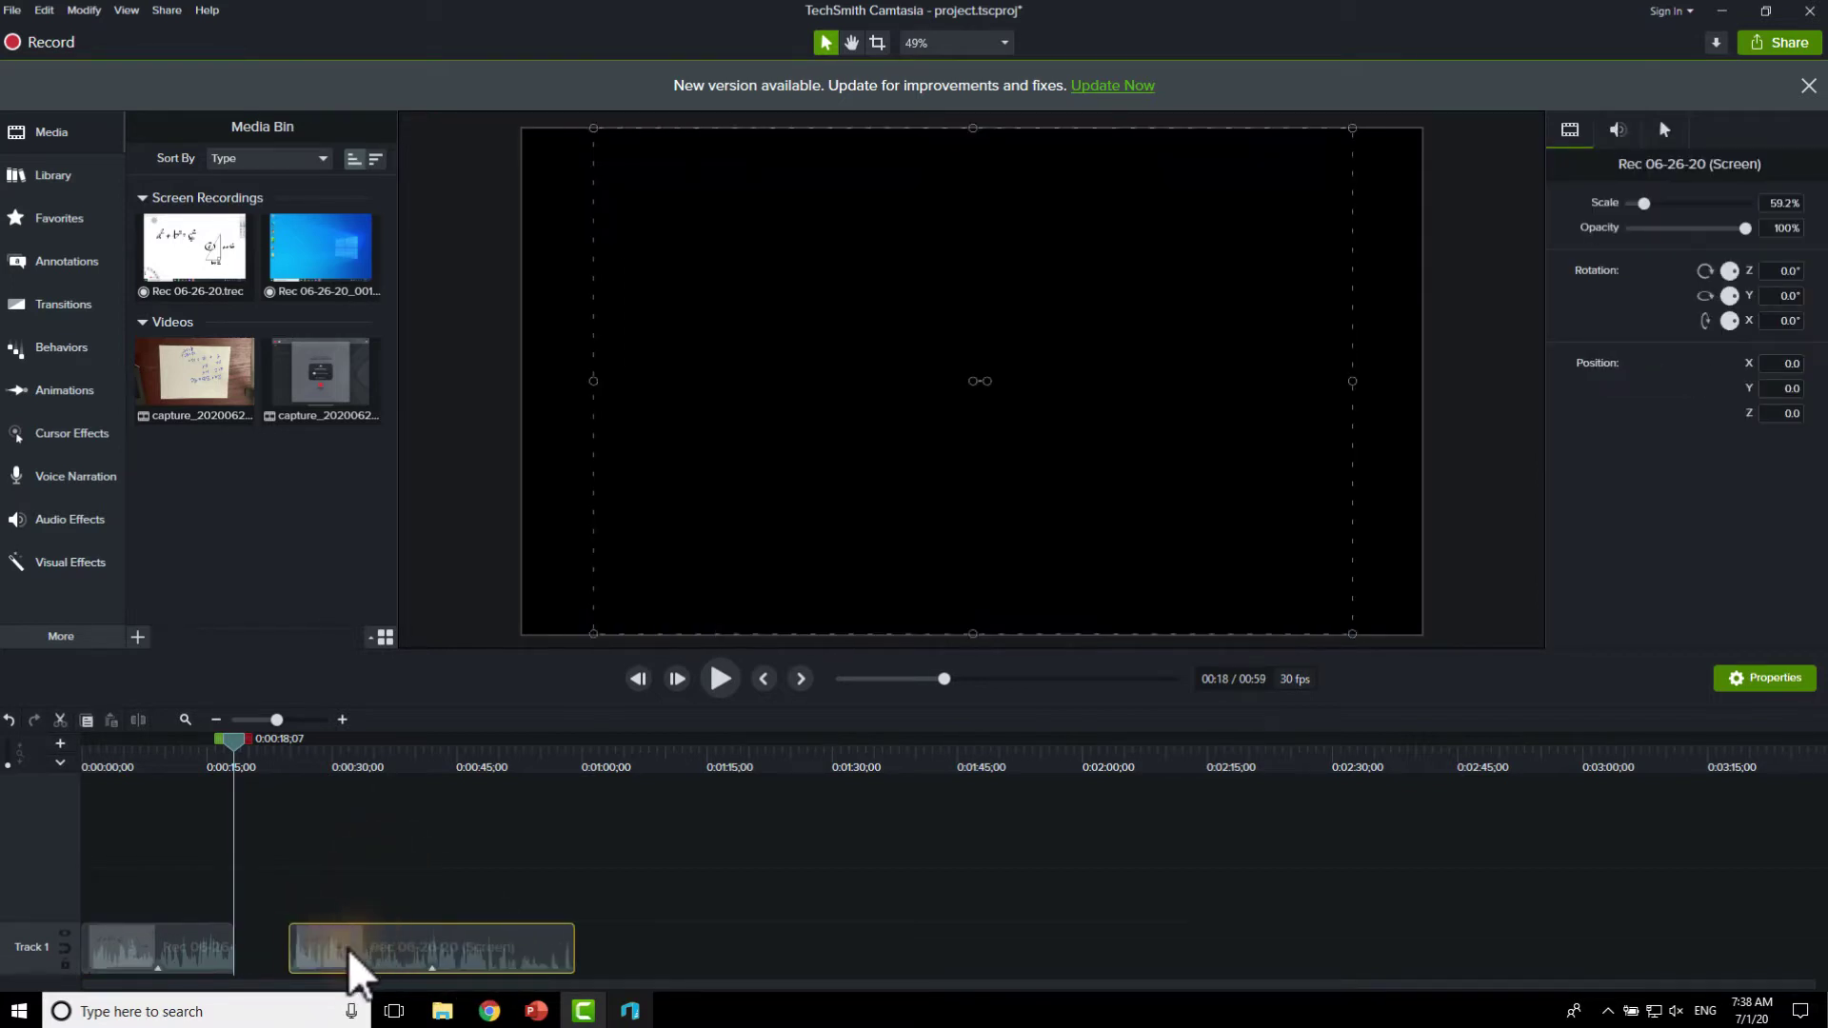
pyautogui.click(168, 952)
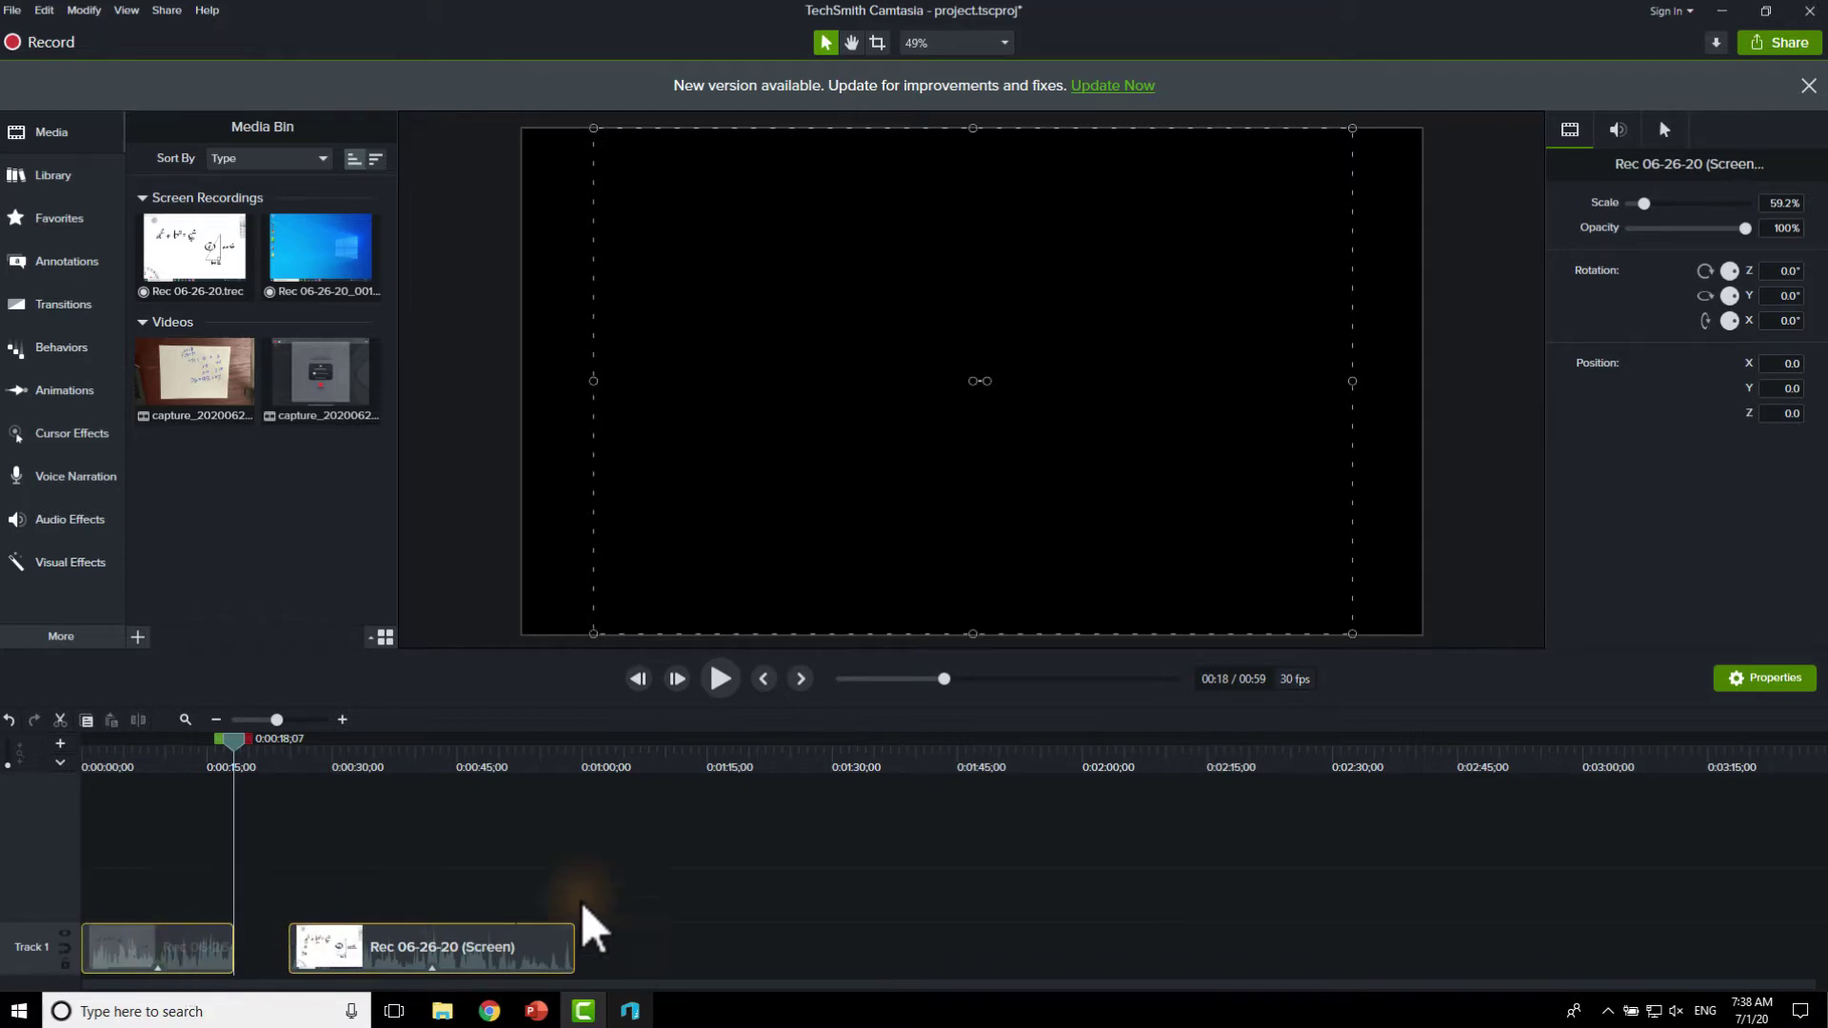
# At 0:14 on the timeline, scale the recording up to 67.5%.
pyautogui.click(200, 762)
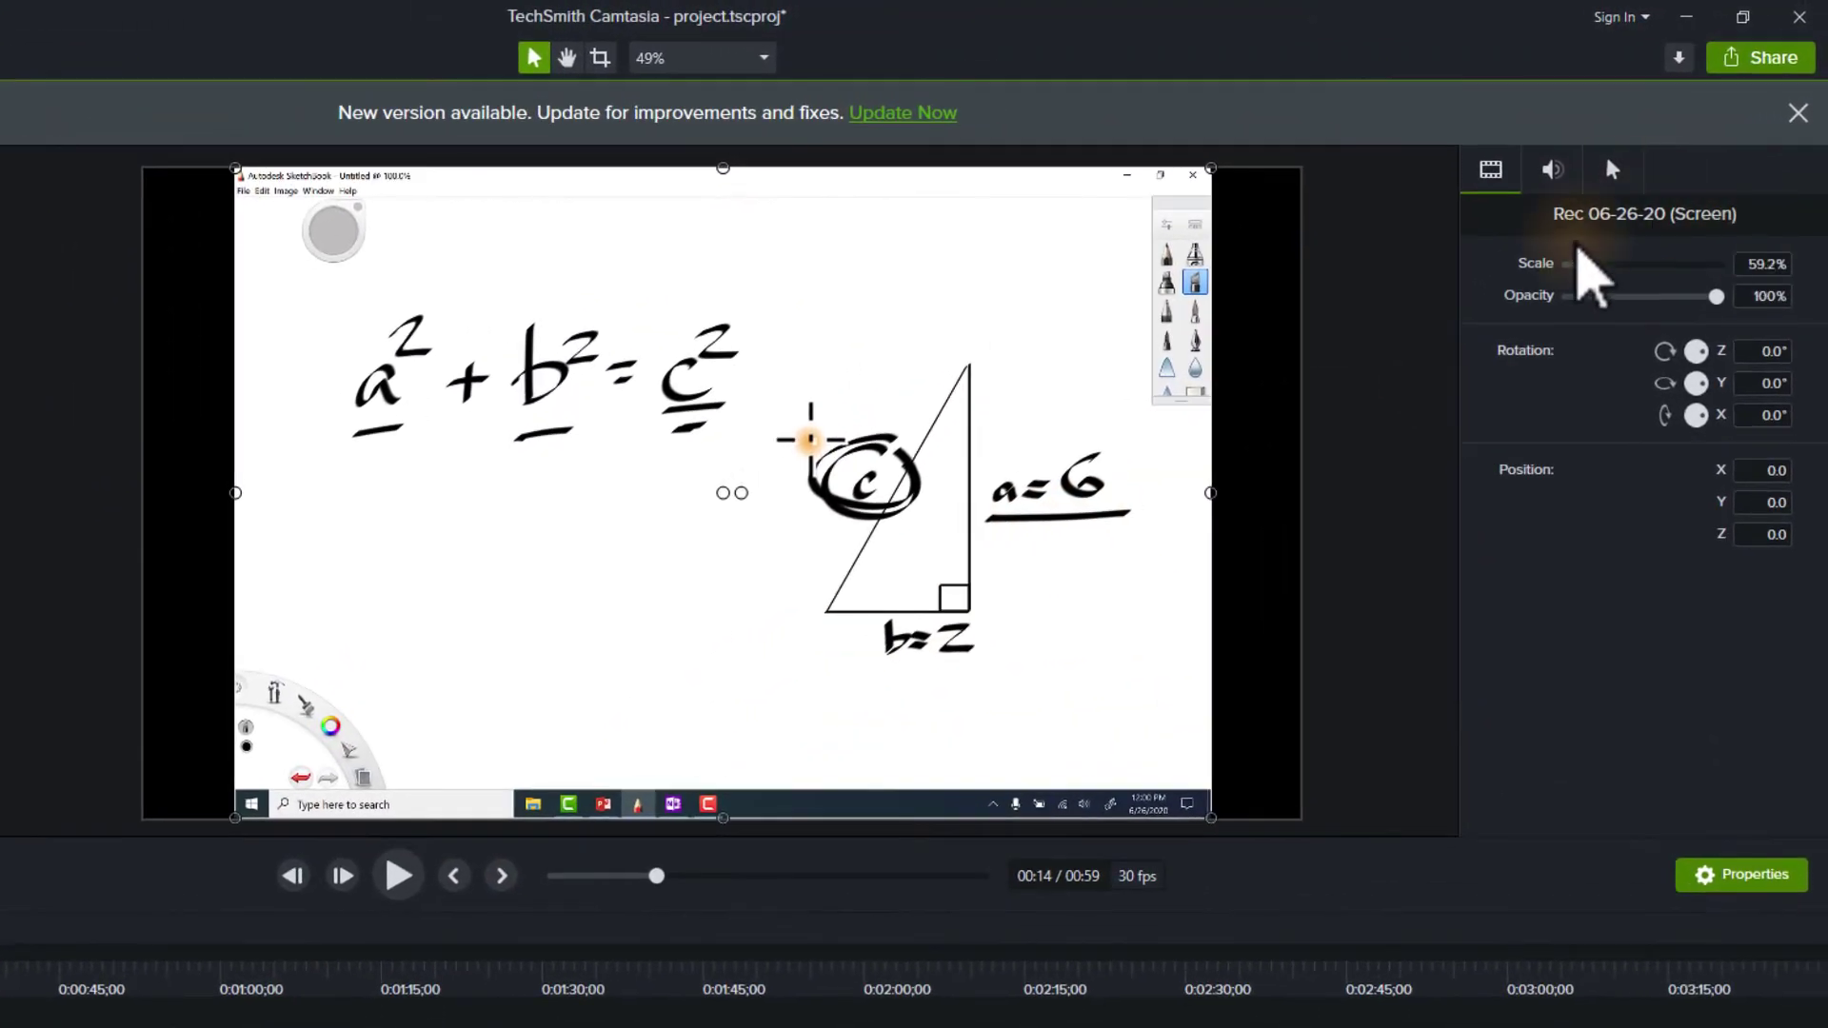
pyautogui.moveTo(1581, 278); pyautogui.dragTo(1590, 277)
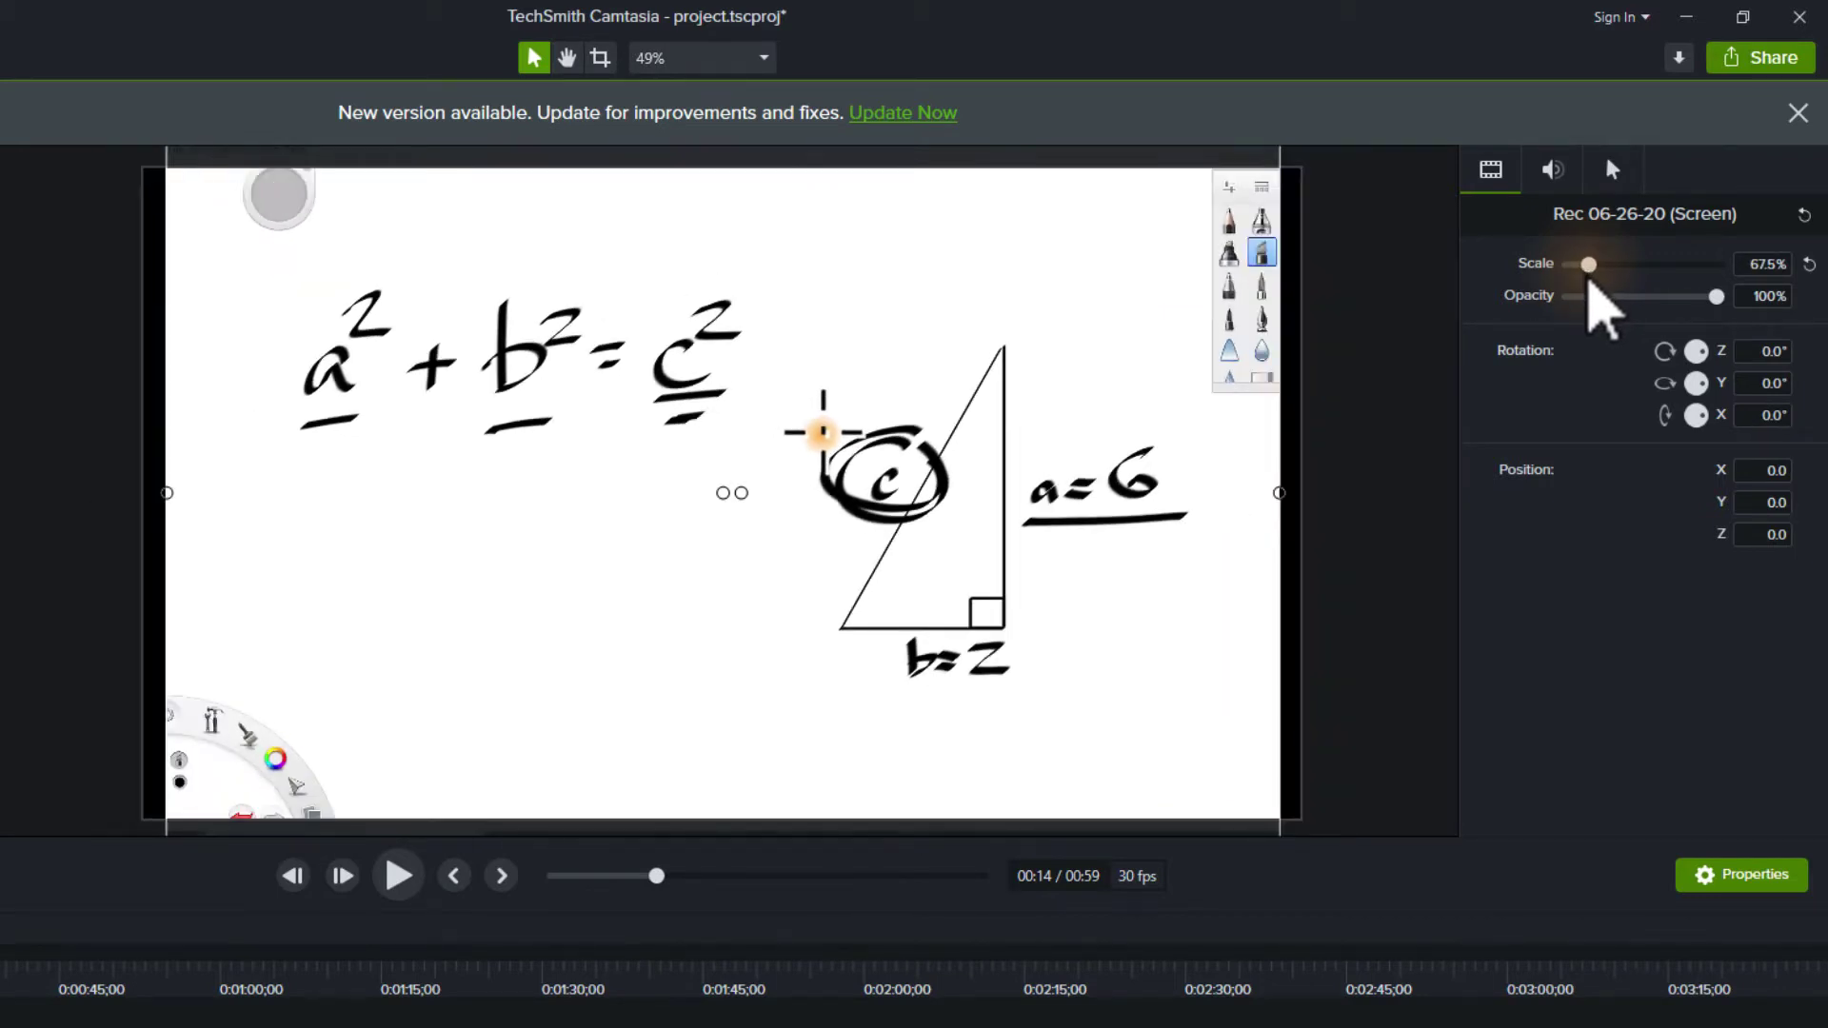
pyautogui.scroll(1, 233, 534)
pyautogui.scroll(-1, 232, 534)
pyautogui.scroll(-2, 238, 536)
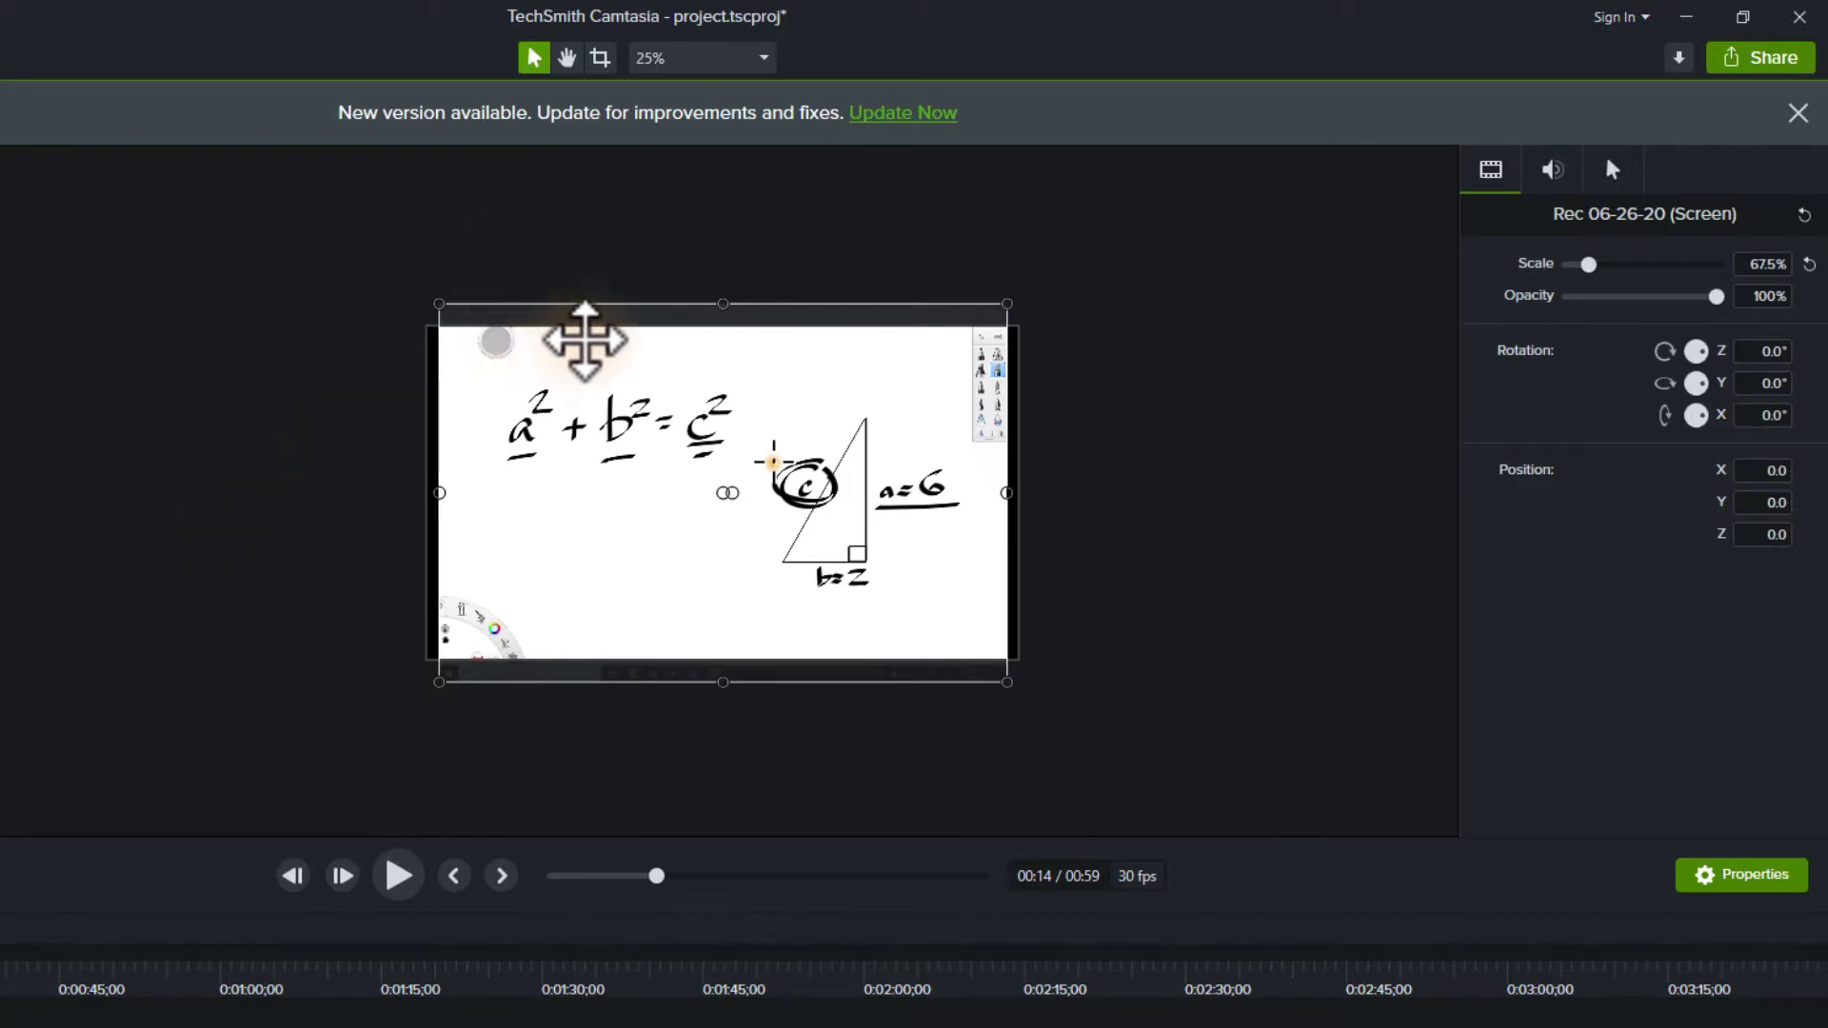
pyautogui.scroll(1, 581, 343)
pyautogui.scroll(-1, 584, 341)
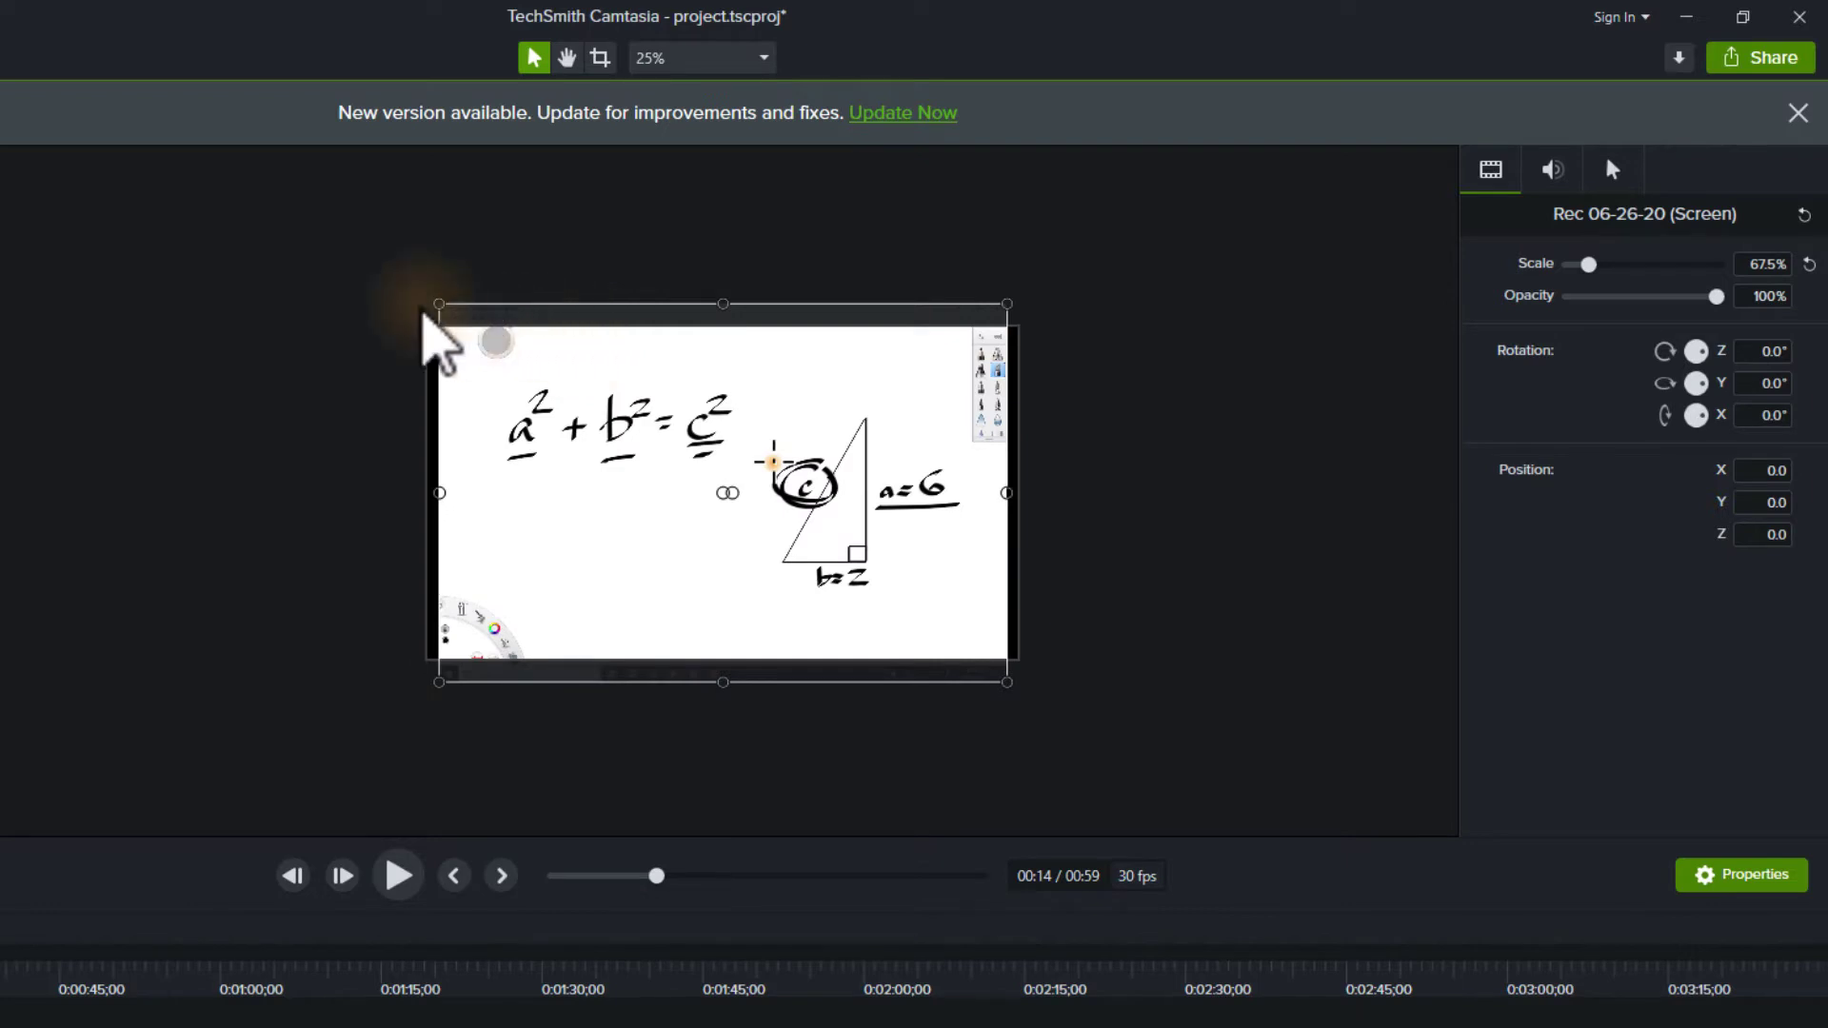
# Fit the canvas preview and move the clip up-left to X -36.2, Y 75.8.
pyautogui.click(747, 65)
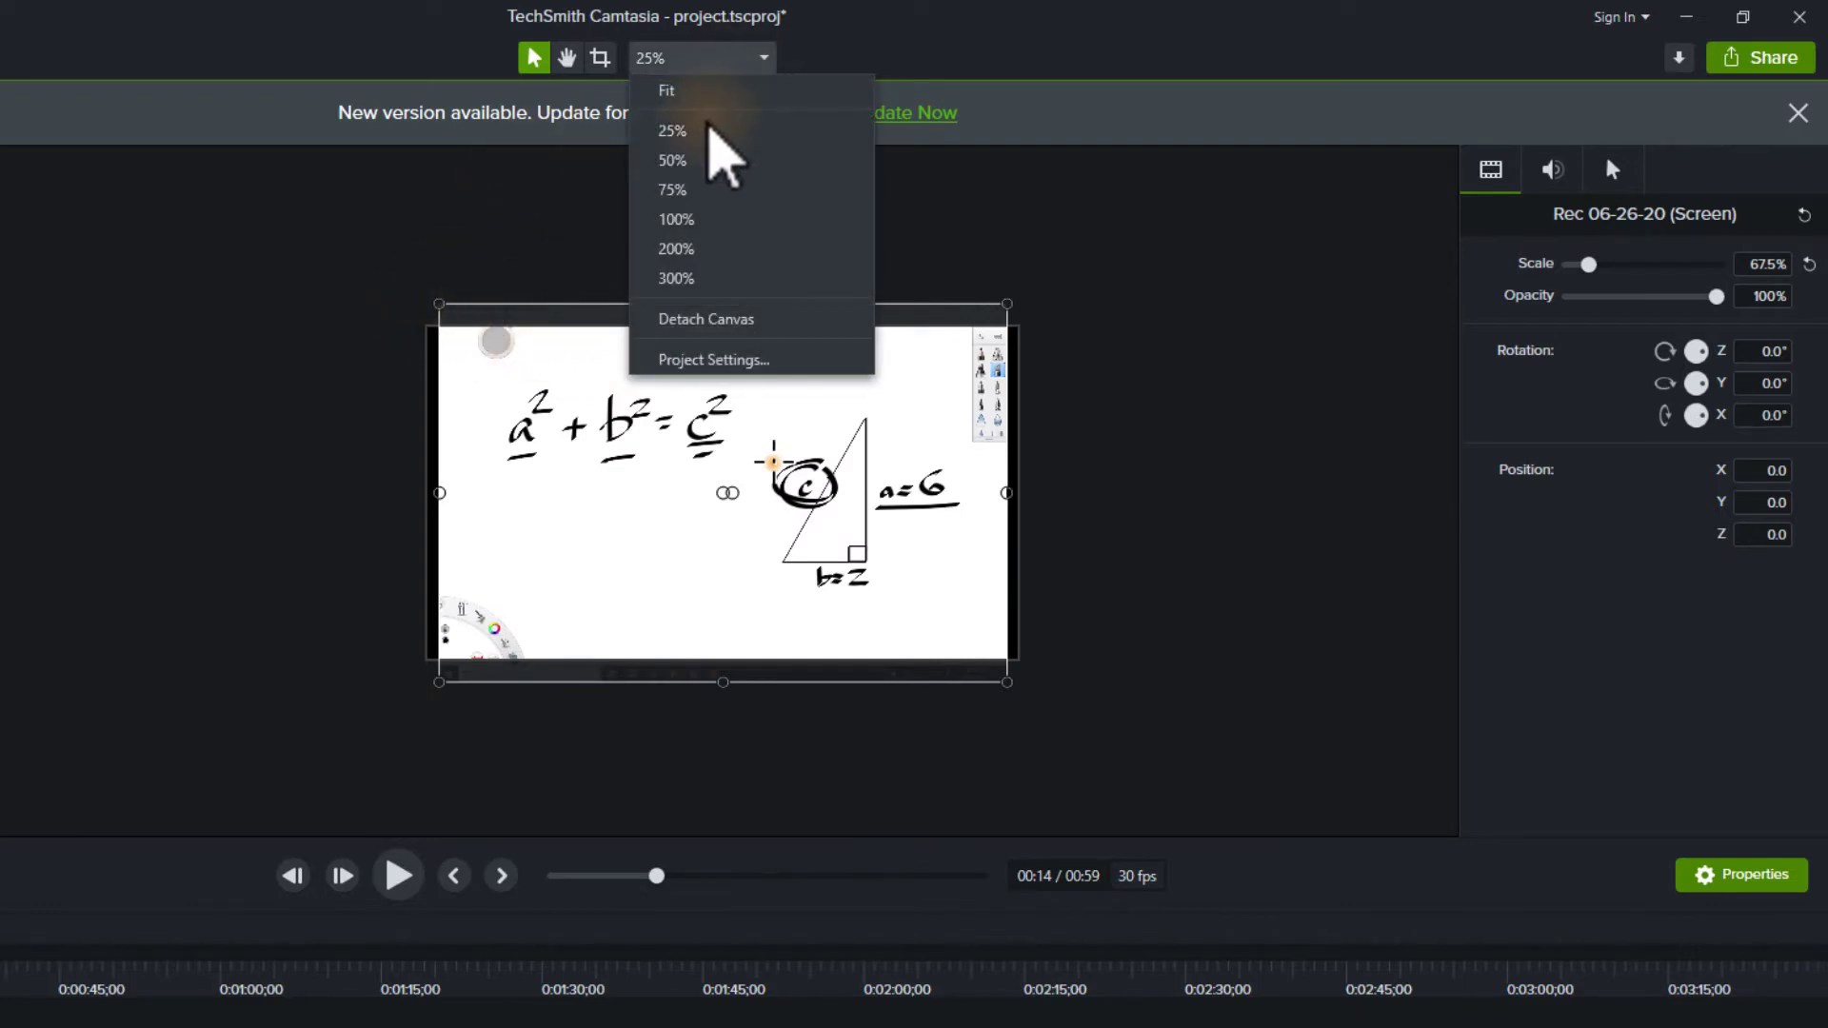
pyautogui.click(702, 92)
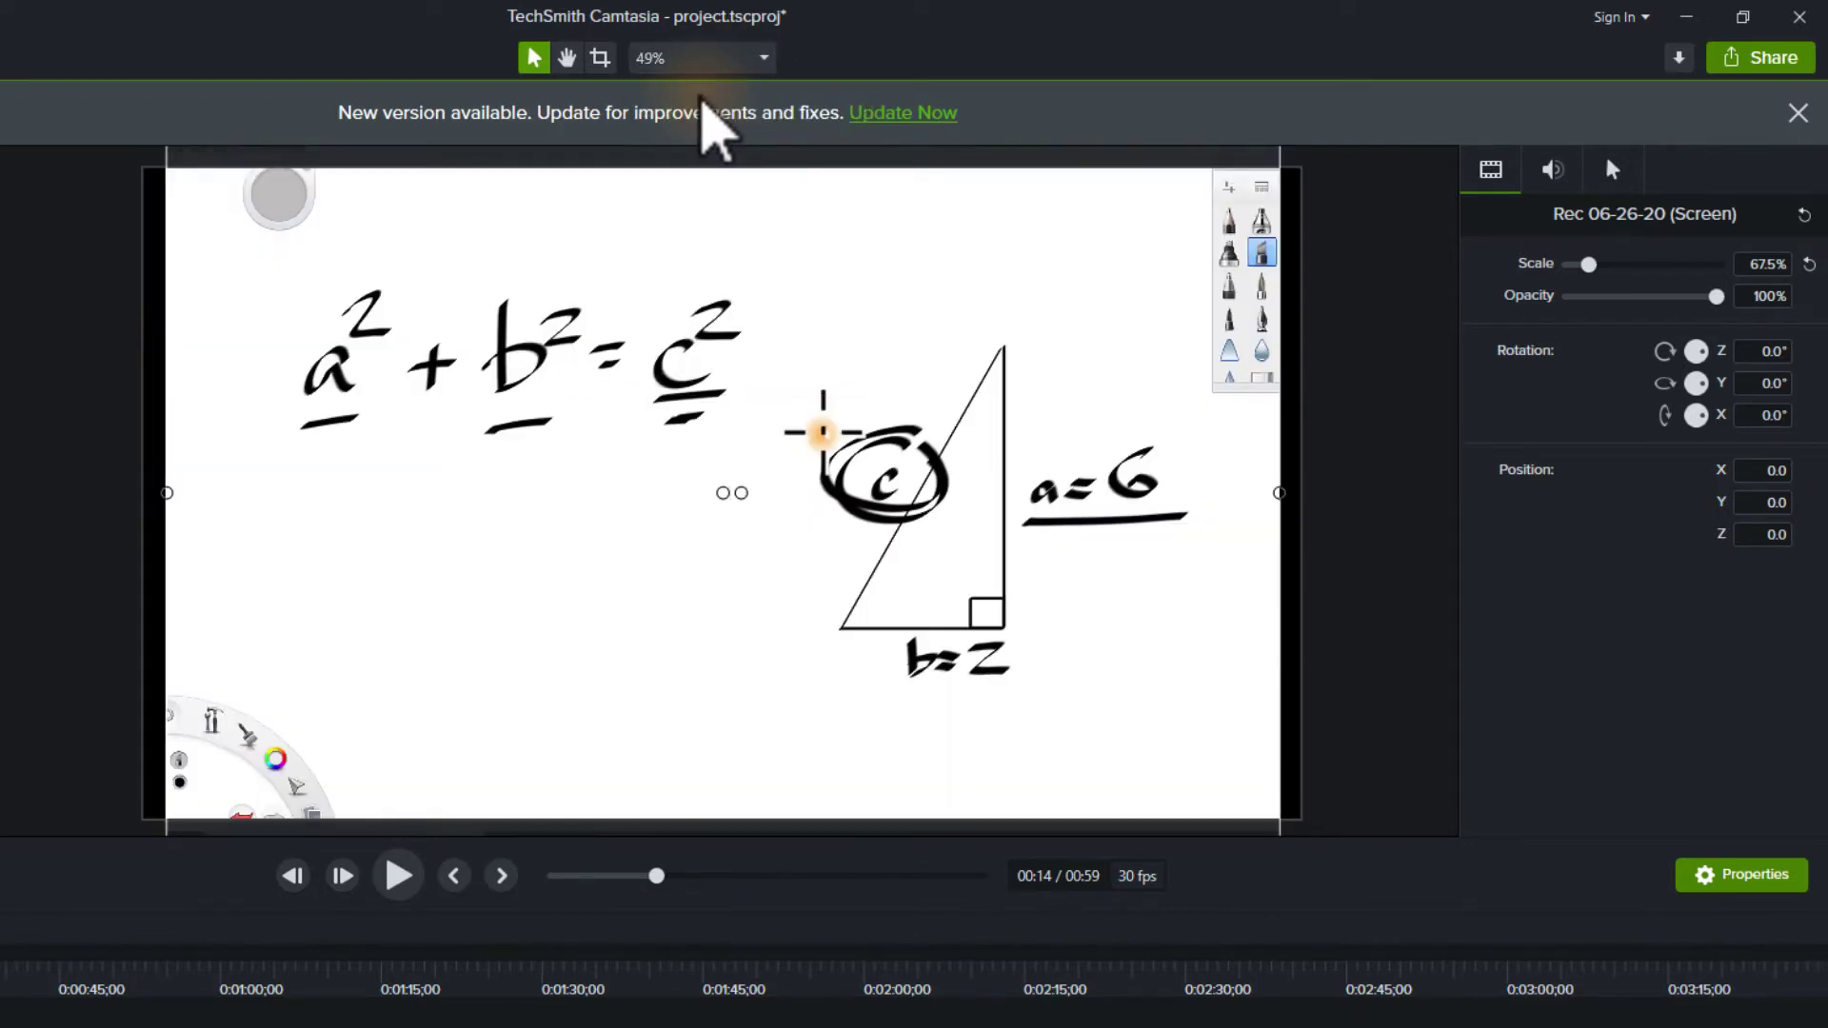
pyautogui.scroll(-2, 677, 327)
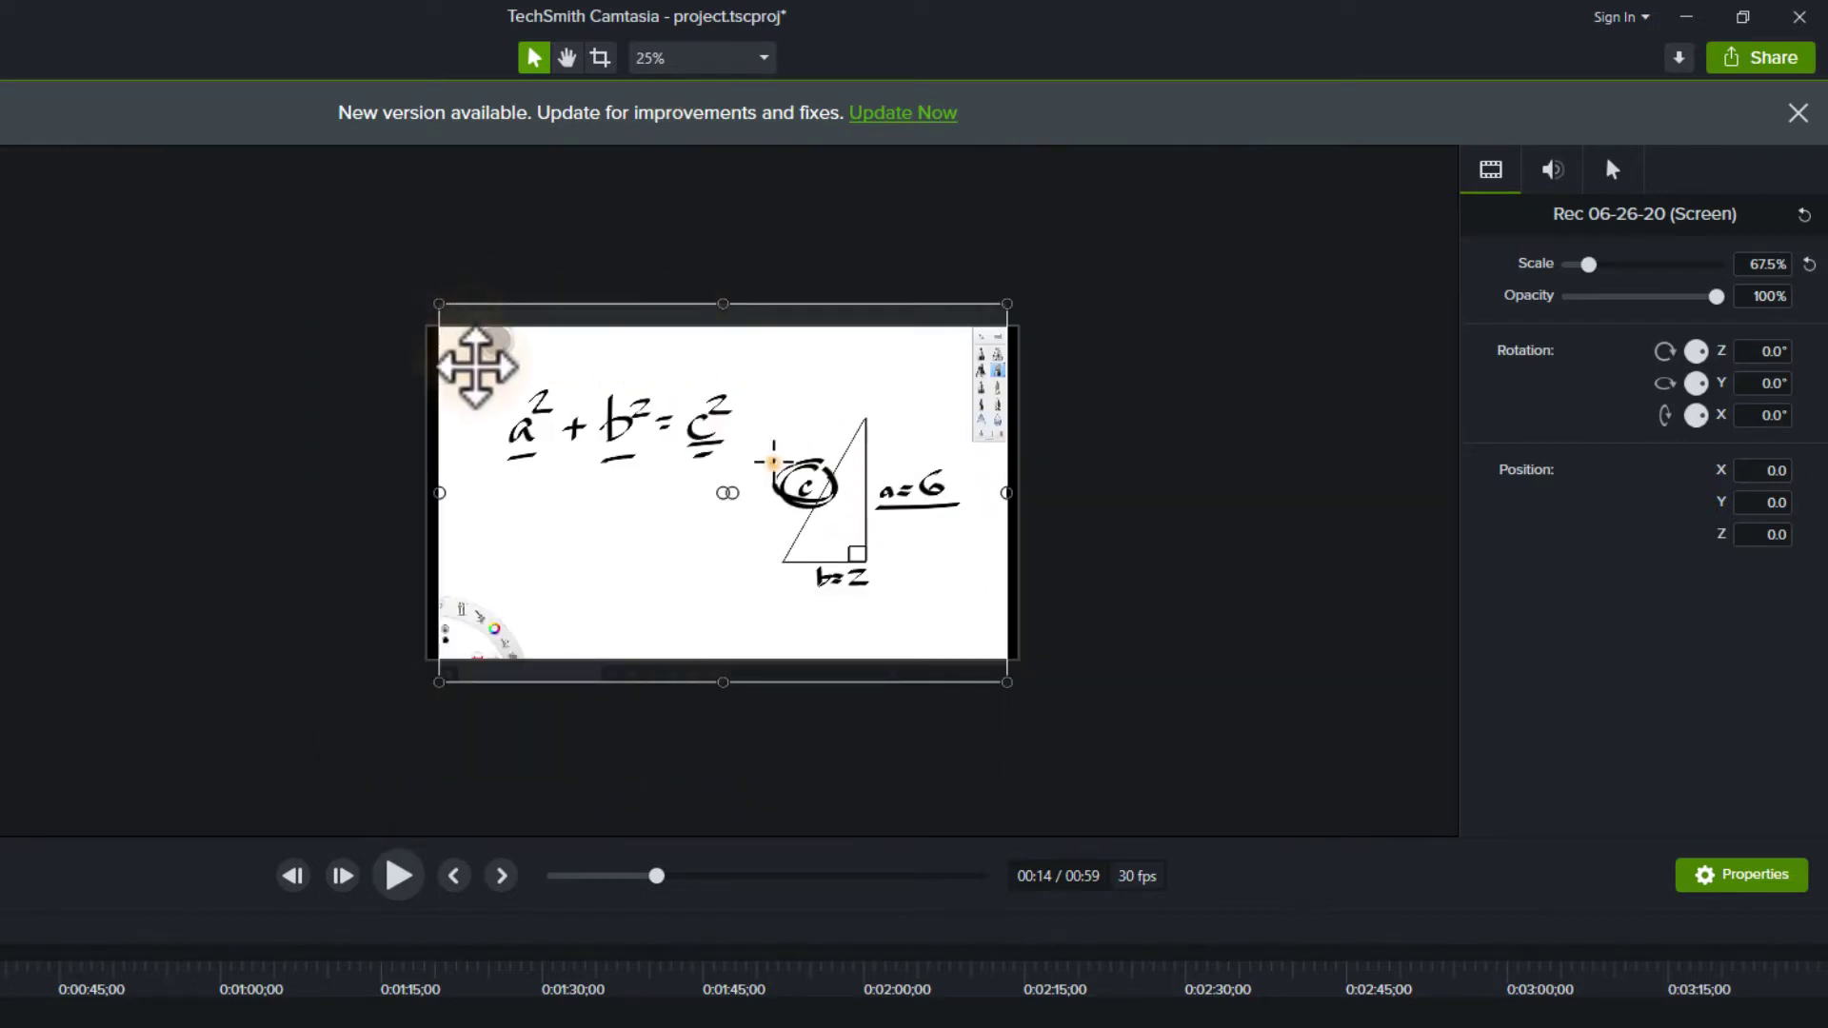
pyautogui.moveTo(474, 359); pyautogui.dragTo(465, 351)
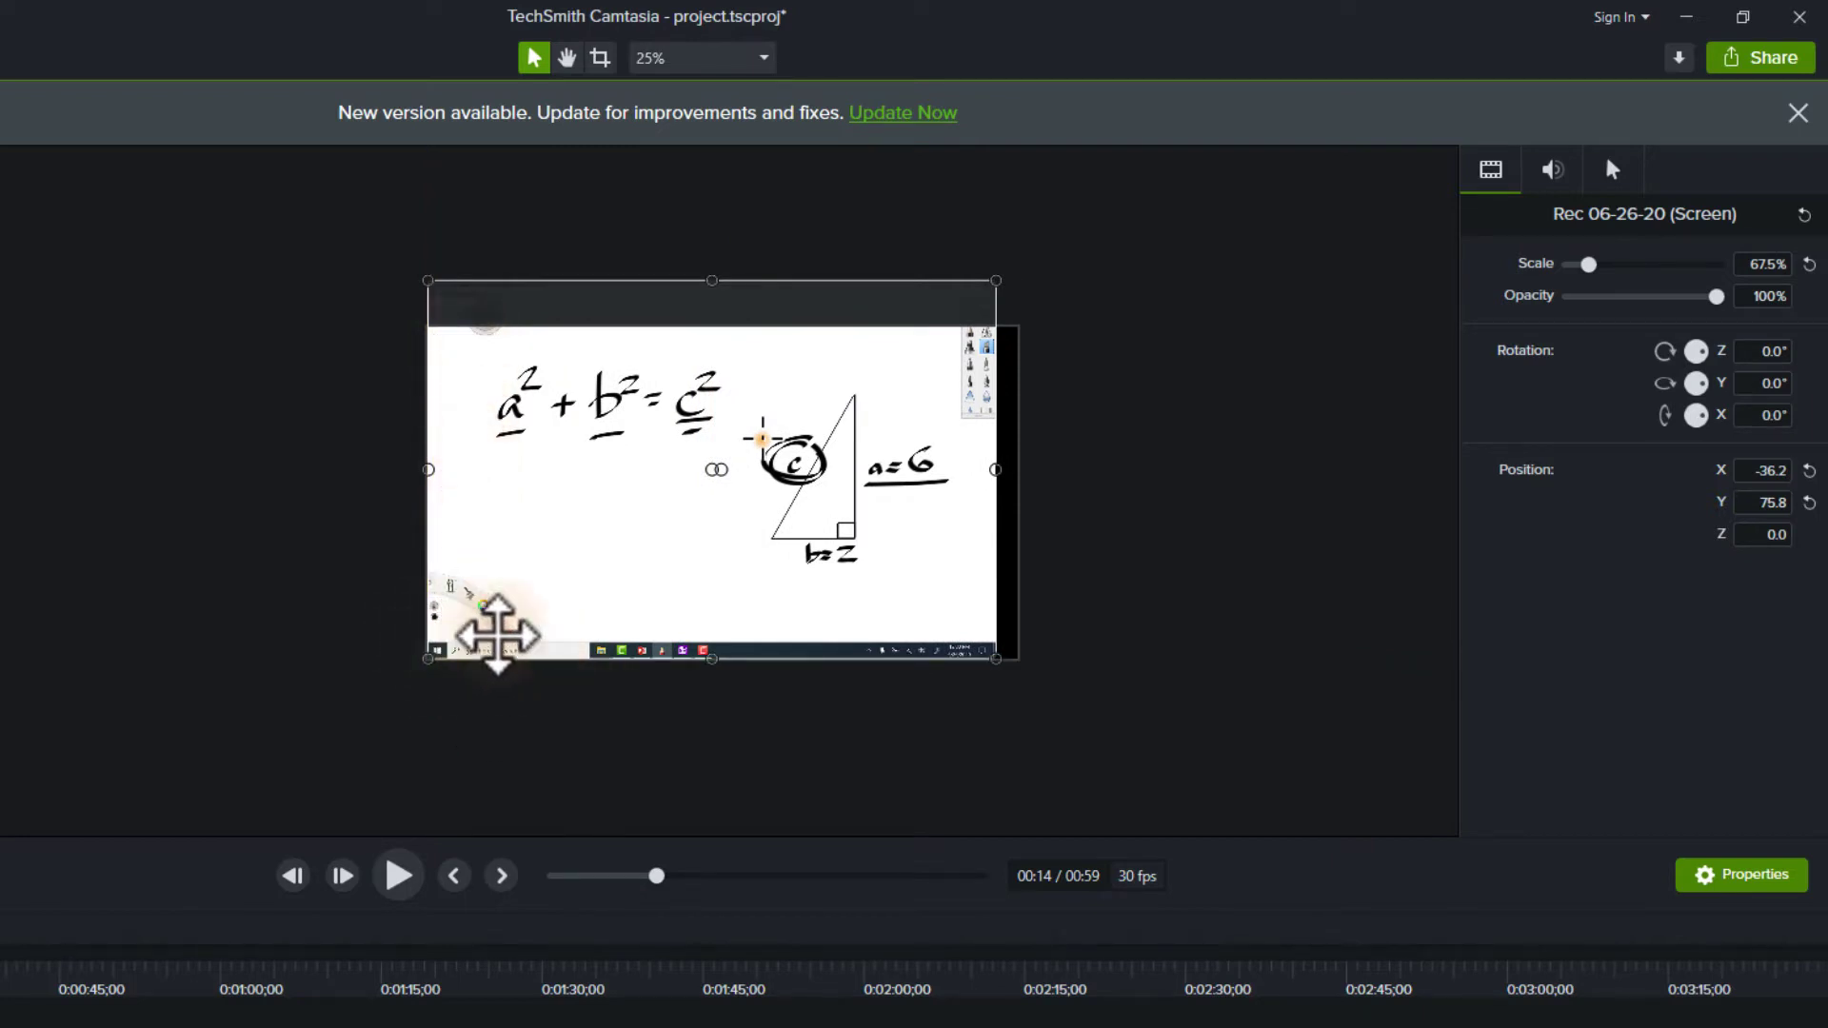
pyautogui.hotkey('ctrl', '-')
pyautogui.hotkey('ctrl', '+')
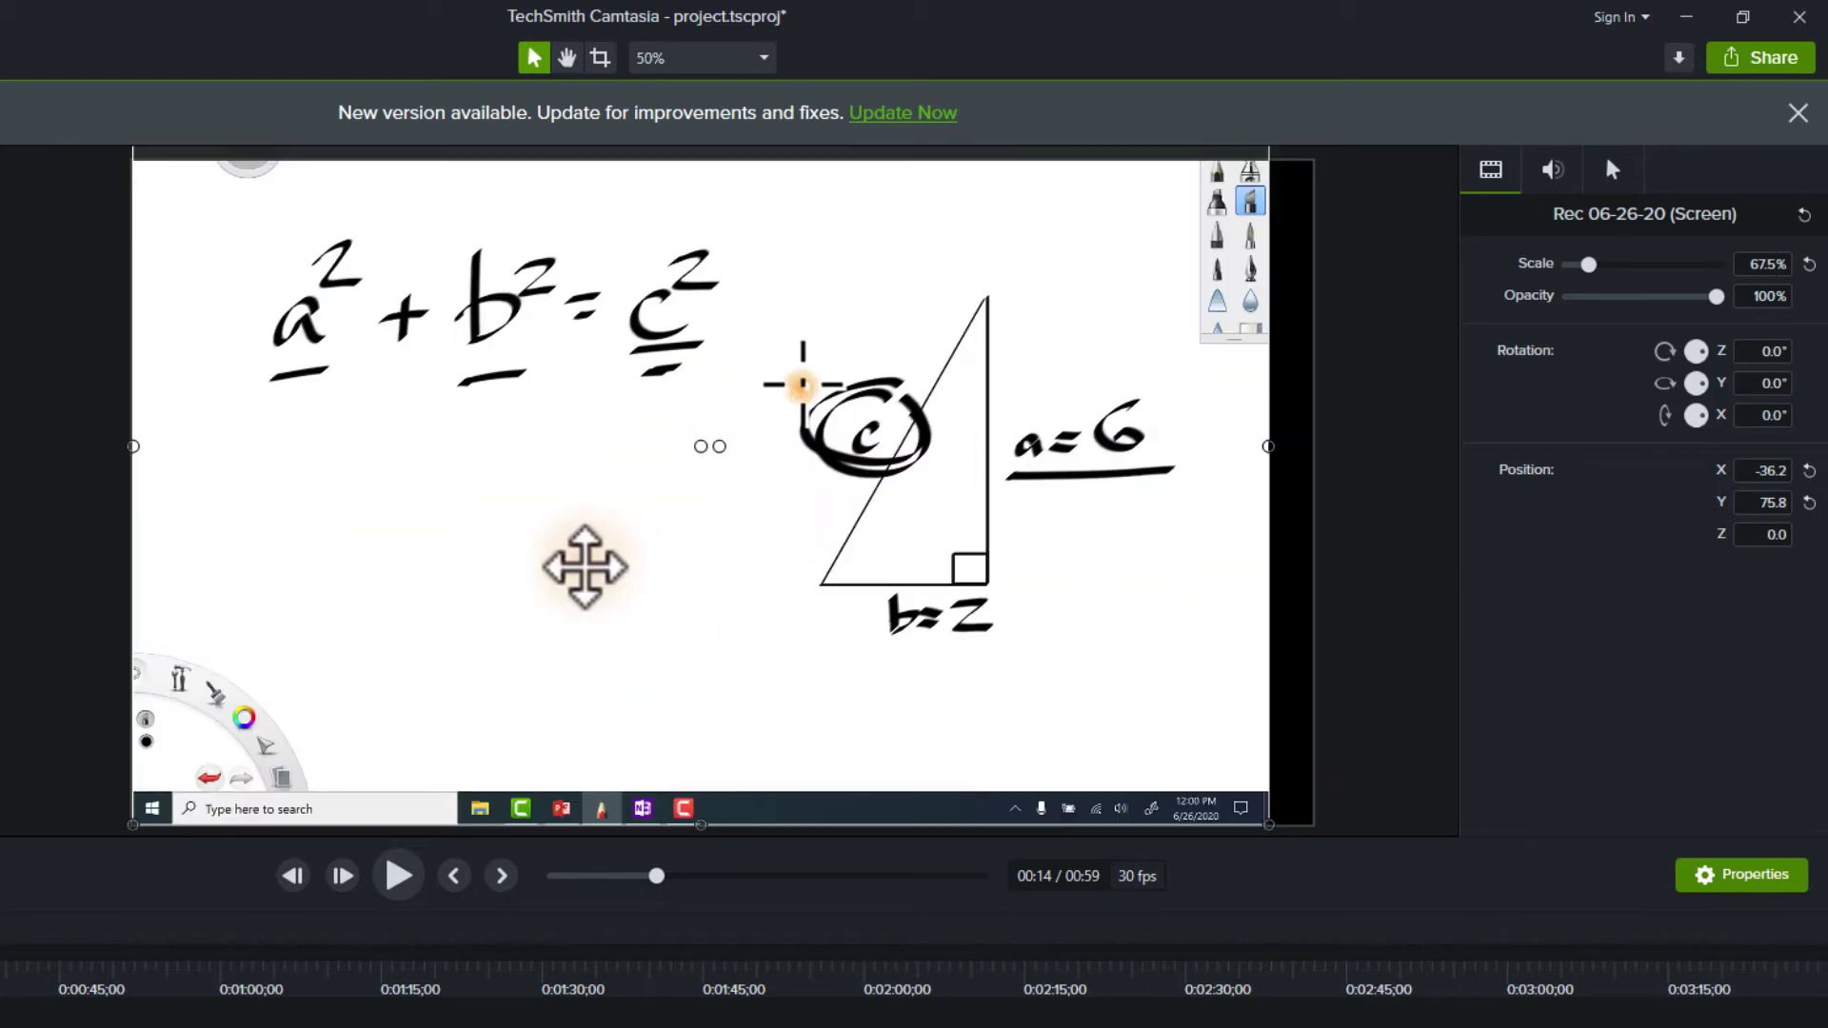
pyautogui.hotkey('ctrl', '-')
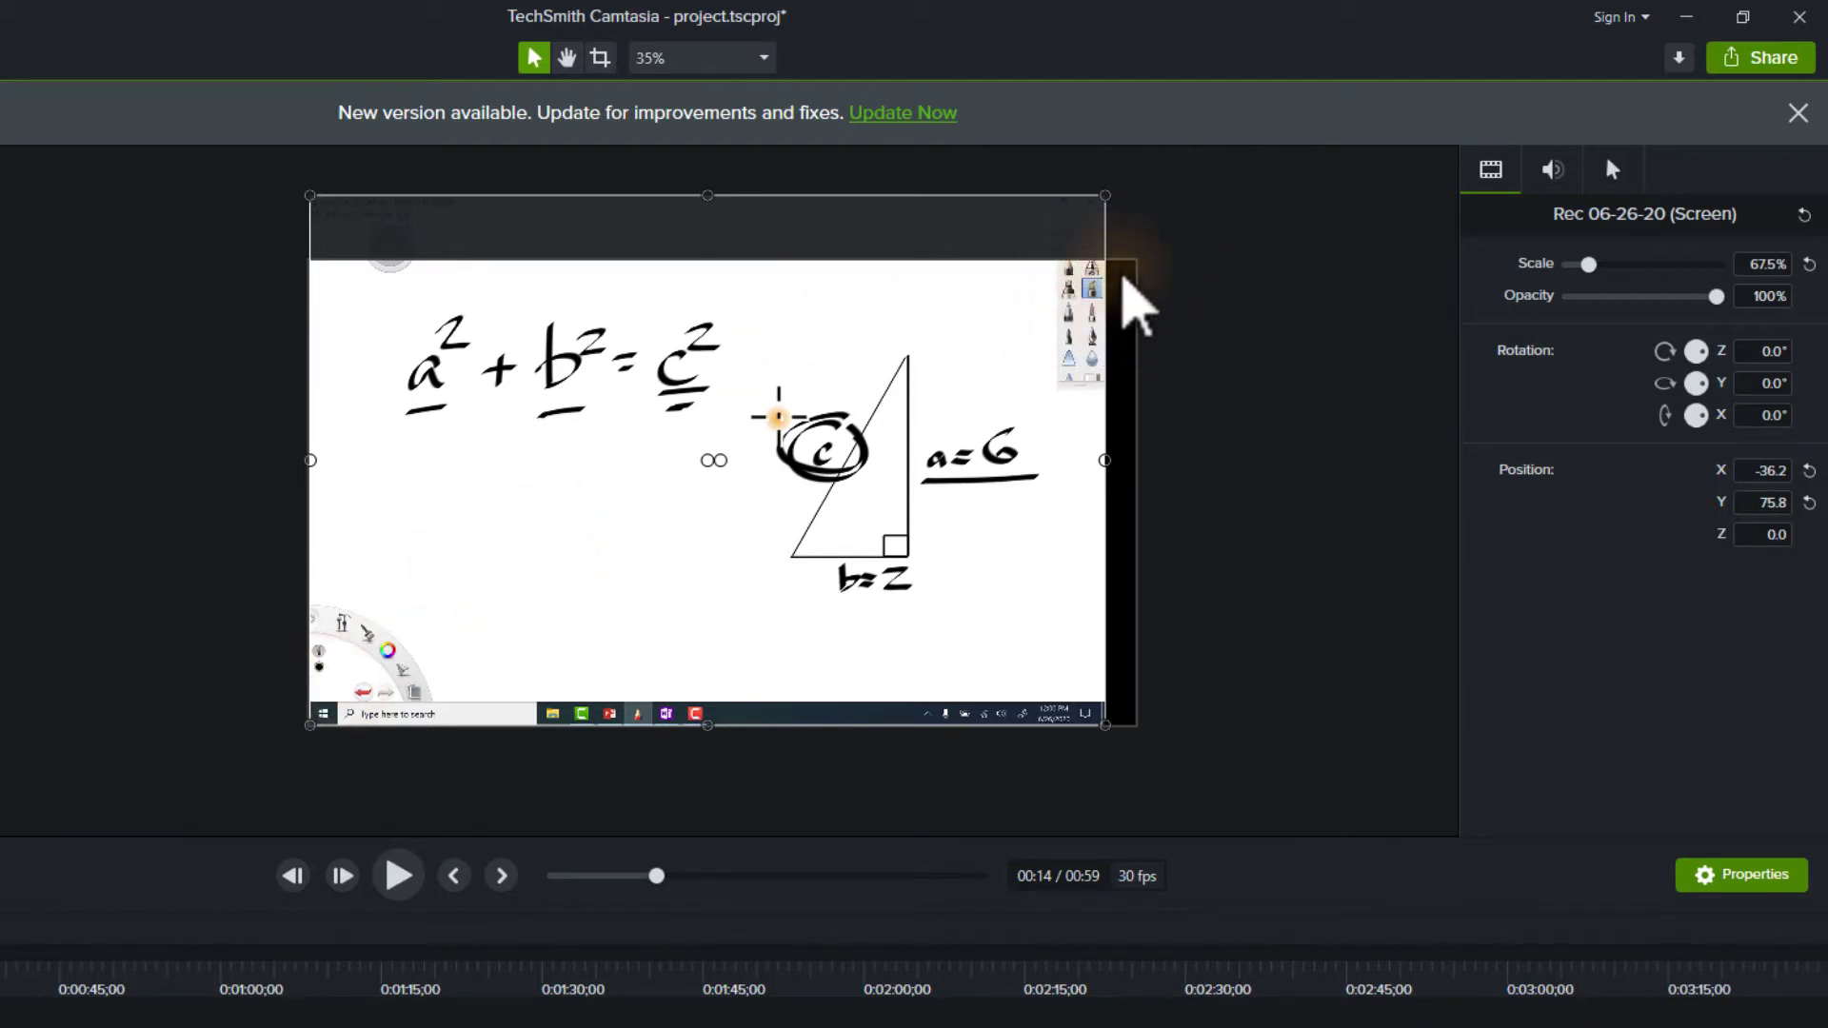
# Resize the recording by its corner handles to 59.2% scale and snap it back to canvas centre.
pyautogui.moveTo(1104, 195); pyautogui.dragTo(1186, 150)
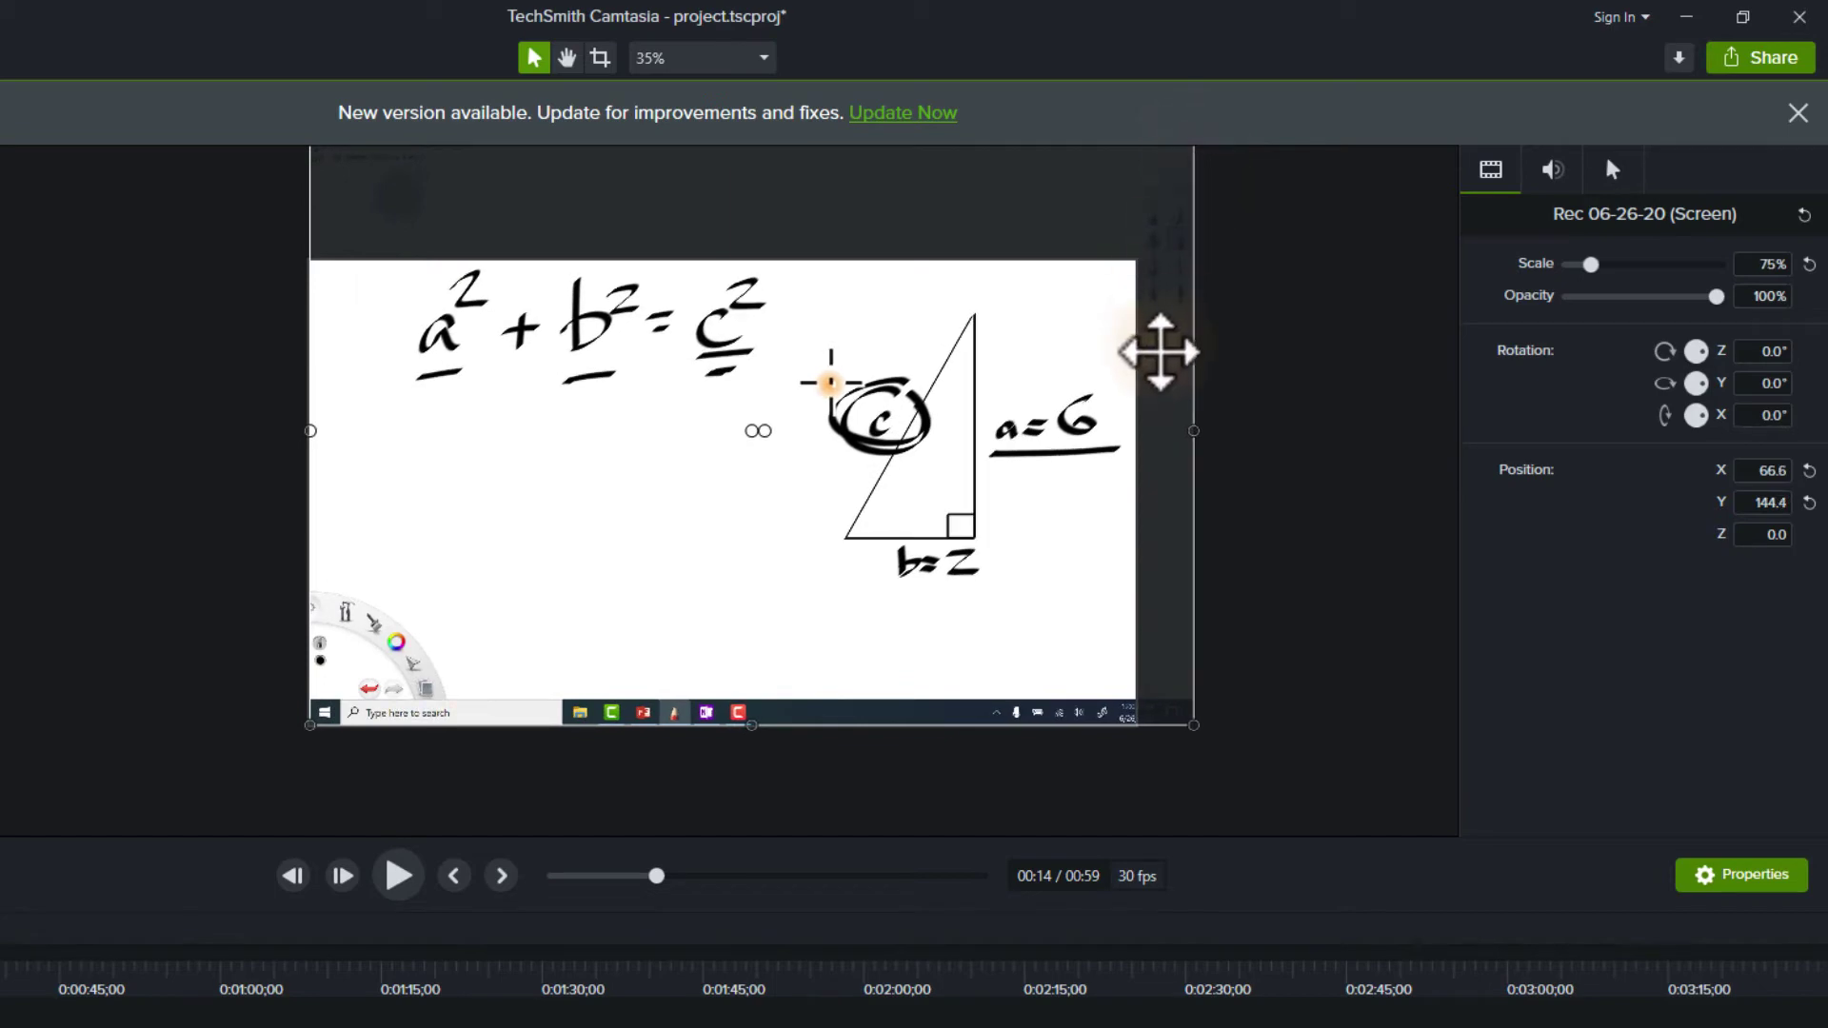
pyautogui.hotkey('ctrl', '-')
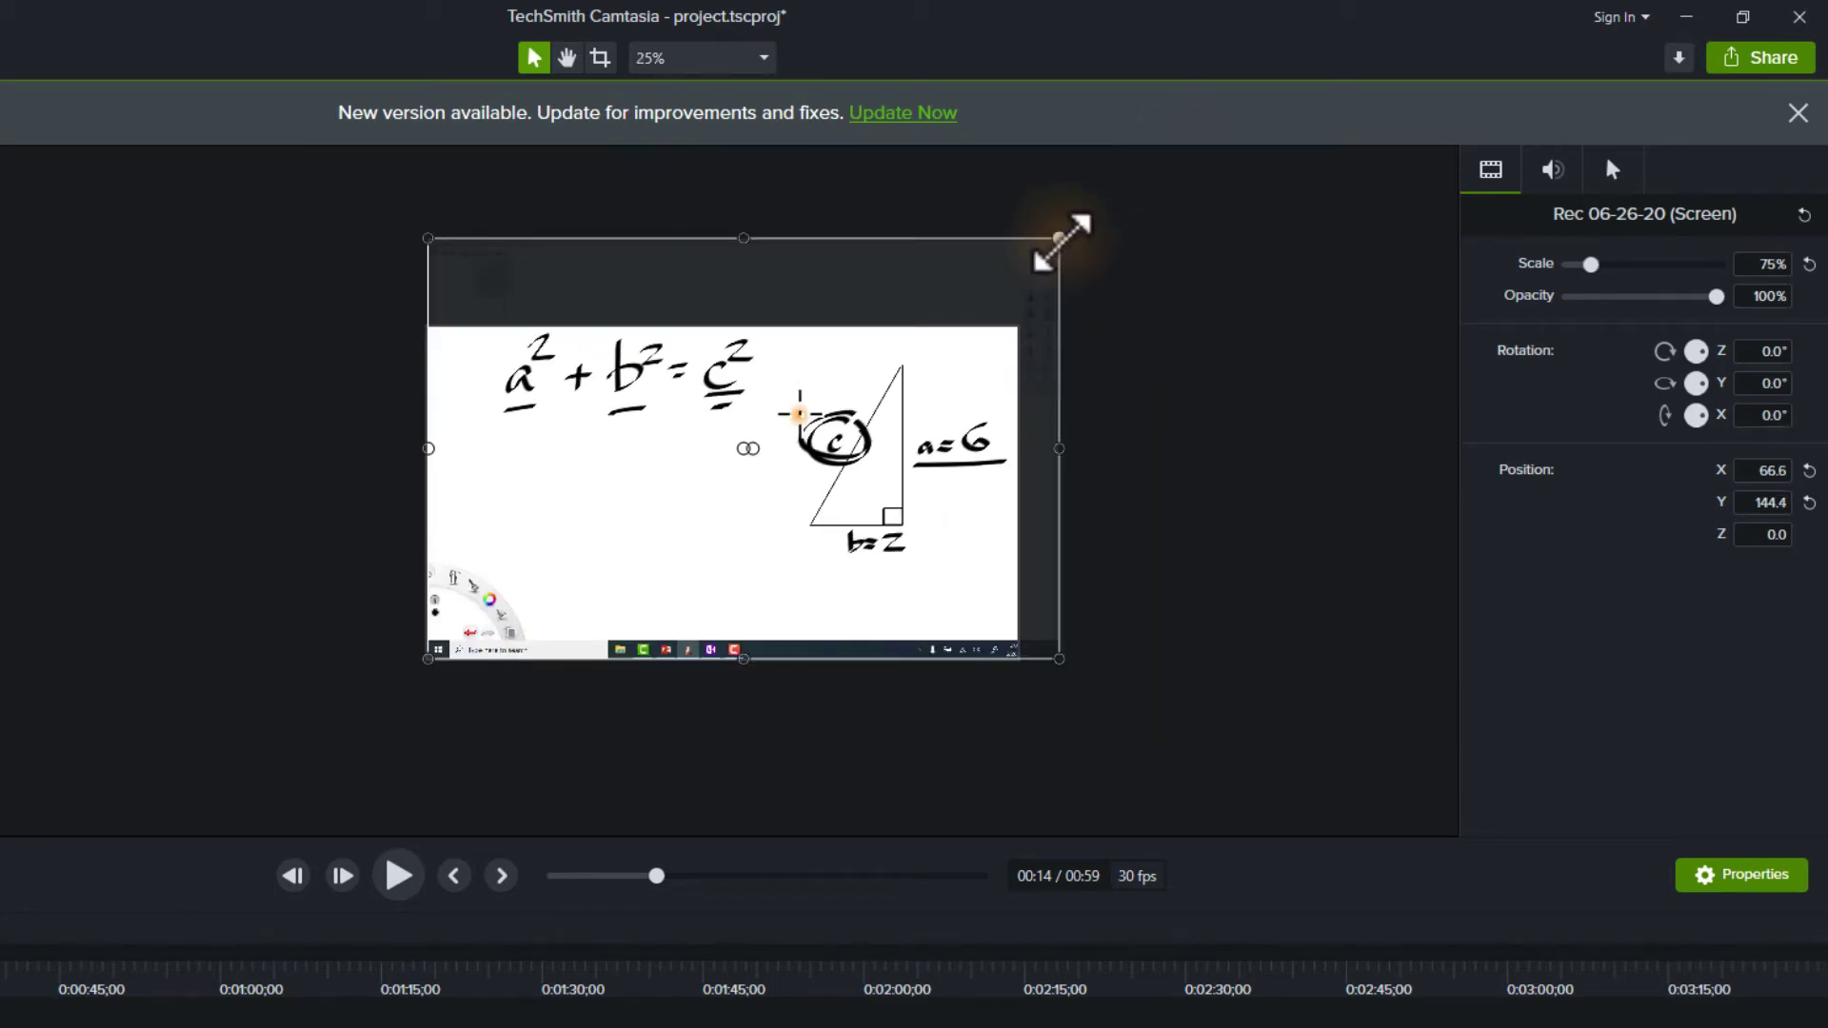
pyautogui.moveTo(1059, 239); pyautogui.dragTo(902, 343)
pyautogui.moveTo(781, 445); pyautogui.dragTo(895, 429)
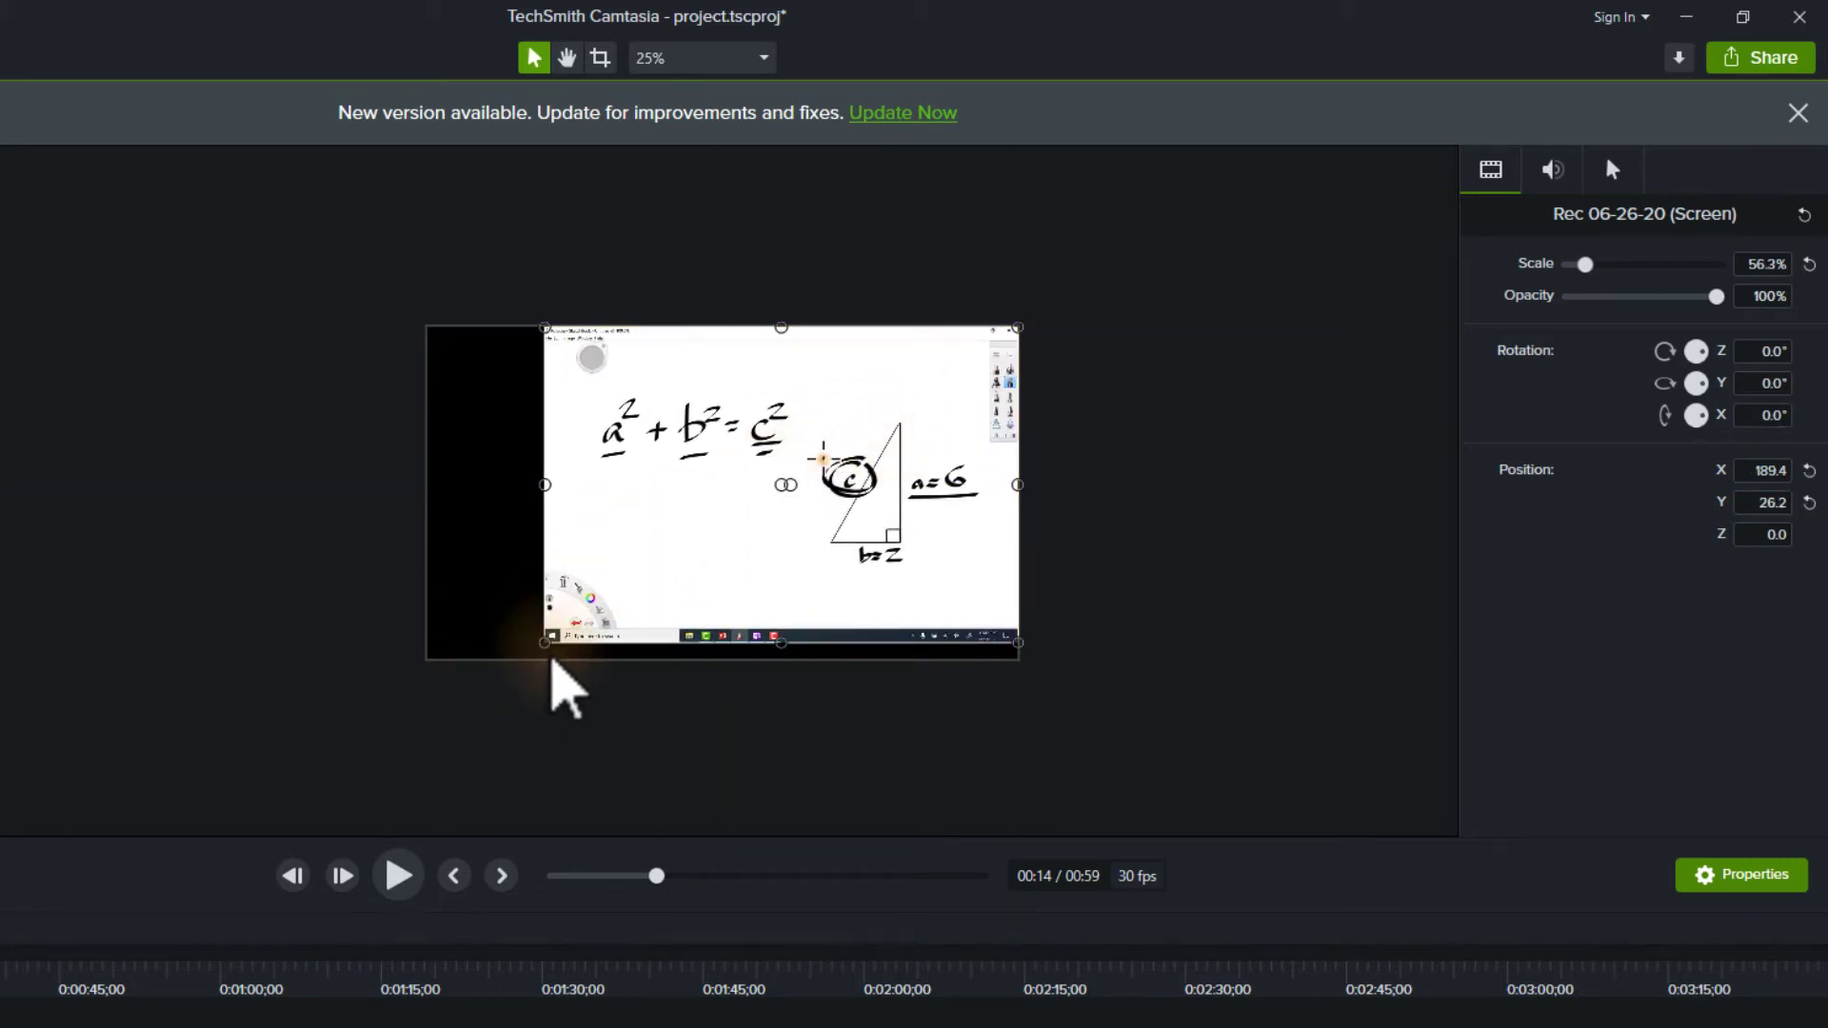
pyautogui.moveTo(544, 643)
pyautogui.mouseDown()
pyautogui.moveTo(412, 727)
pyautogui.moveTo(514, 659)
pyautogui.mouseUp()
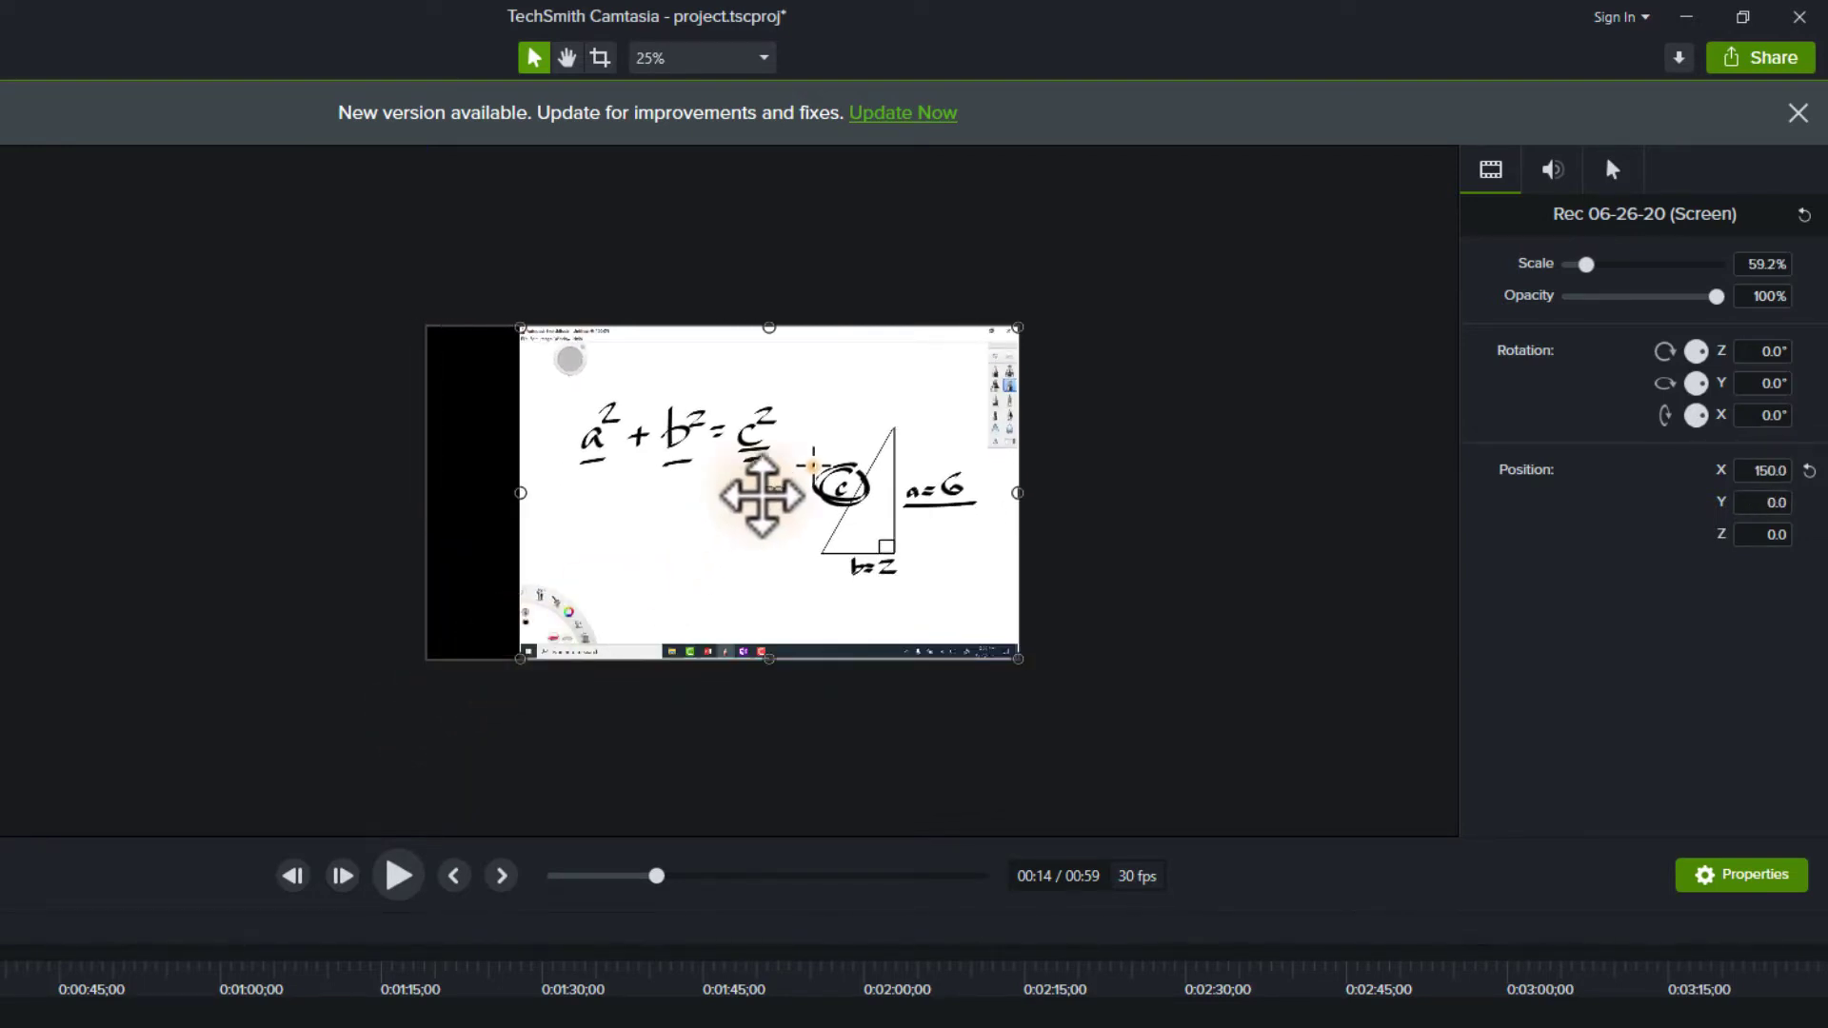
pyautogui.moveTo(762, 495); pyautogui.dragTo(712, 496)
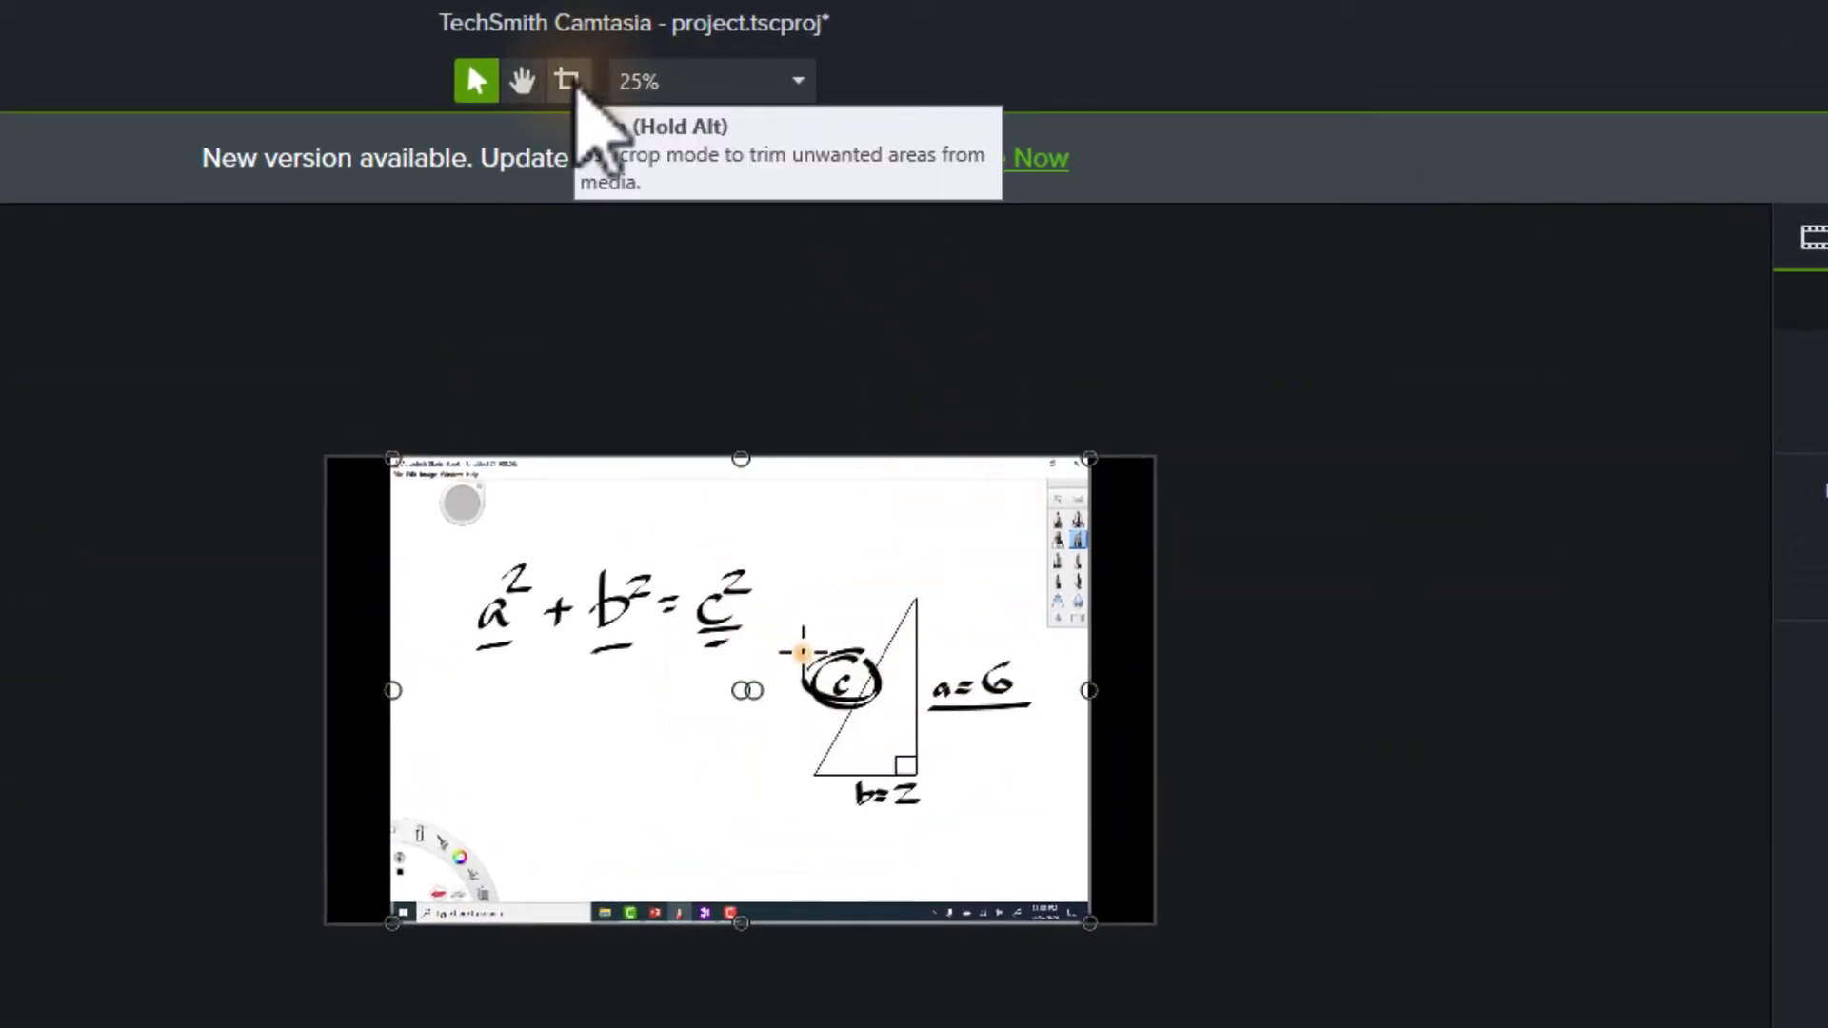
# With the Crop tool, trim the window title strip from the top and the taskbar from the bottom.
pyautogui.click(577, 86)
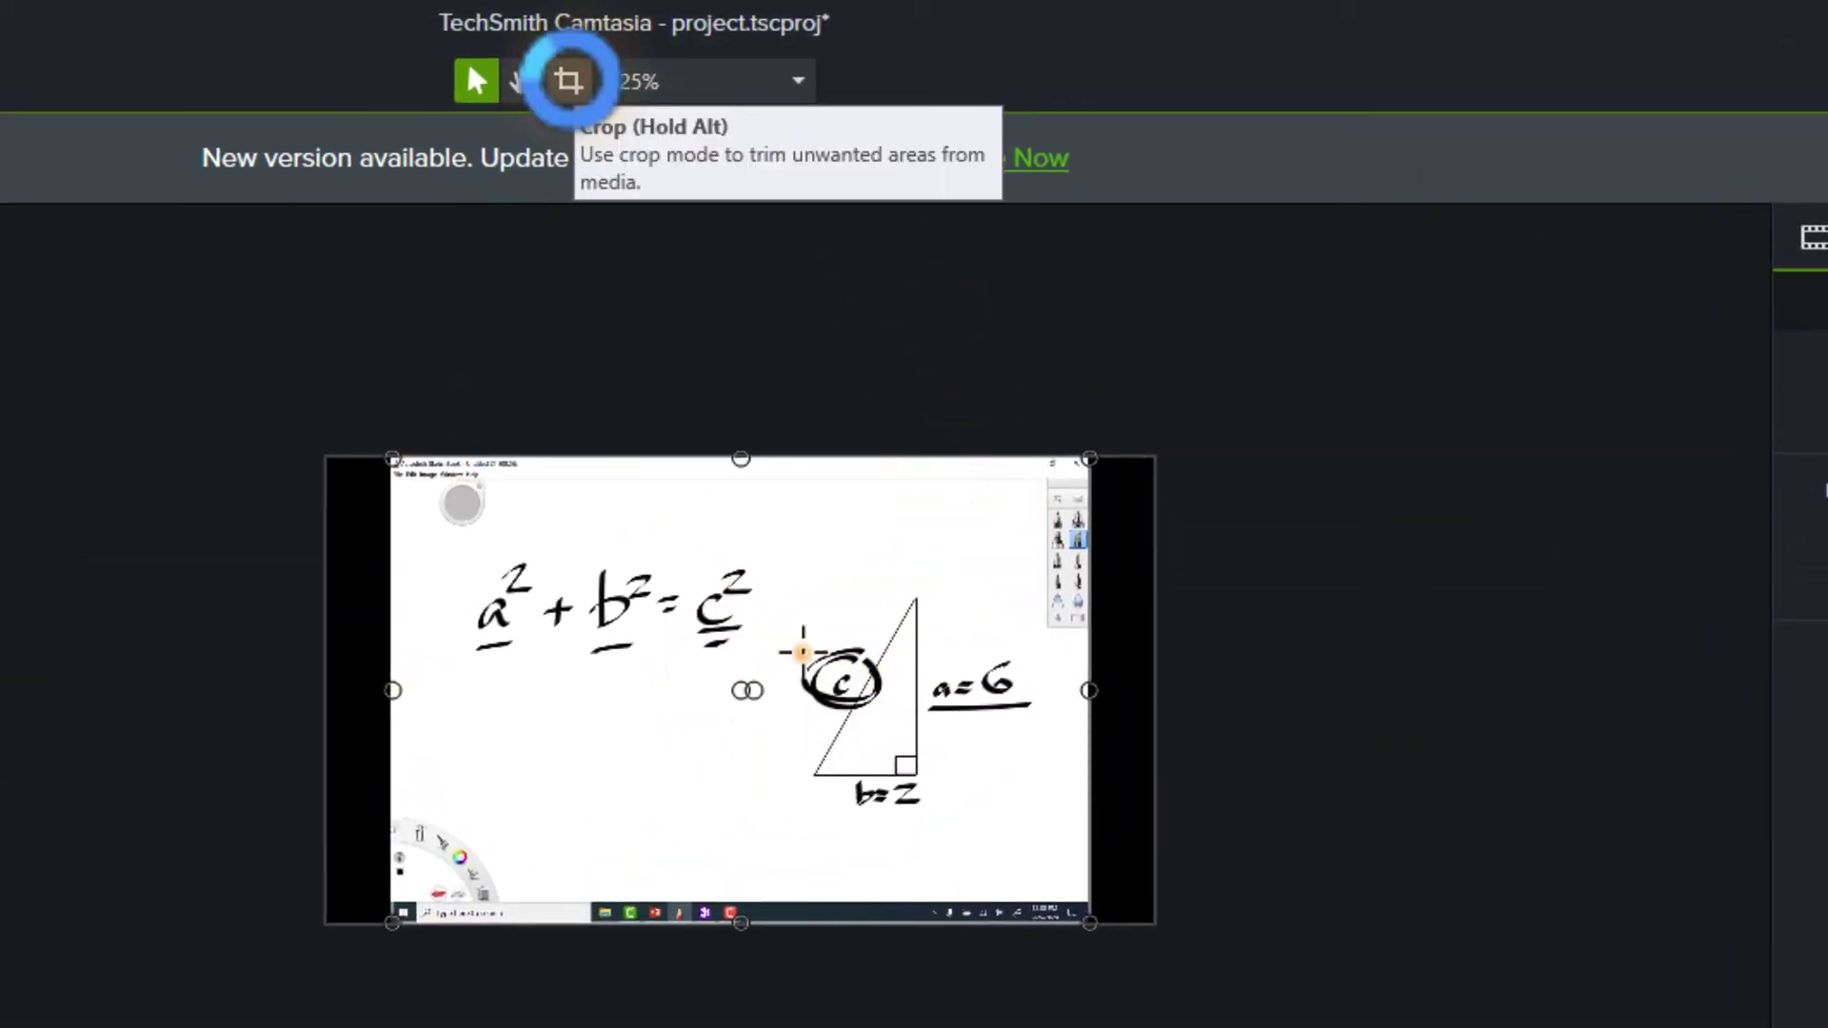
pyautogui.click(570, 82)
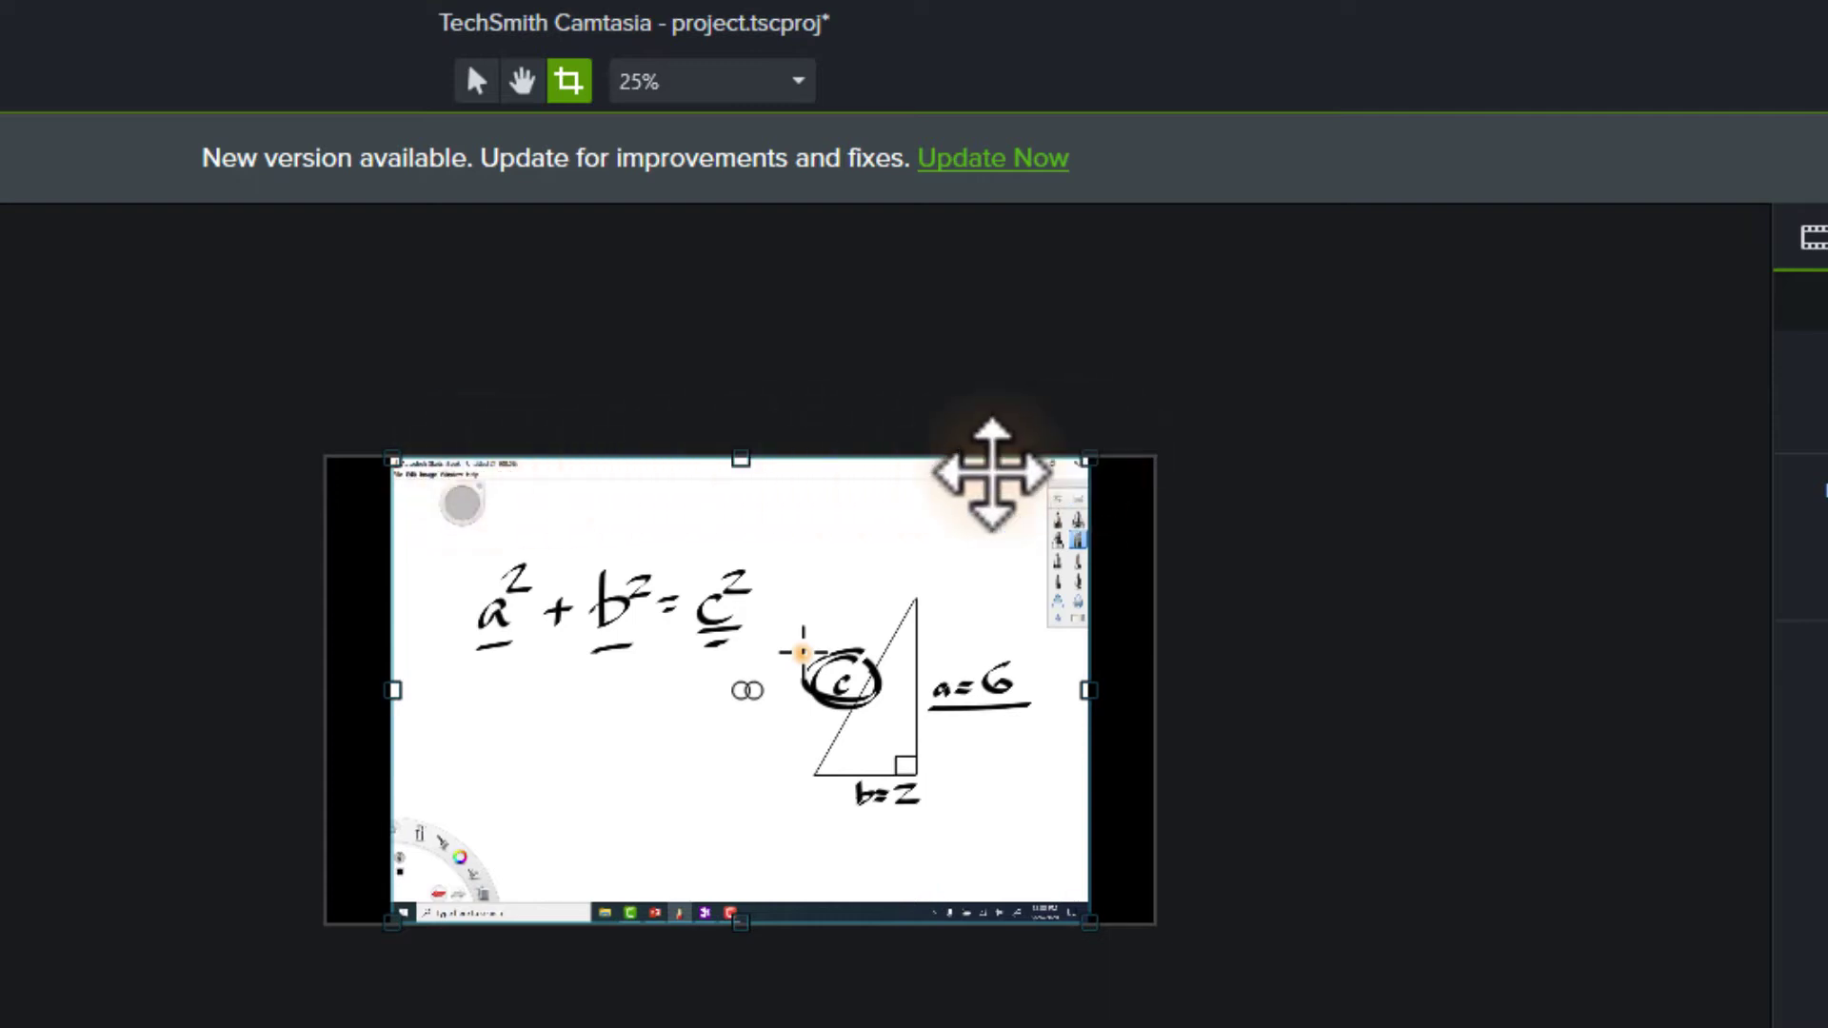
pyautogui.moveTo(746, 473); pyautogui.dragTo(748, 495)
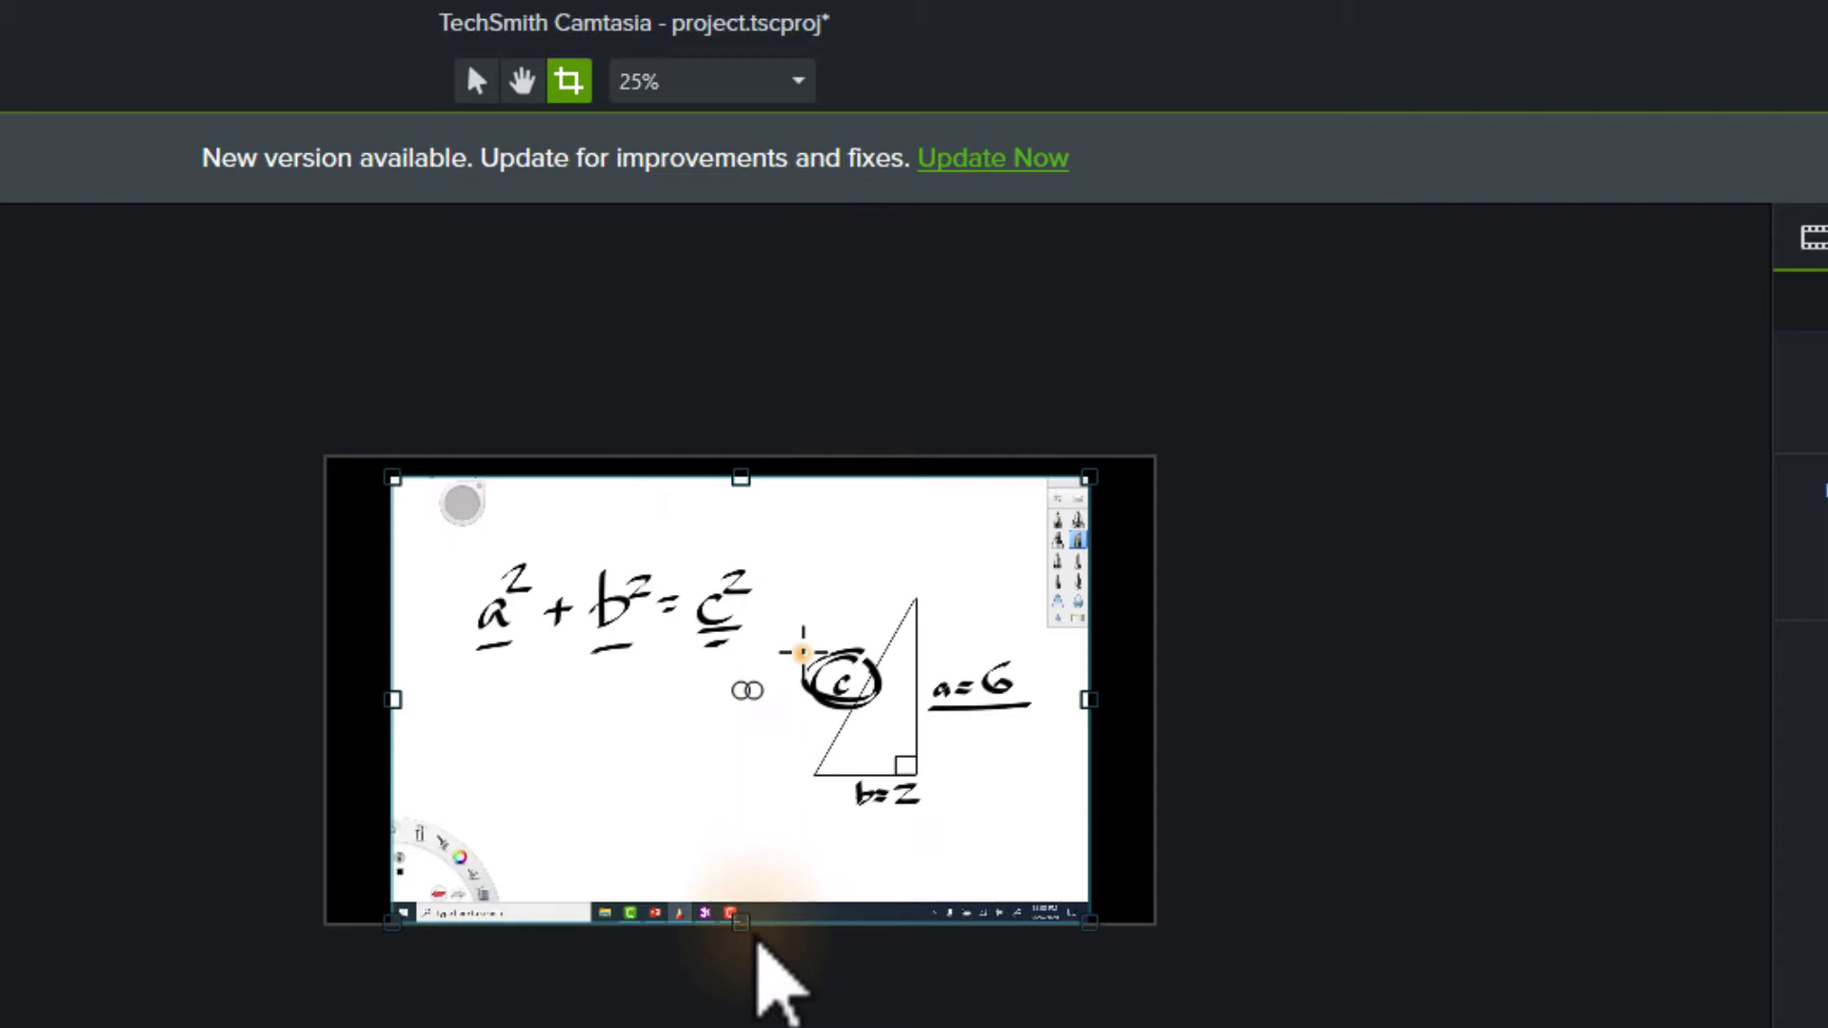
pyautogui.moveTo(748, 919); pyautogui.dragTo(756, 896)
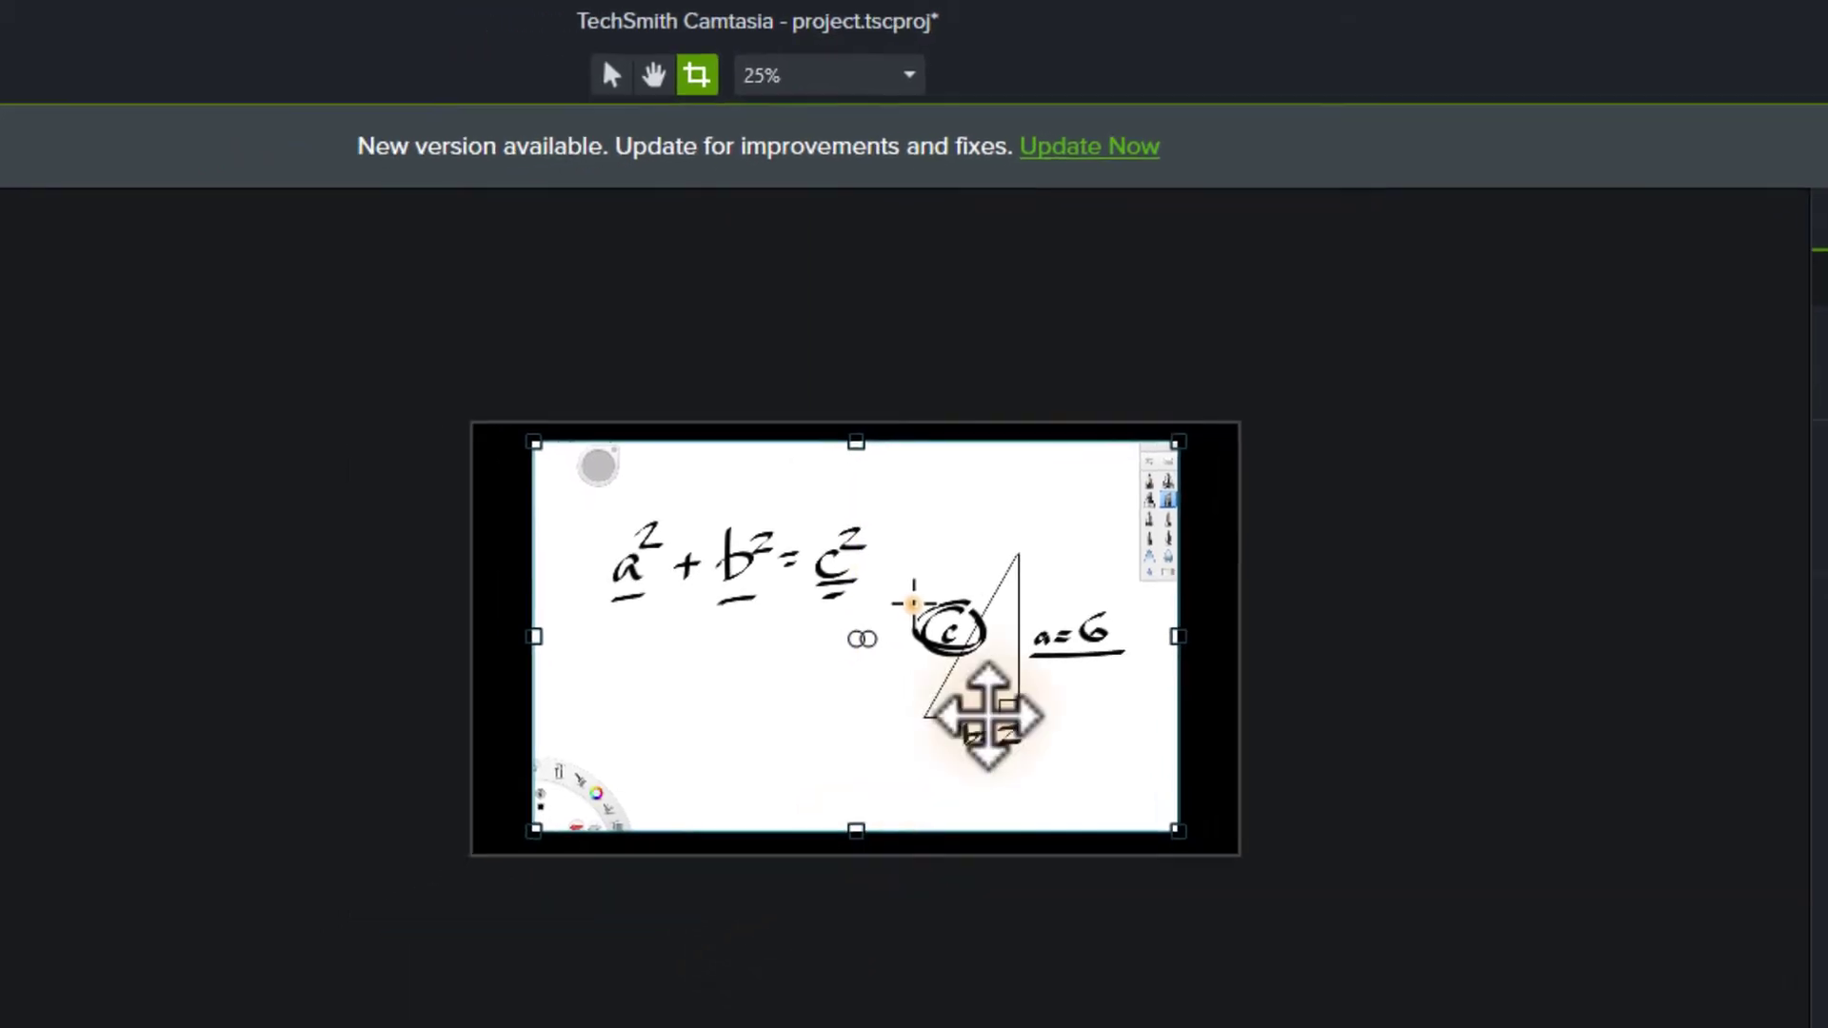
pyautogui.scroll(-2, 832, 740)
pyautogui.scroll(4, 832, 740)
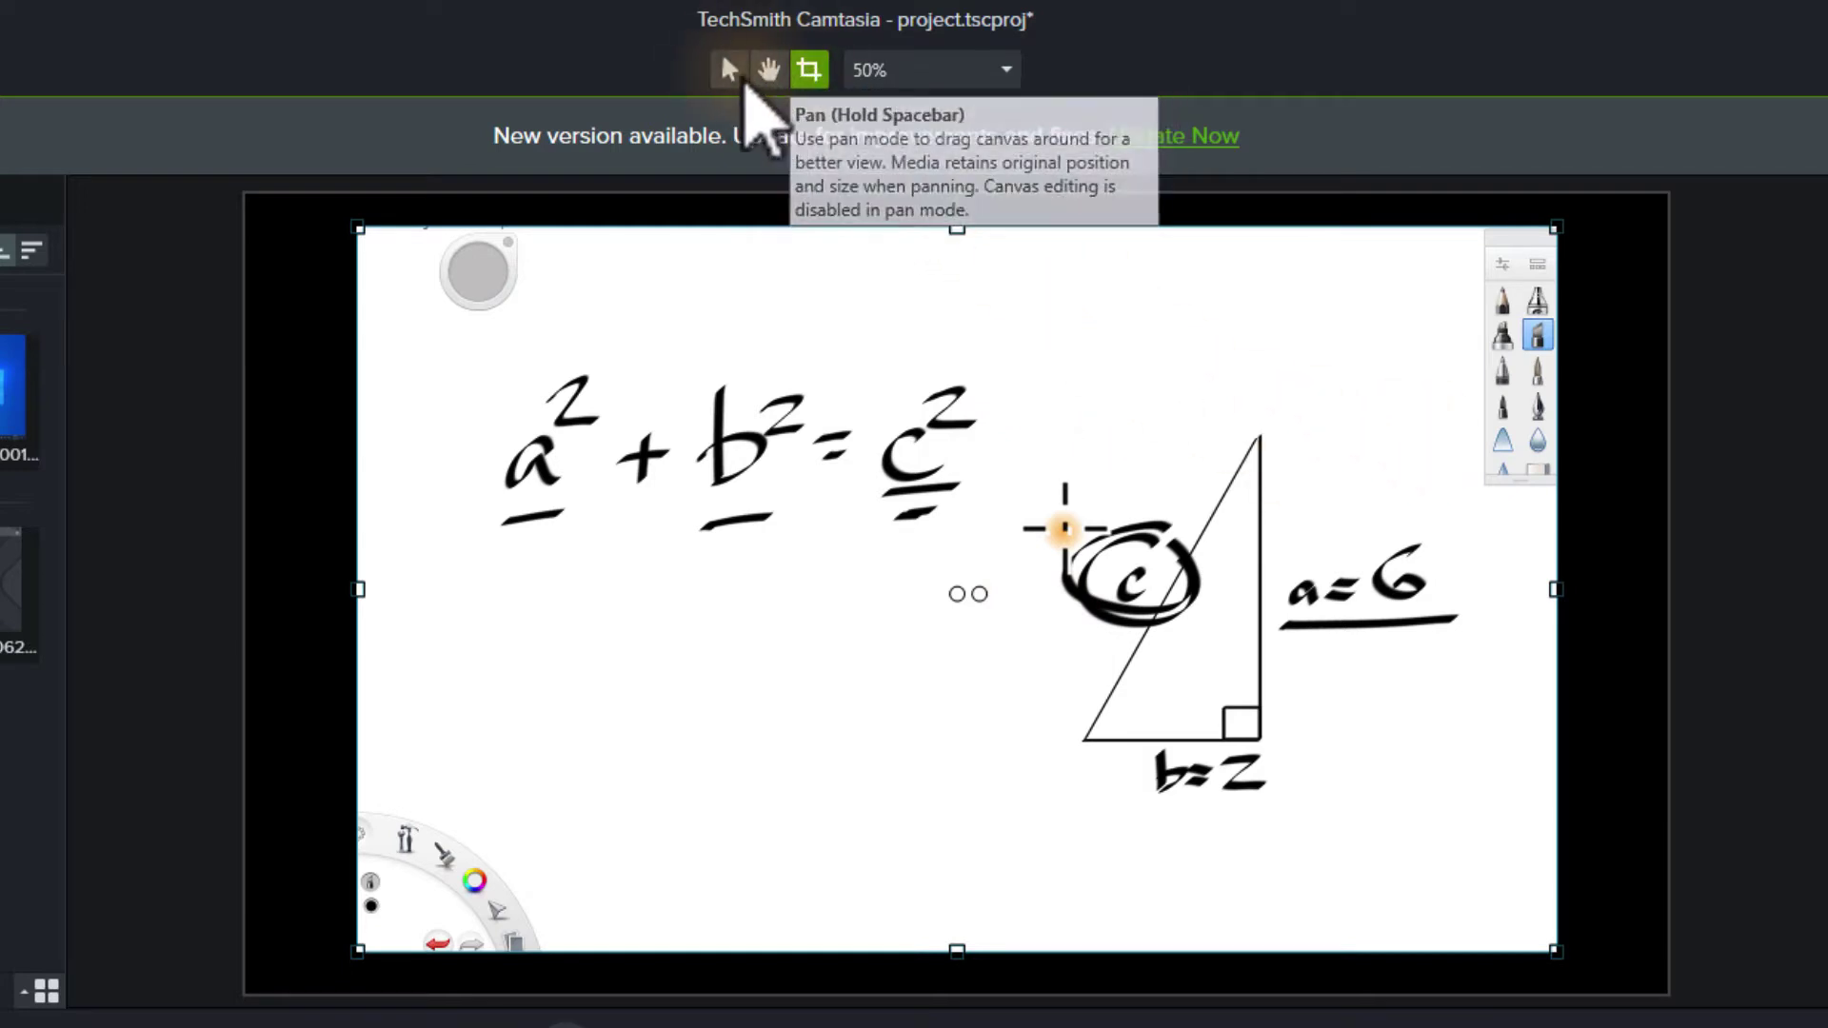
# Stretch the cropped clip's corners to the canvas edges and shift it up to fill 1080p edge to edge.
pyautogui.click(741, 76)
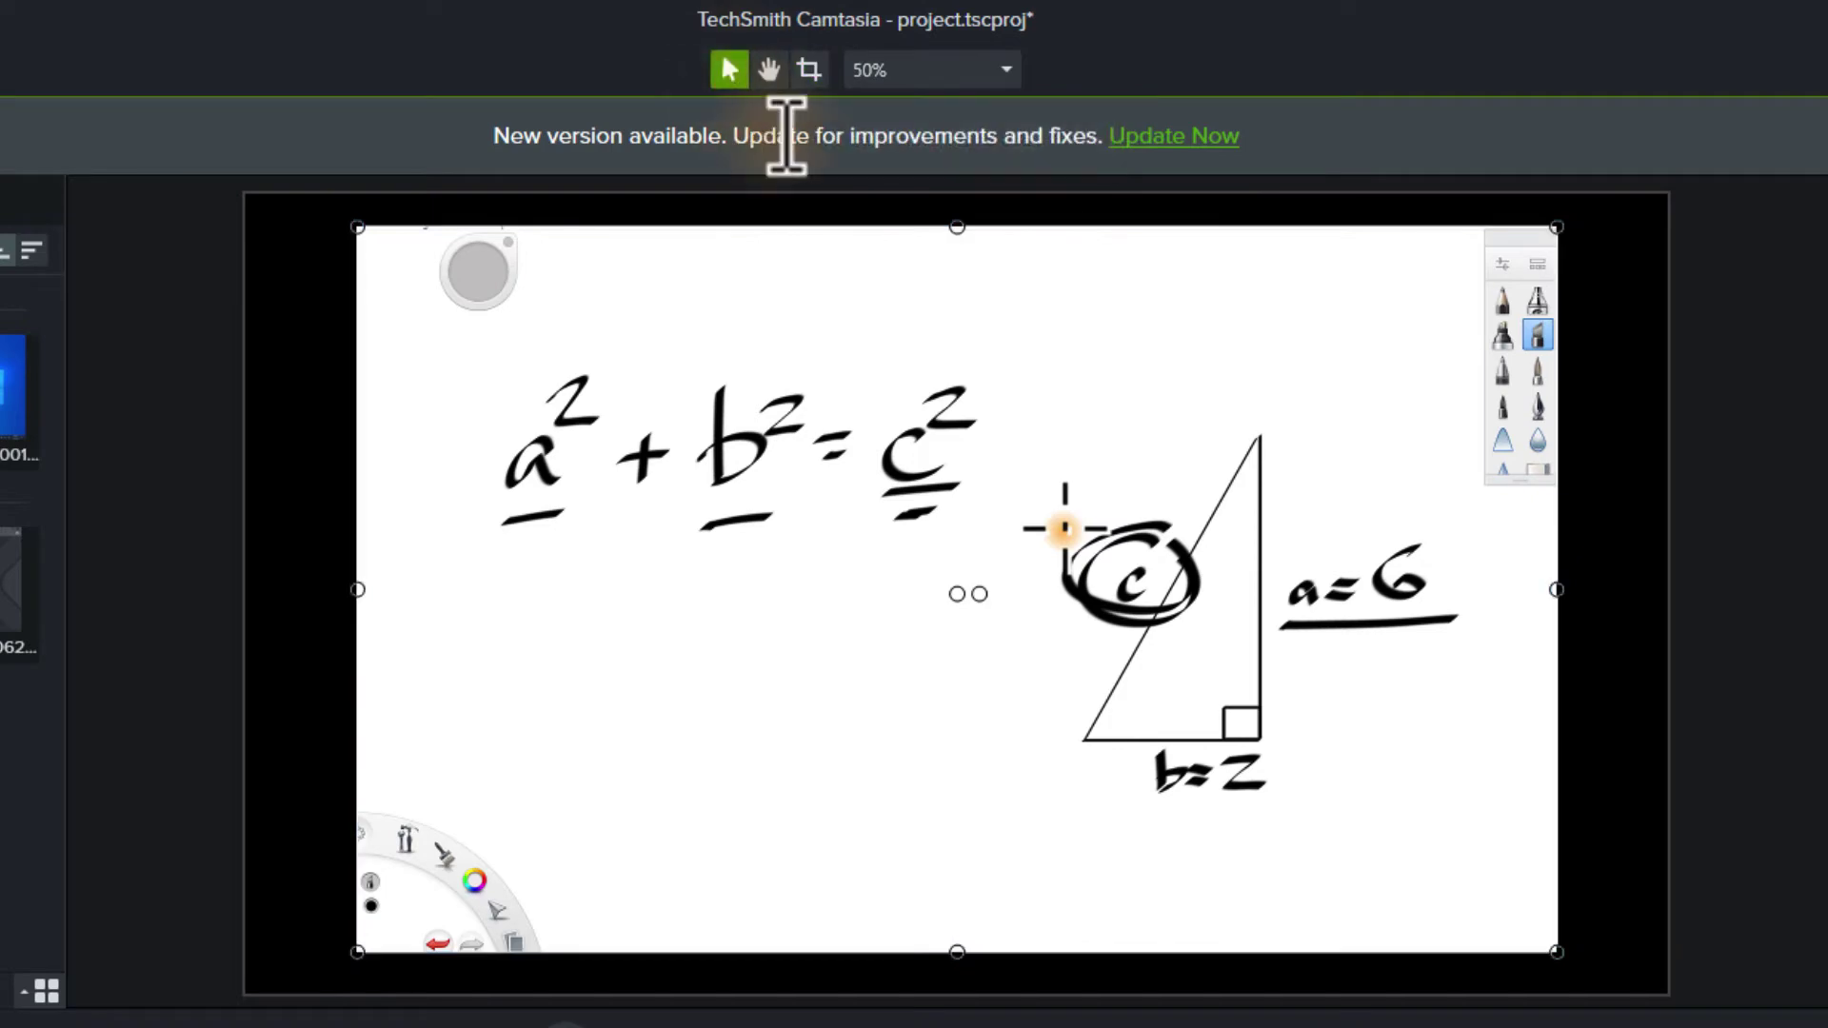
pyautogui.moveTo(1557, 226); pyautogui.dragTo(1667, 181)
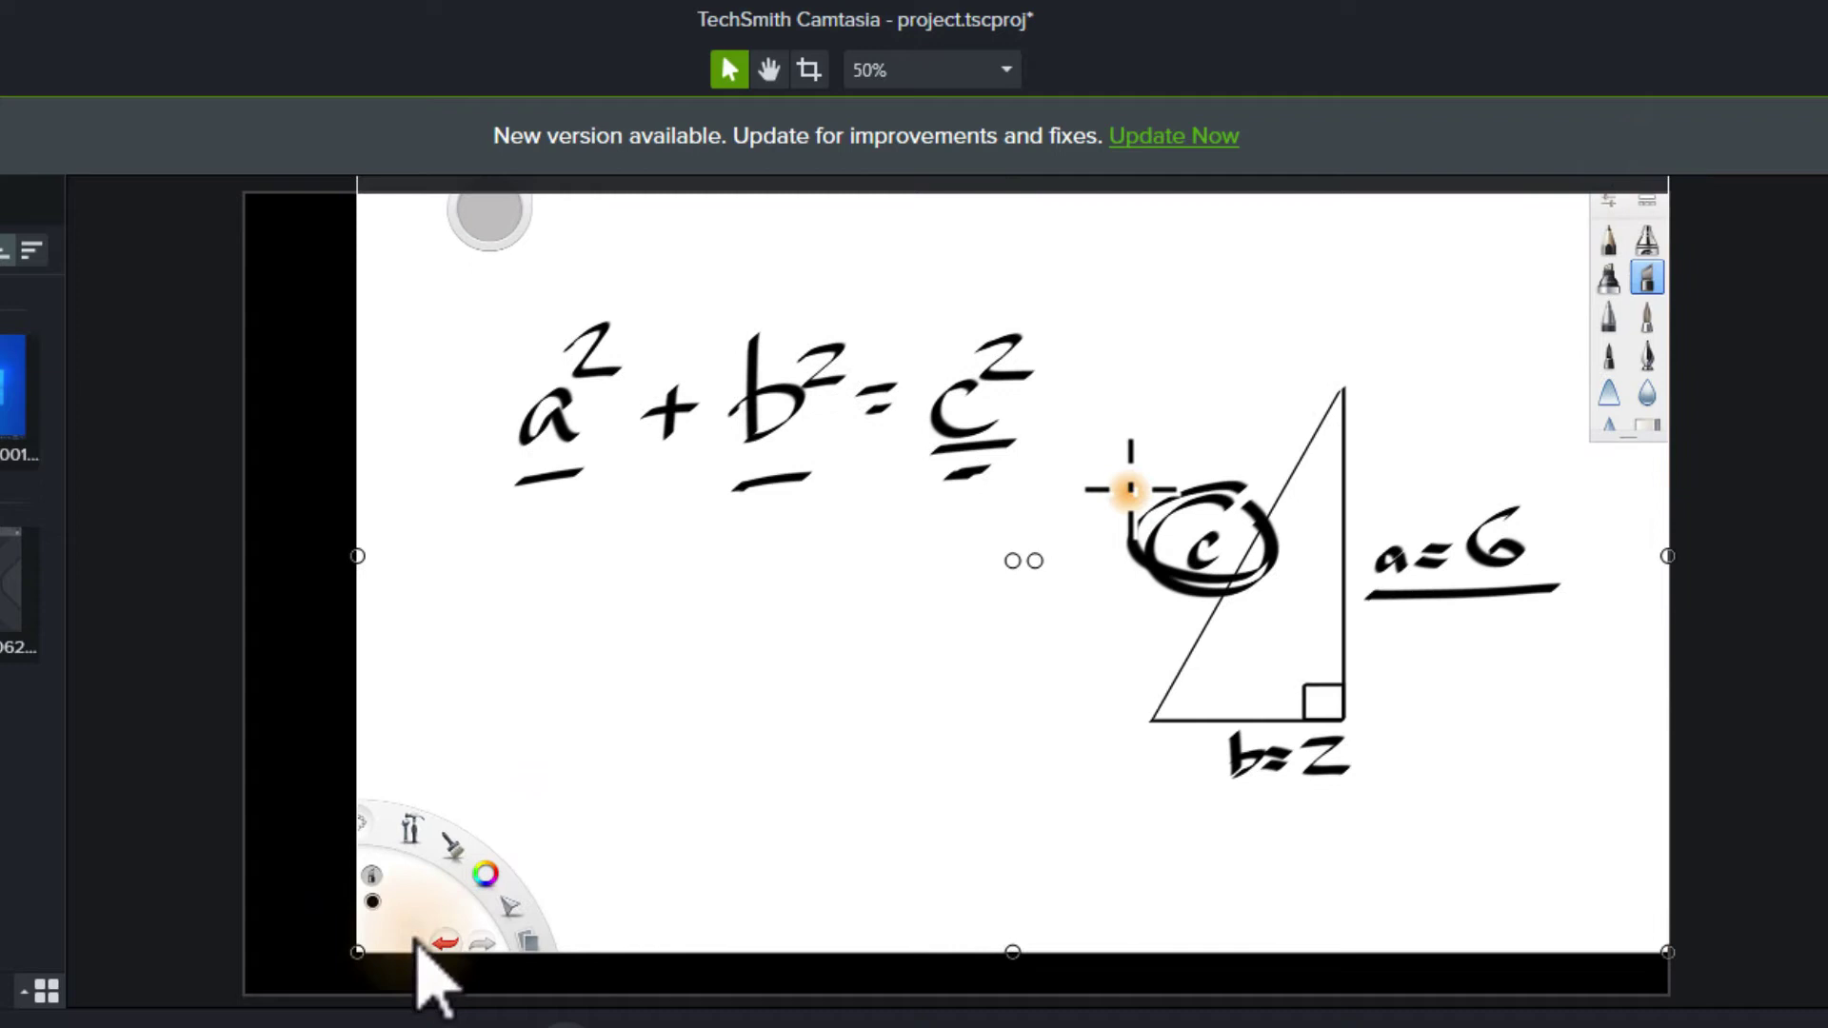
pyautogui.moveTo(358, 952); pyautogui.dragTo(244, 991)
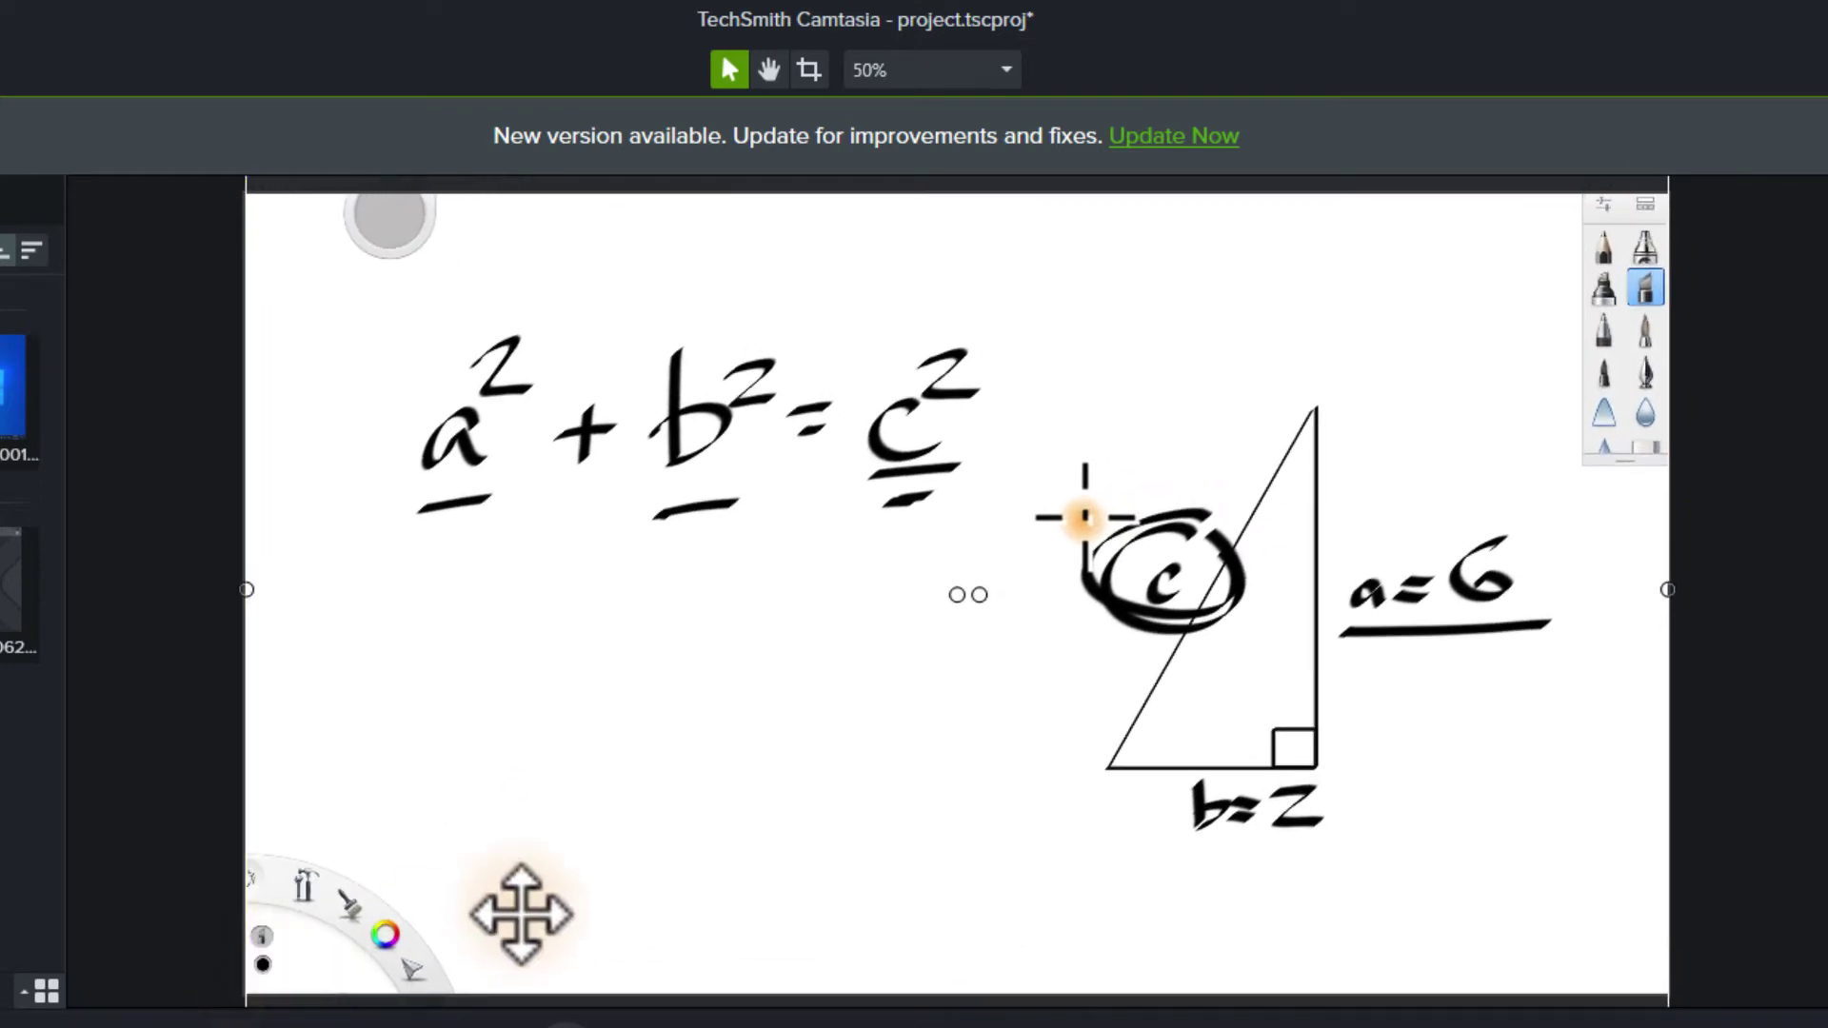
pyautogui.moveTo(521, 914); pyautogui.dragTo(532, 876)
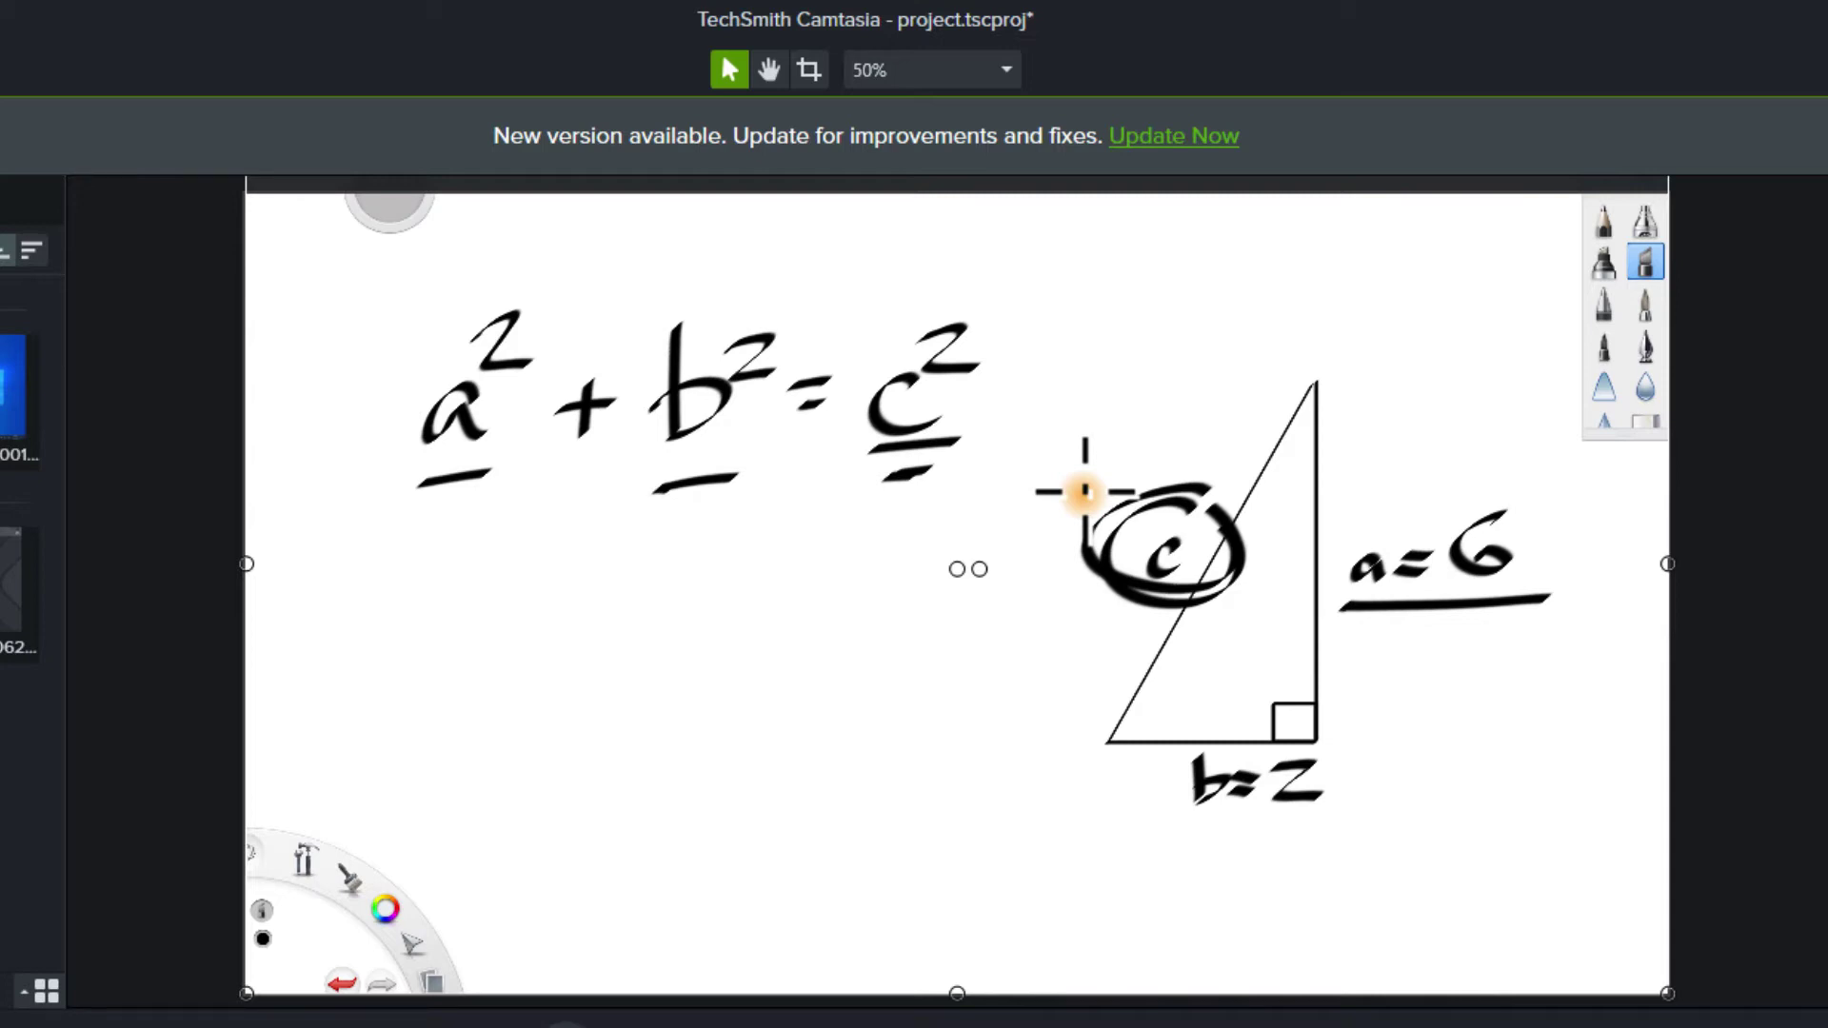
pyautogui.click(1007, 72)
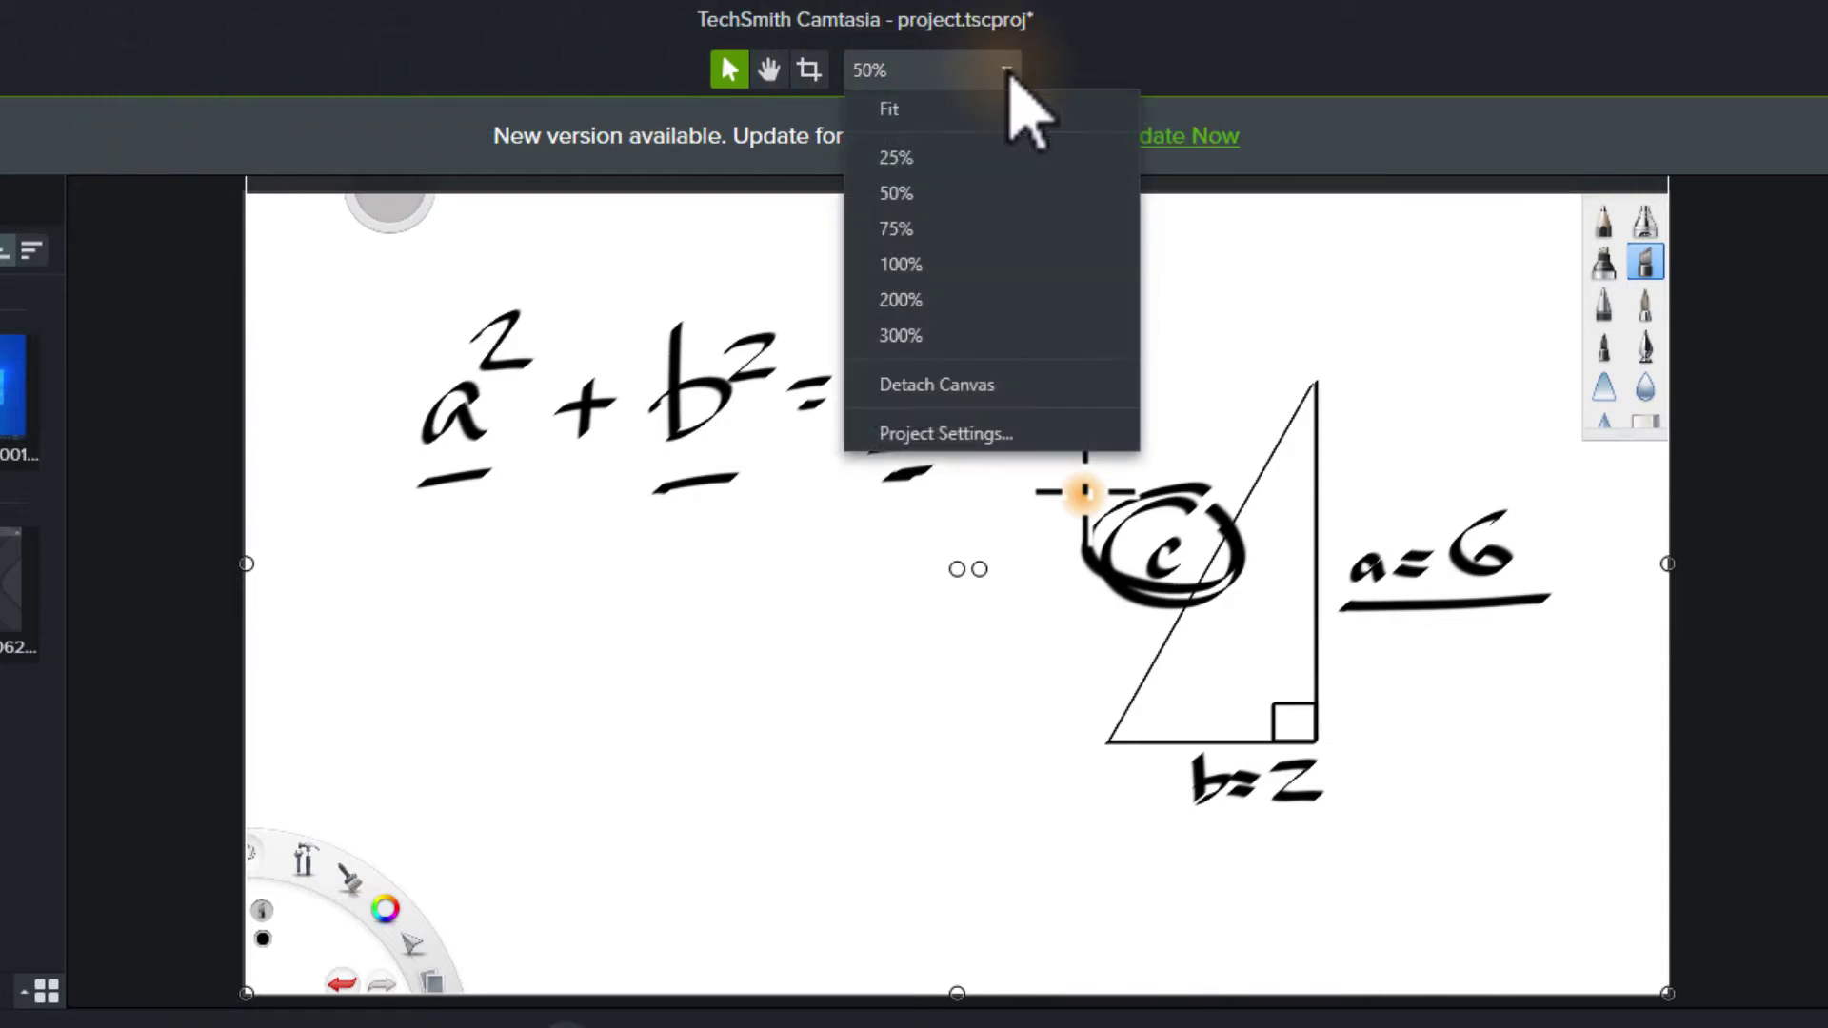
pyautogui.click(947, 434)
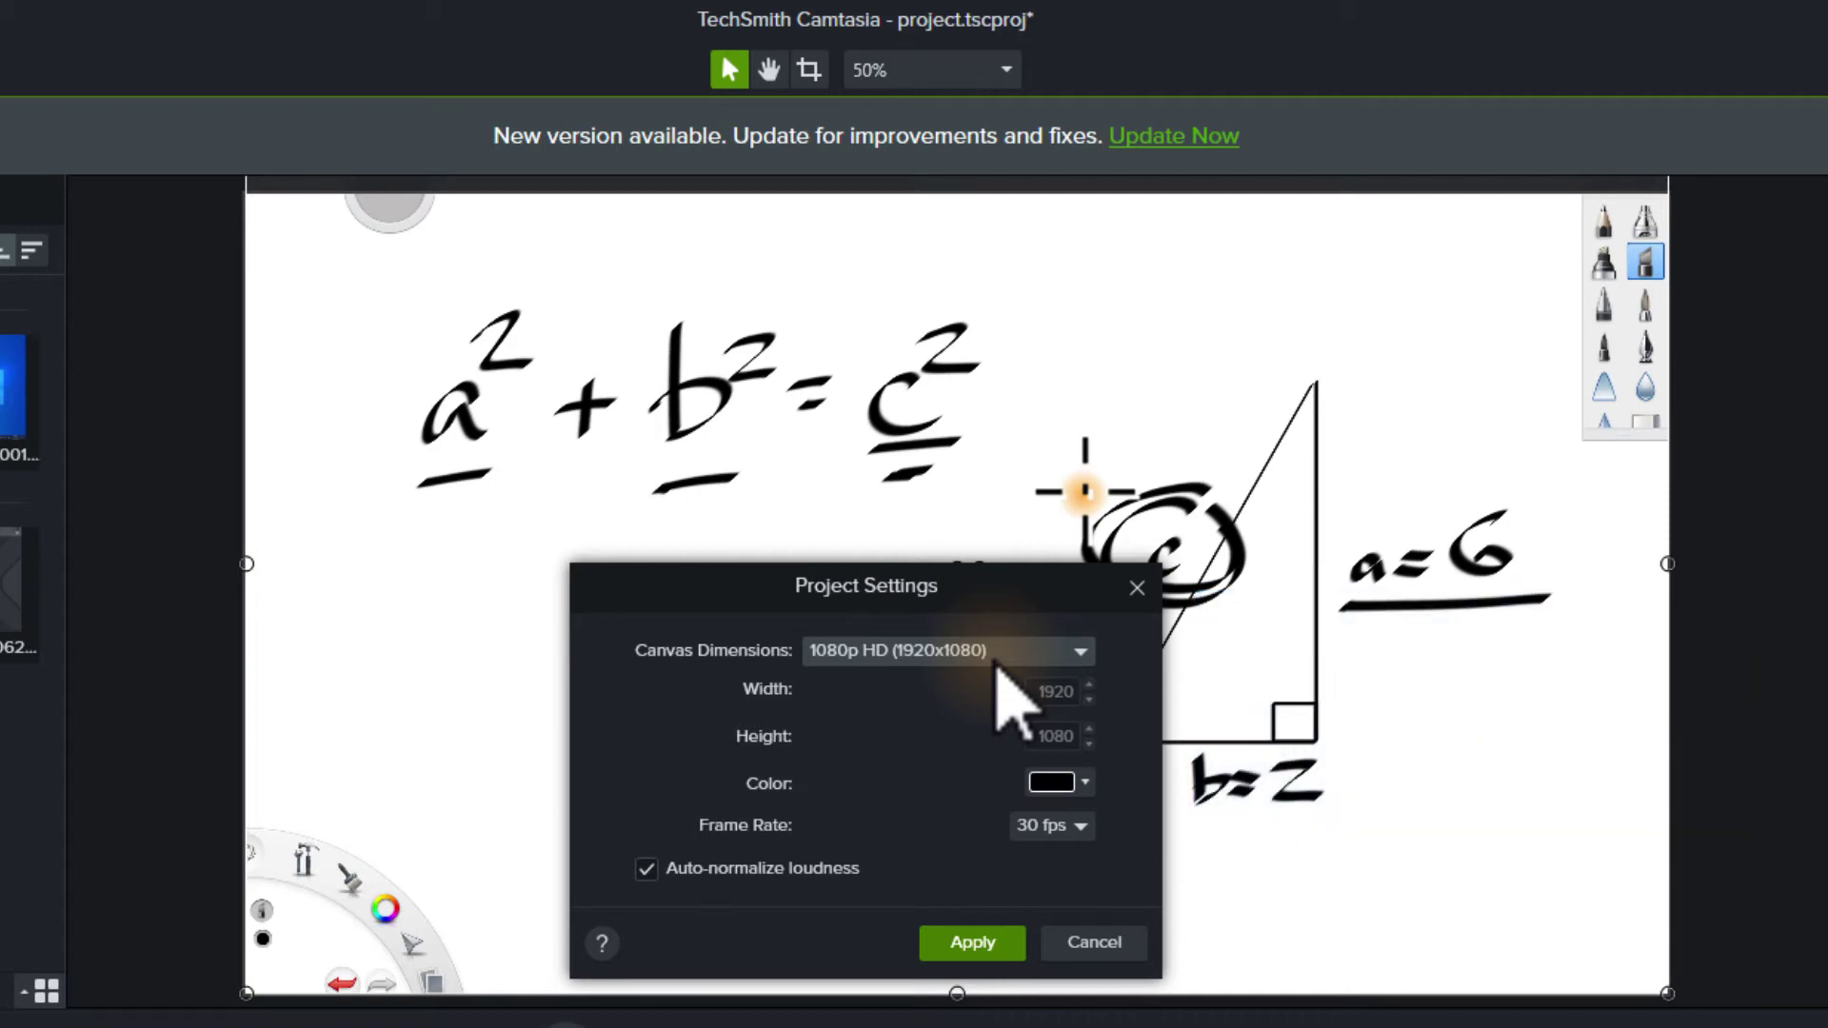
pyautogui.click(911, 674)
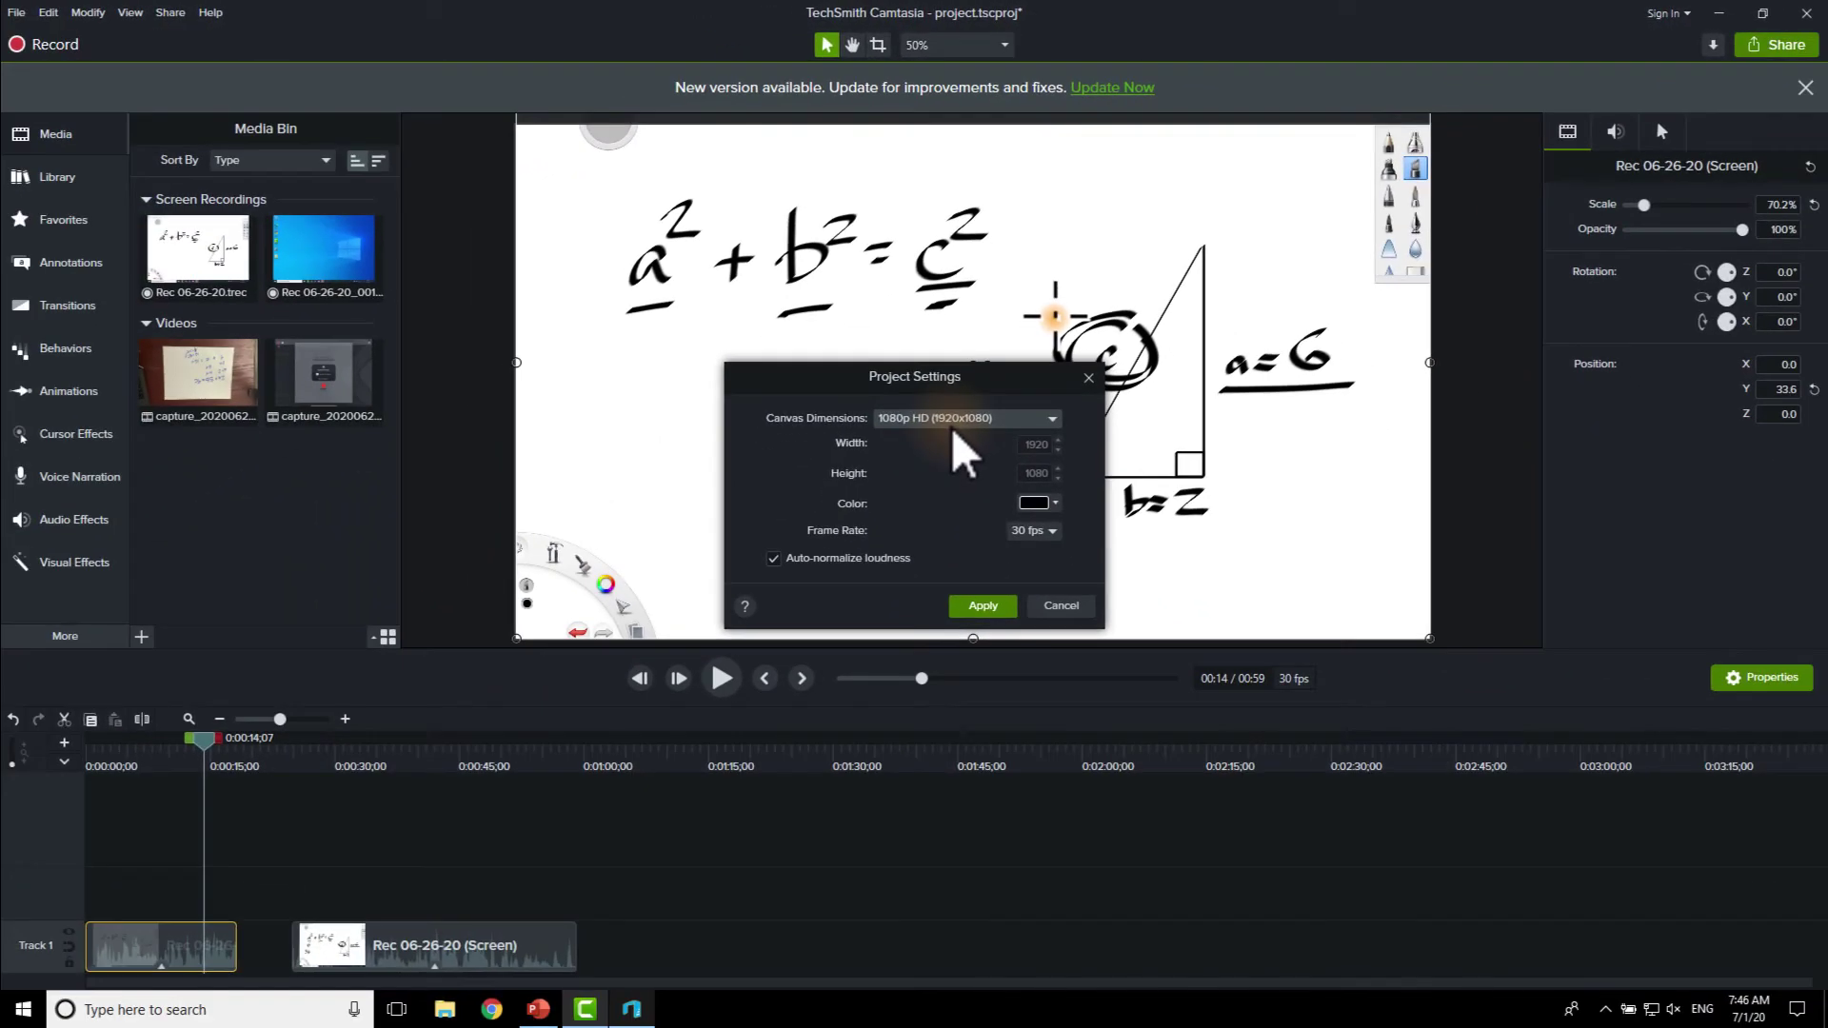
pyautogui.click(1061, 607)
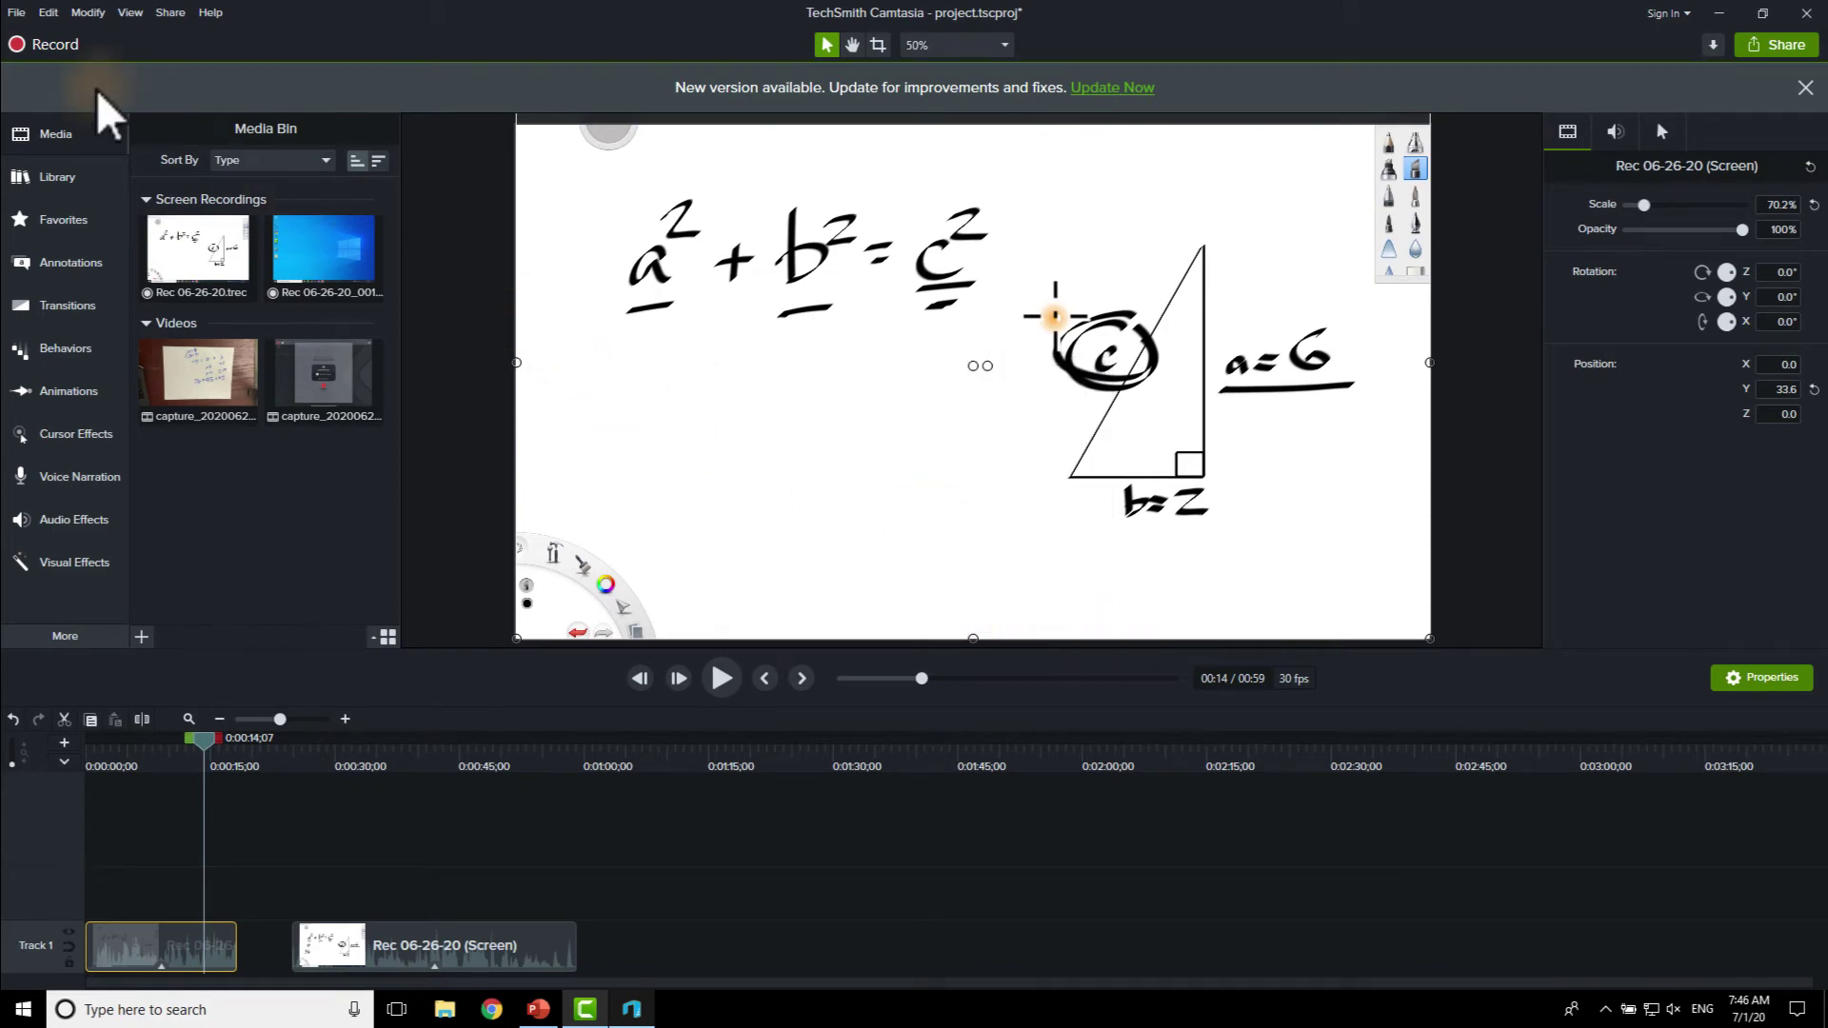
# Launch Camtasia Recorder over the Milky Way slide and set the area to Widescreen 1080p HD (1920x1080).
pyautogui.click(42, 44)
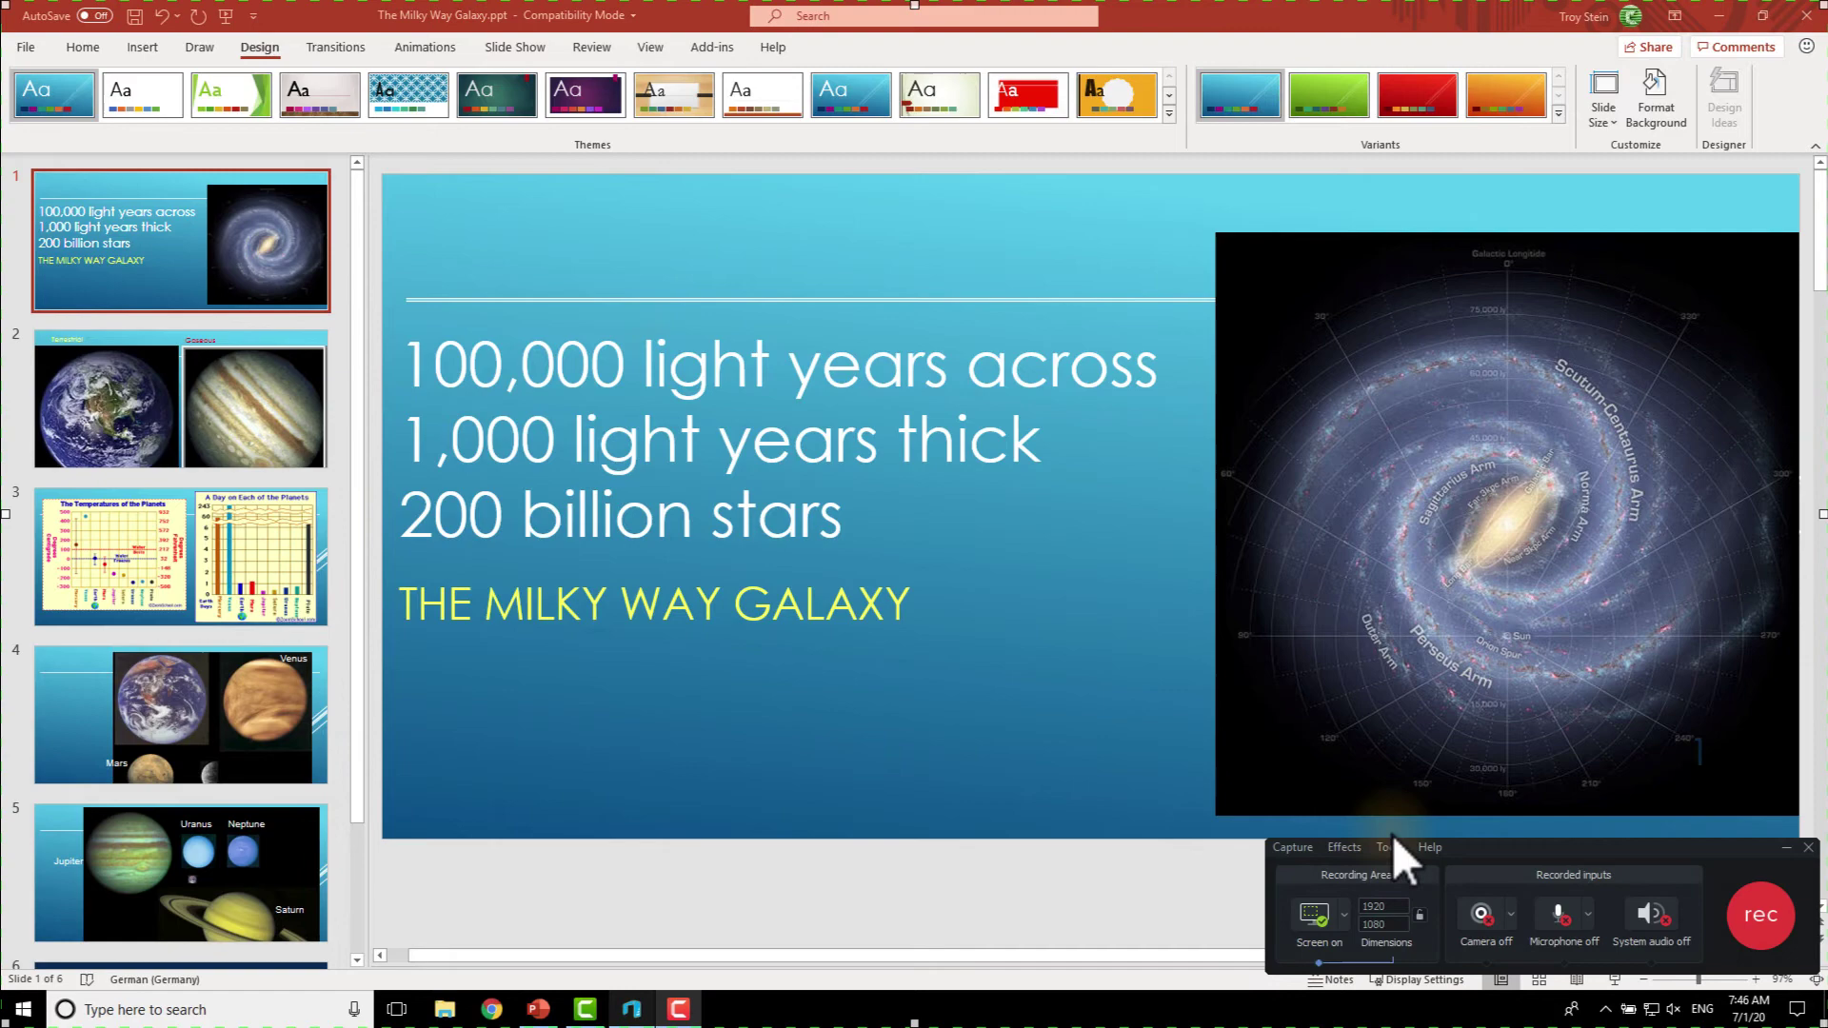
pyautogui.moveTo(1538, 869); pyautogui.dragTo(985, 574)
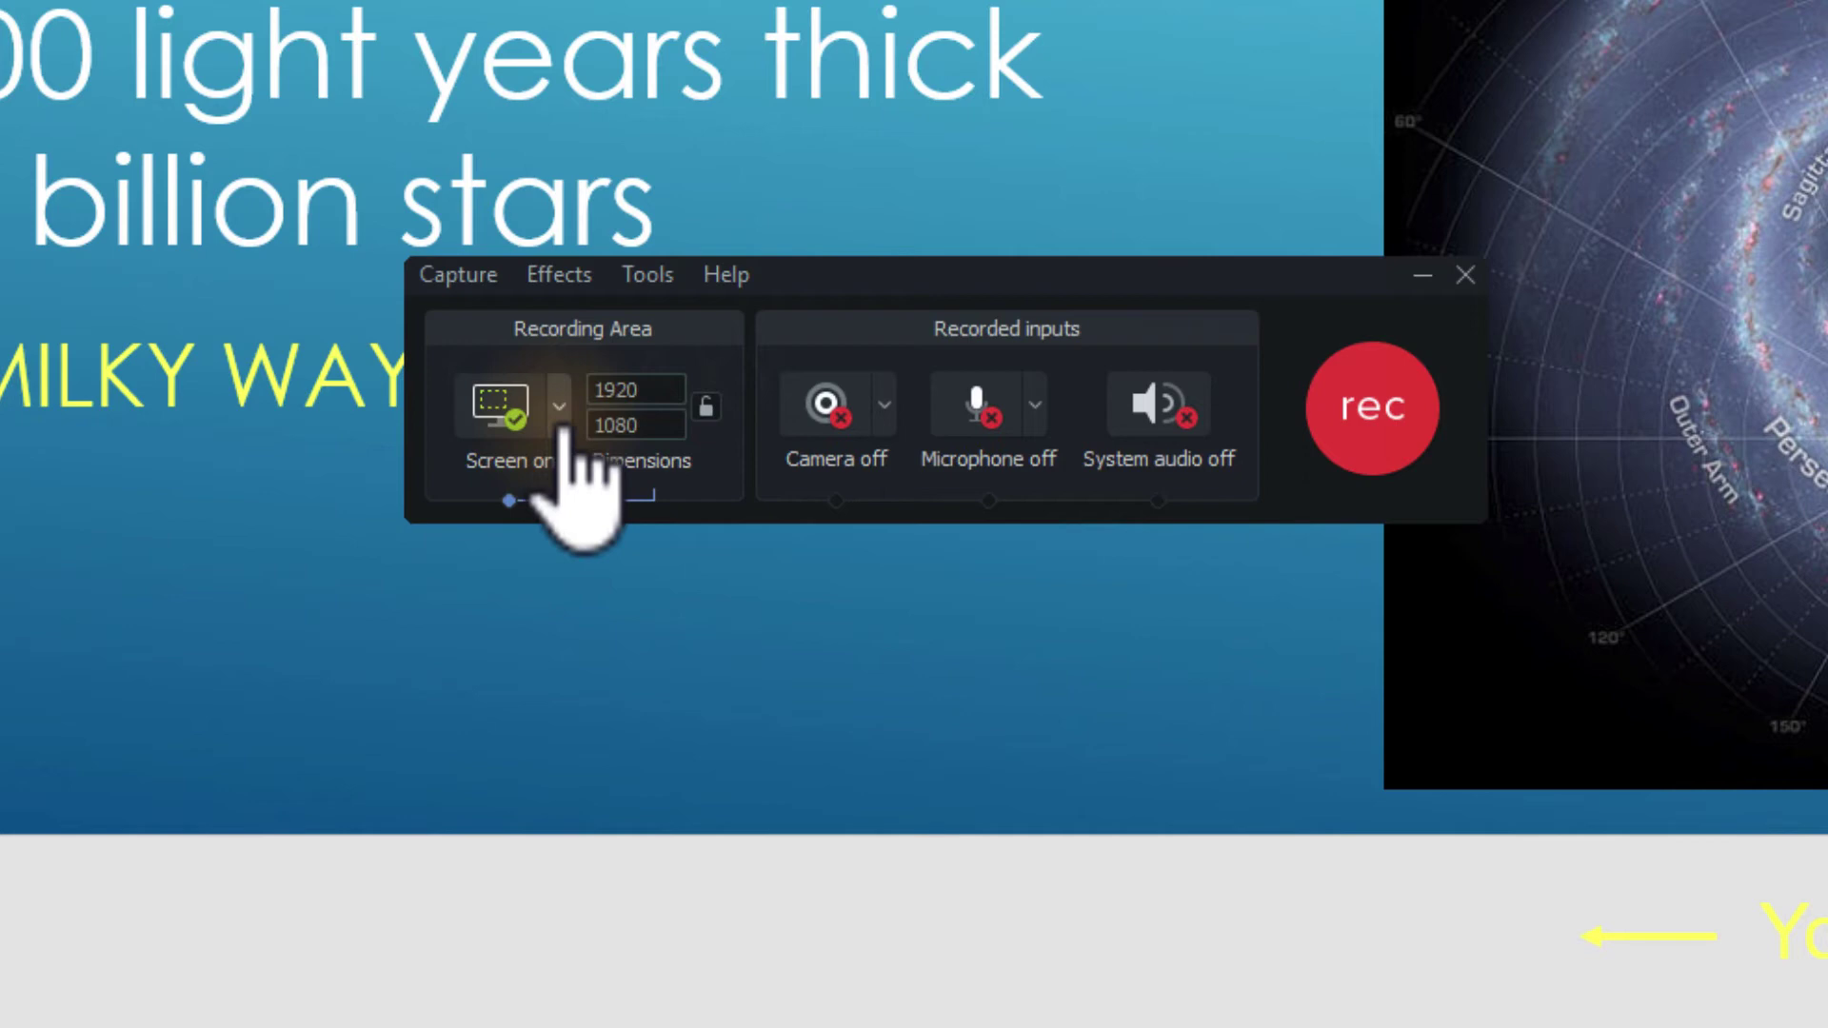
pyautogui.click(561, 419)
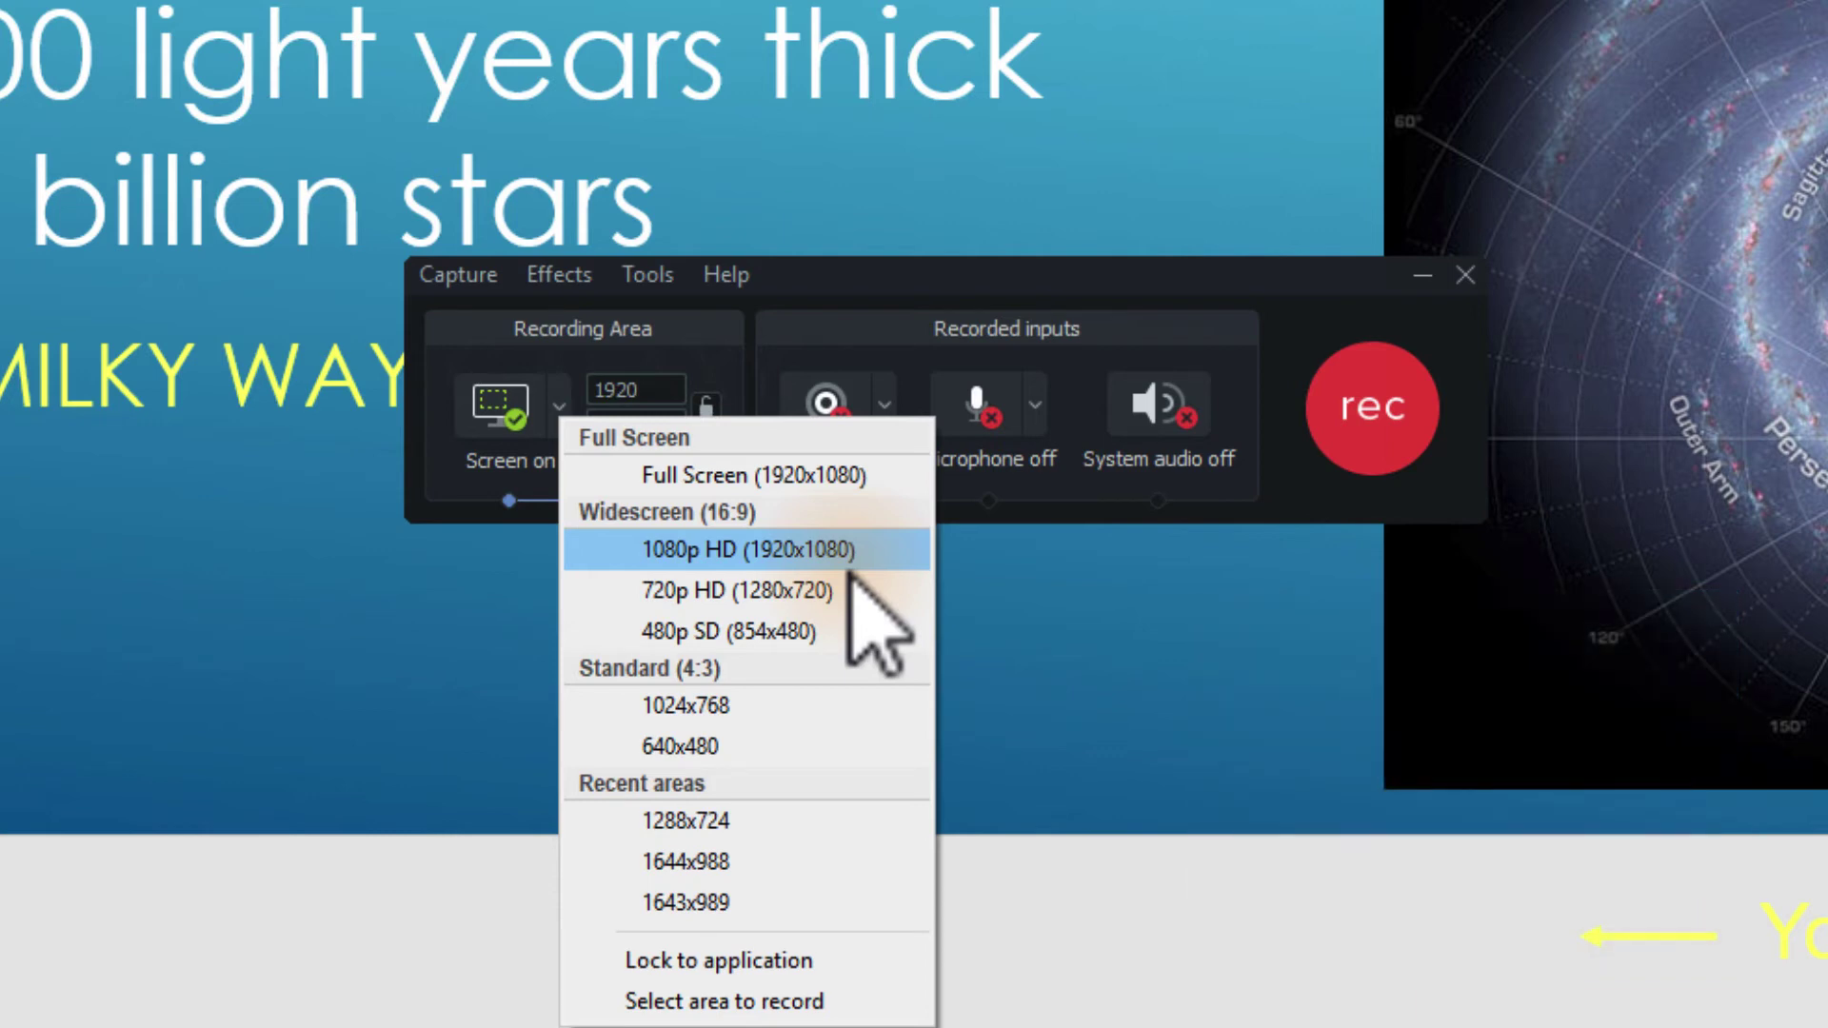
pyautogui.click(807, 550)
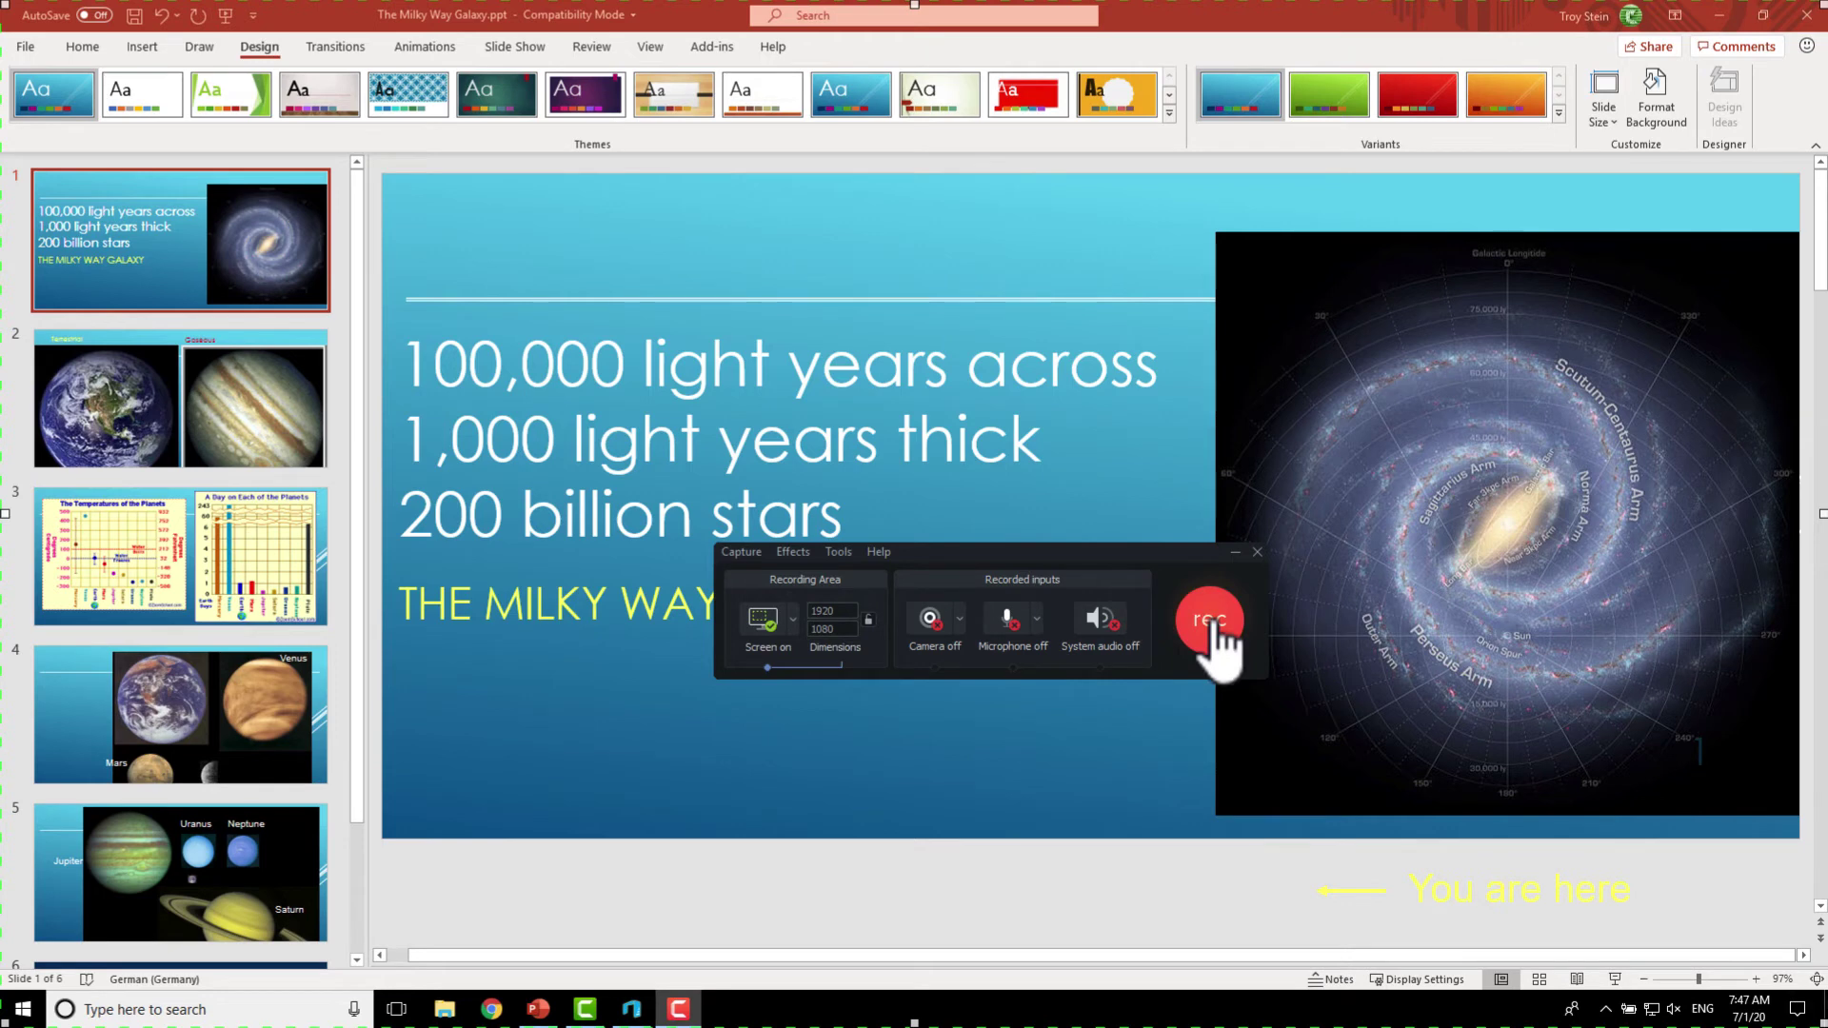
# Start the Camtasia recording and run the Milky Way slide show From Beginning.
pyautogui.click(1215, 624)
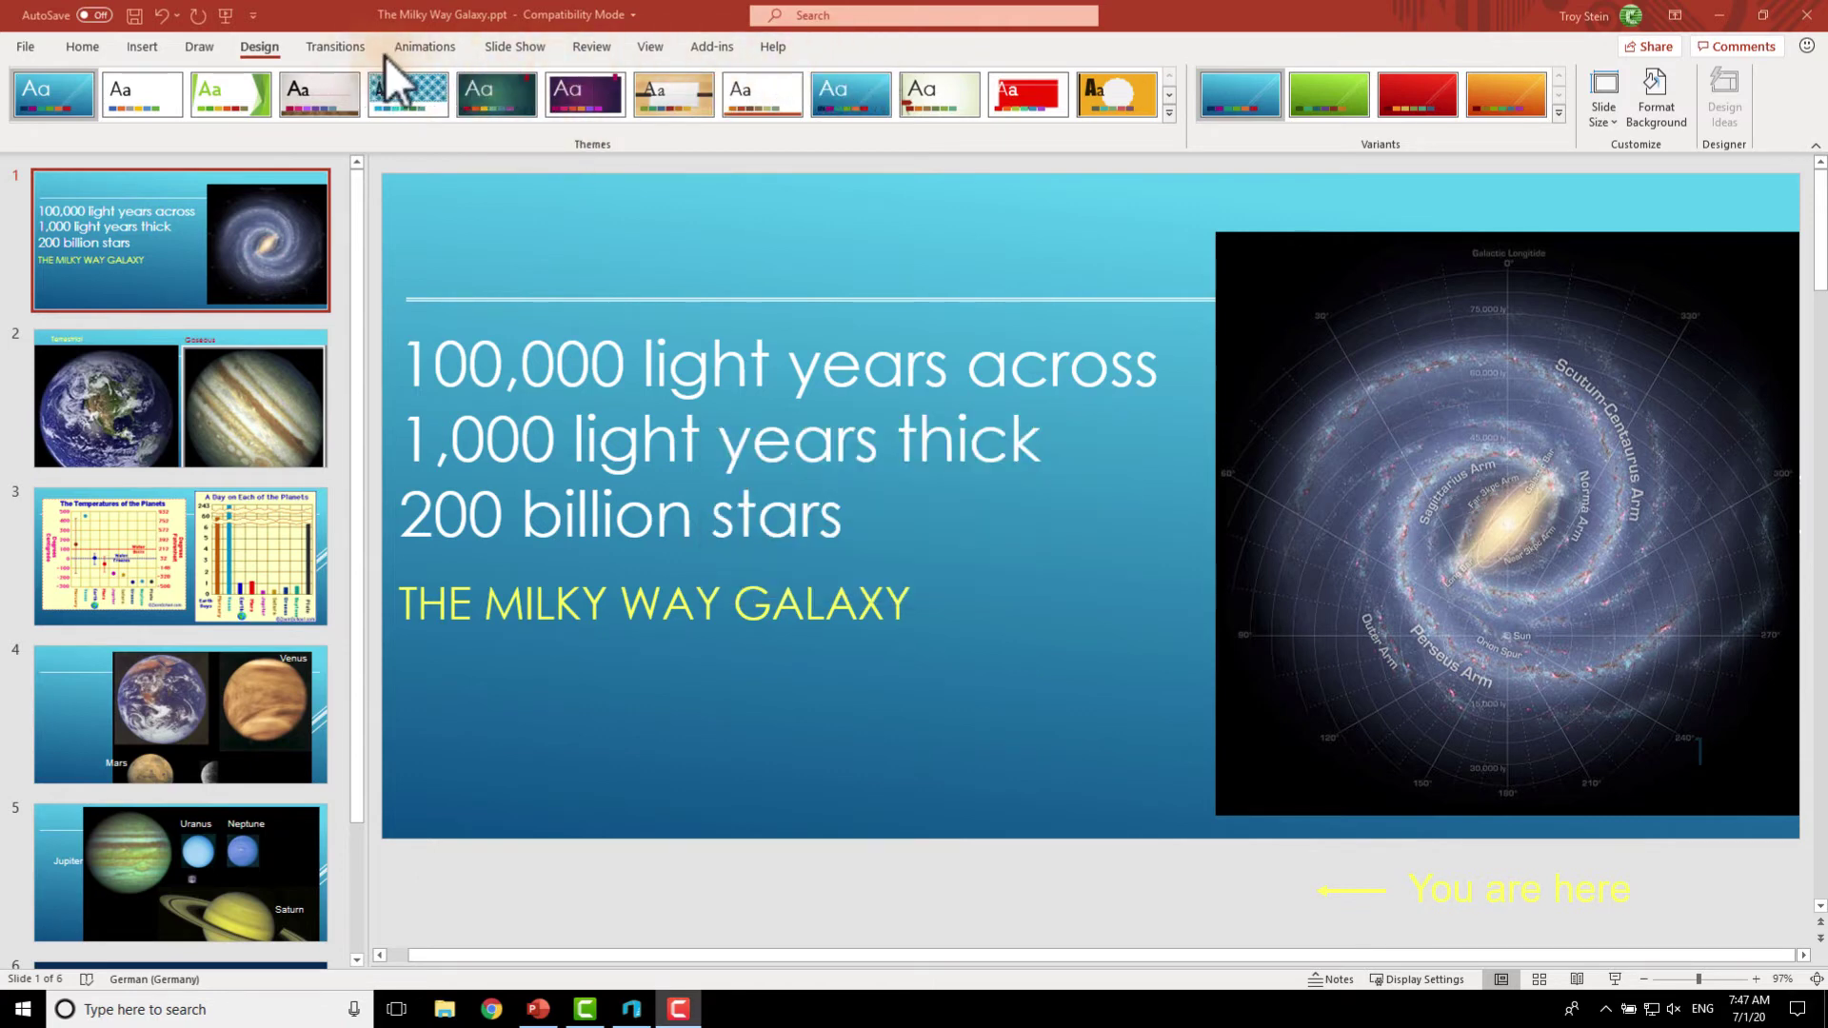
pyautogui.click(505, 49)
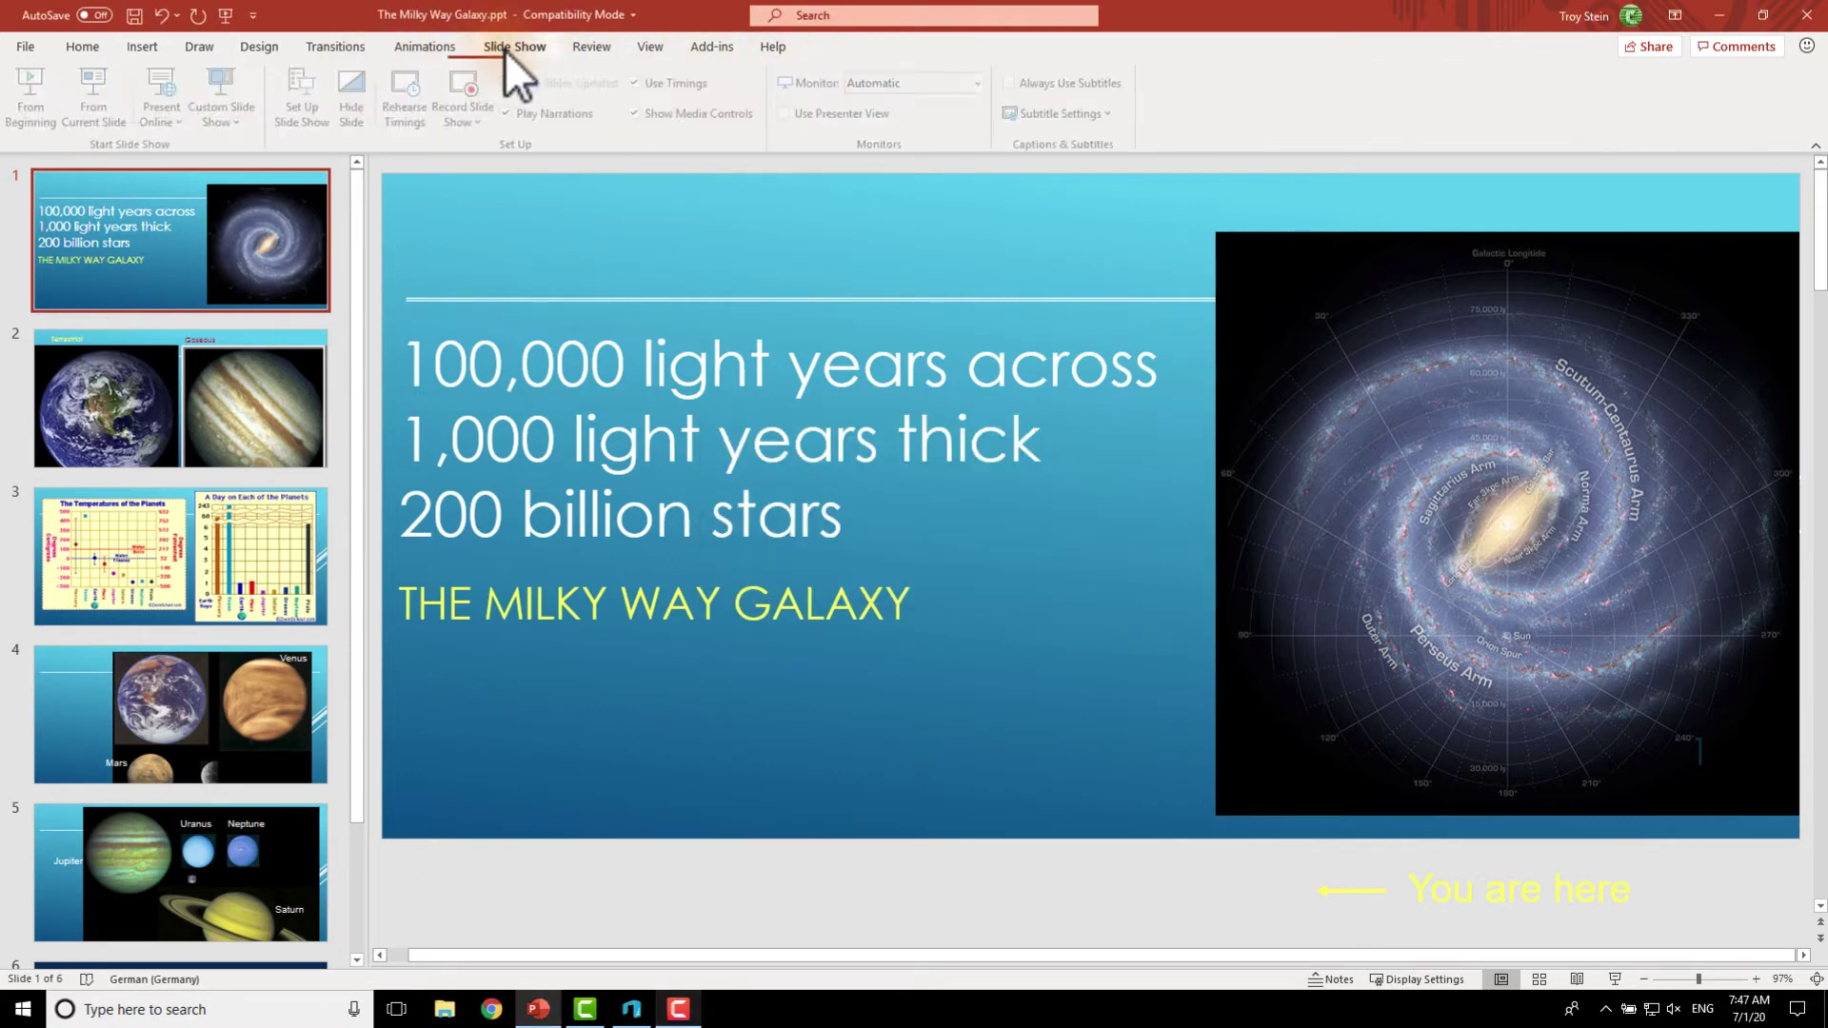
pyautogui.click(34, 91)
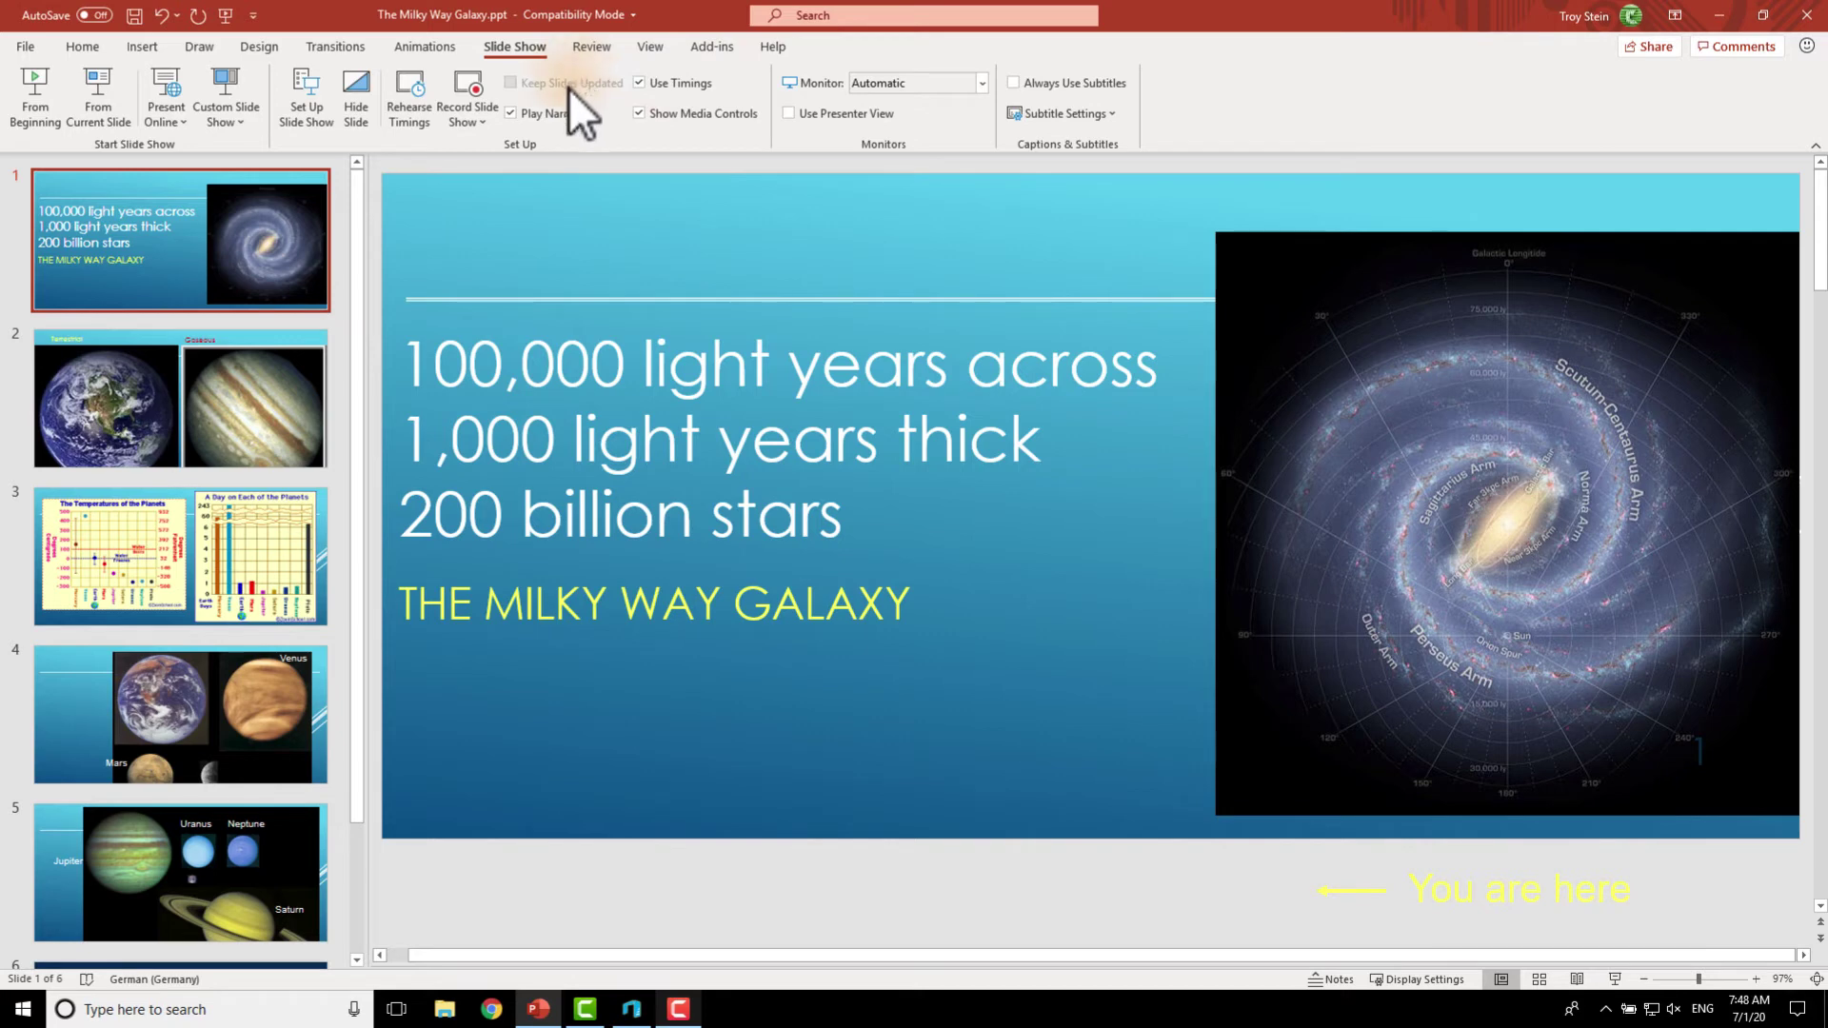
# Check the custom slide size settings (7.5 in height) and close them unchanged.
pyautogui.click(240, 49)
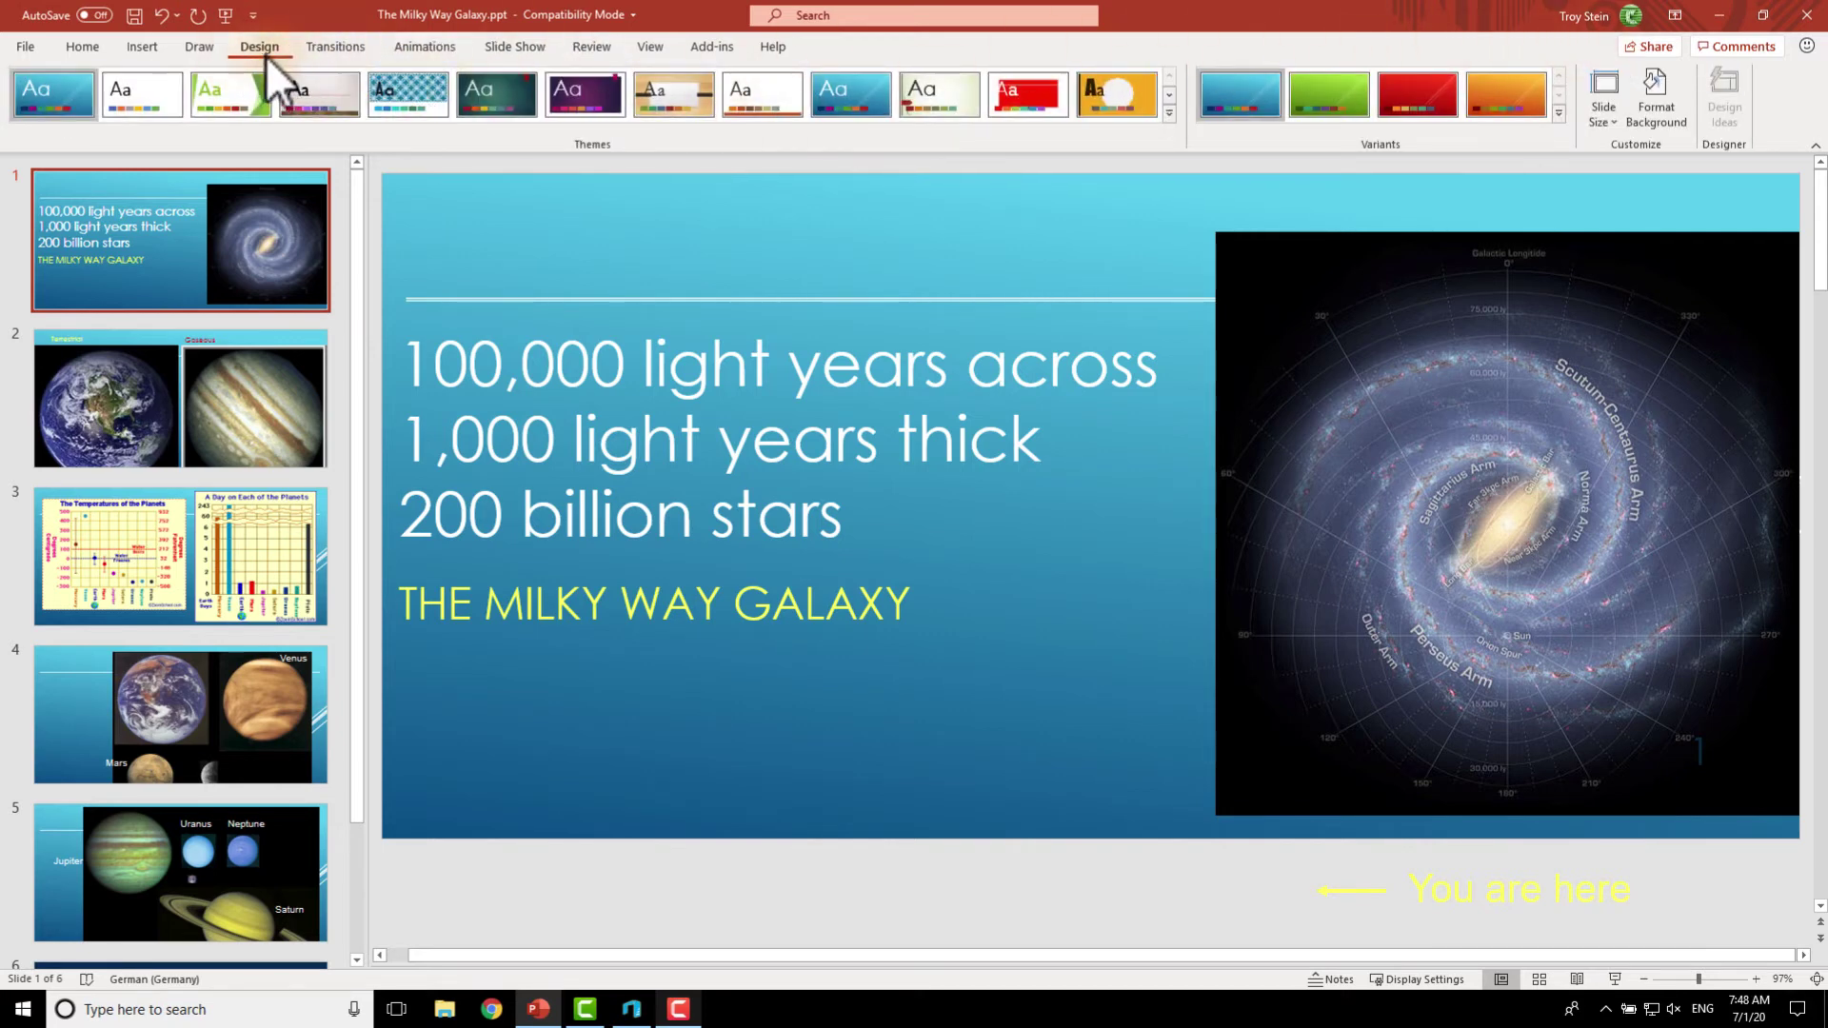
pyautogui.click(1616, 78)
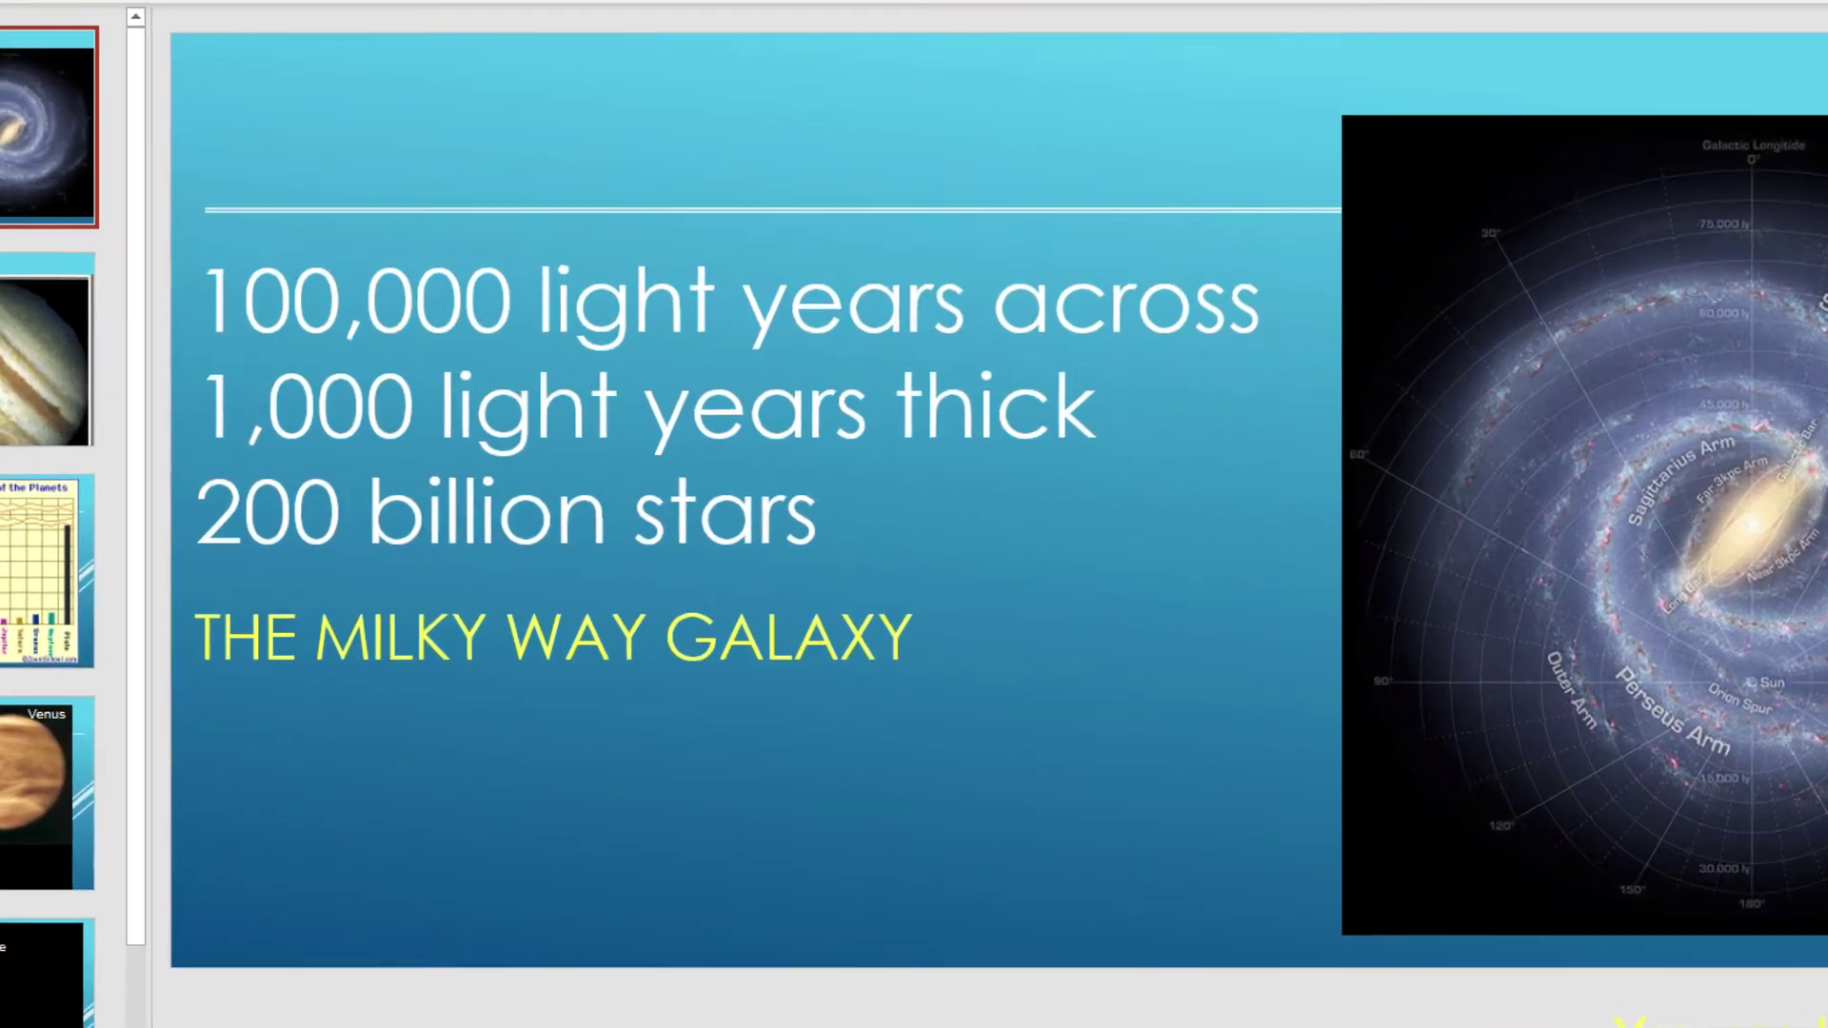
pyautogui.click(1636, 250)
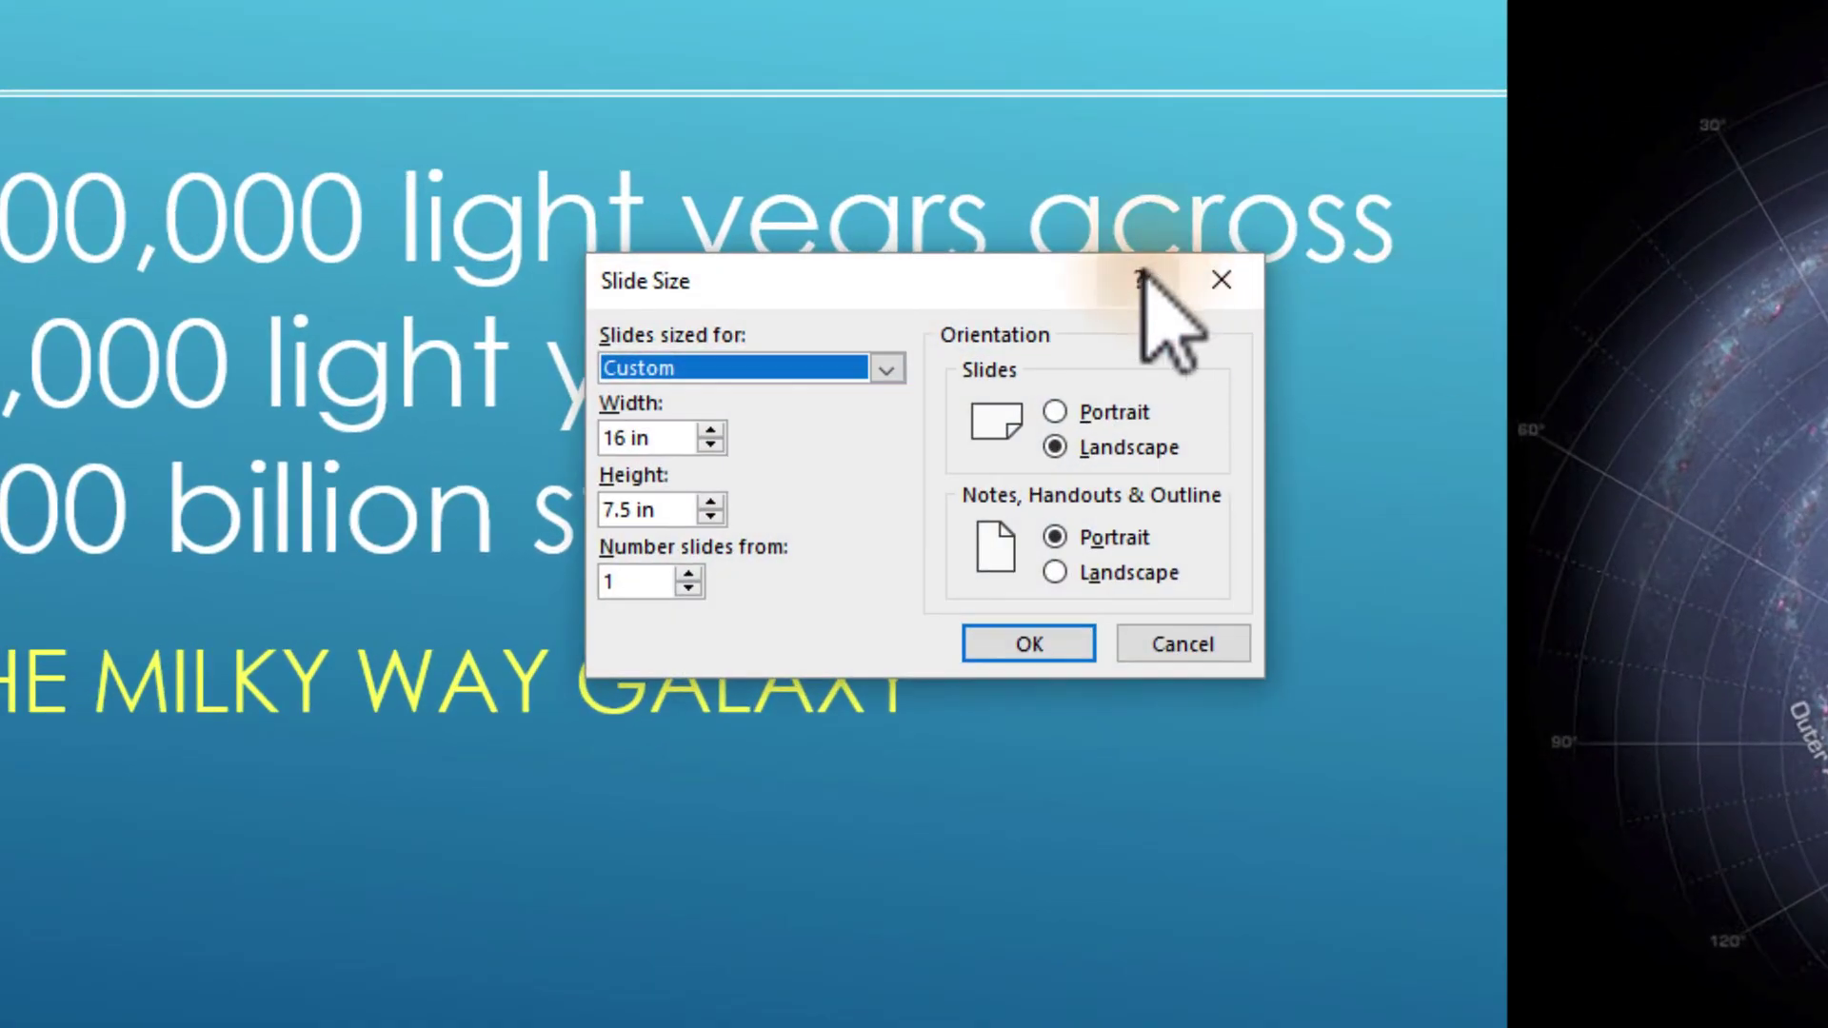
pyautogui.doubleClick(633, 510)
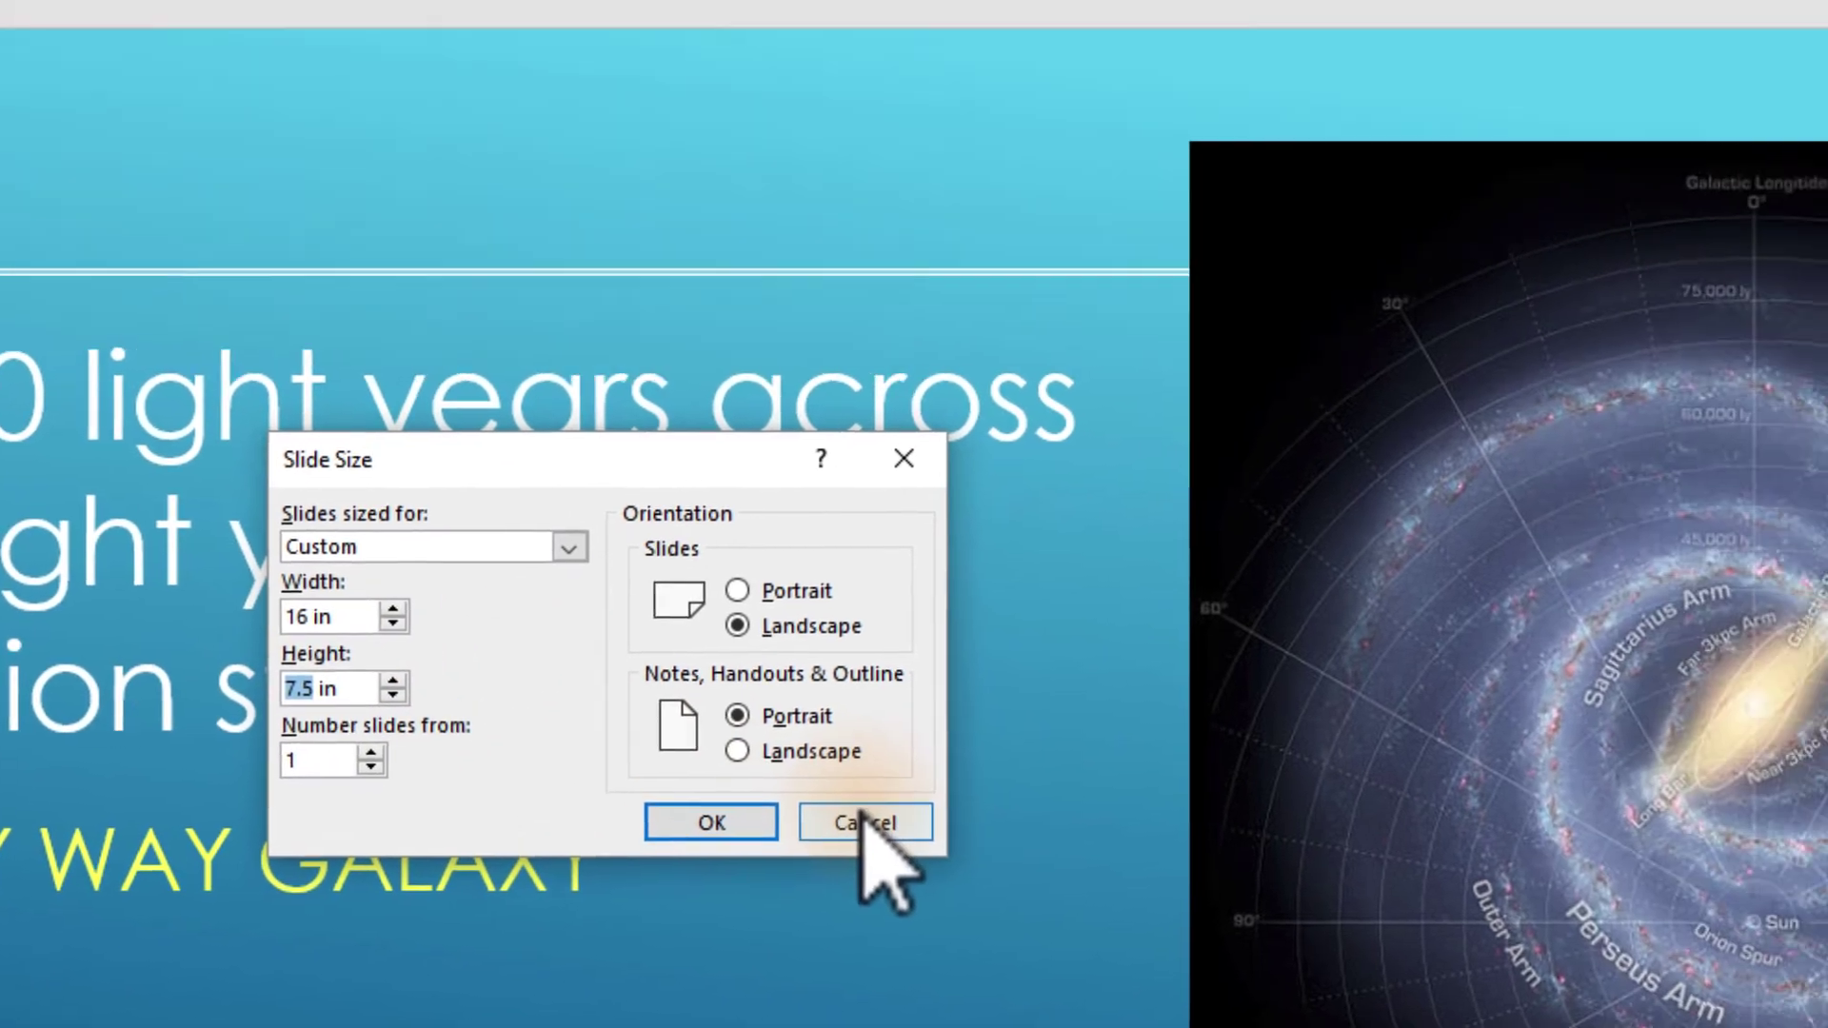
pyautogui.click(862, 823)
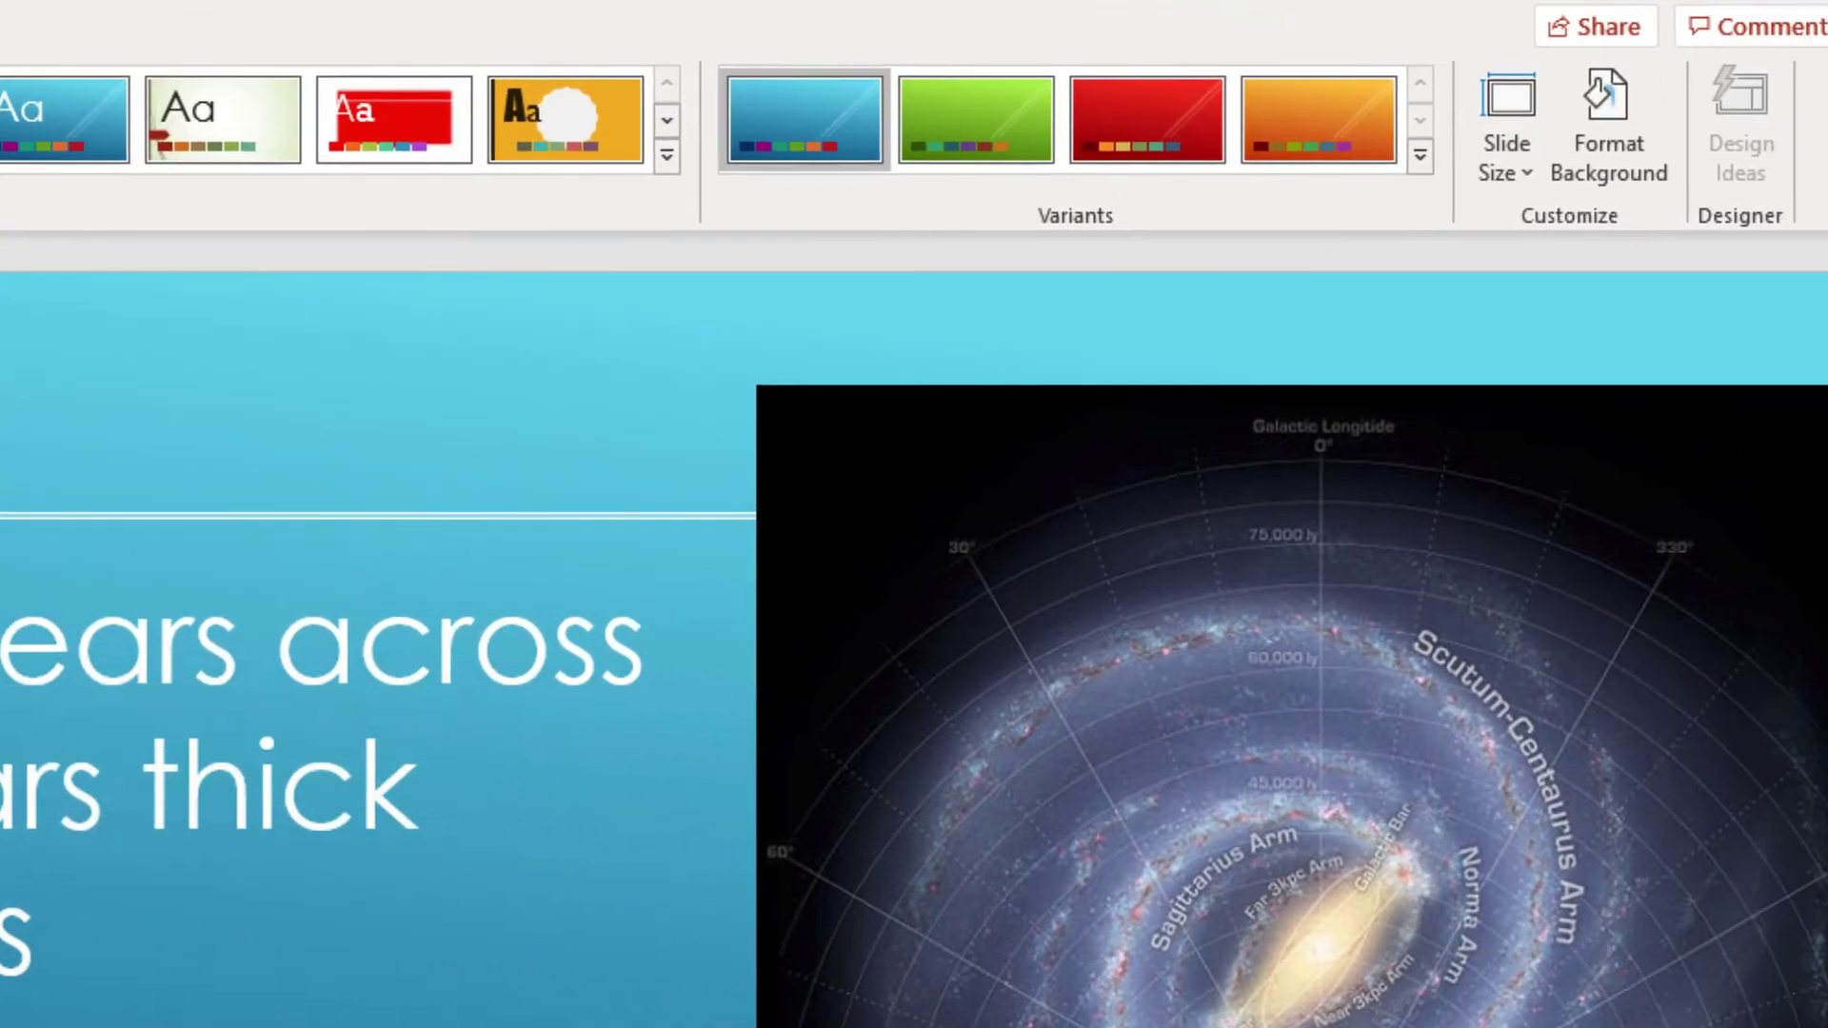
# Switch the slides to Widescreen (16:9) and choose Ensure Fit to scale the content.
pyautogui.click(1391, 223)
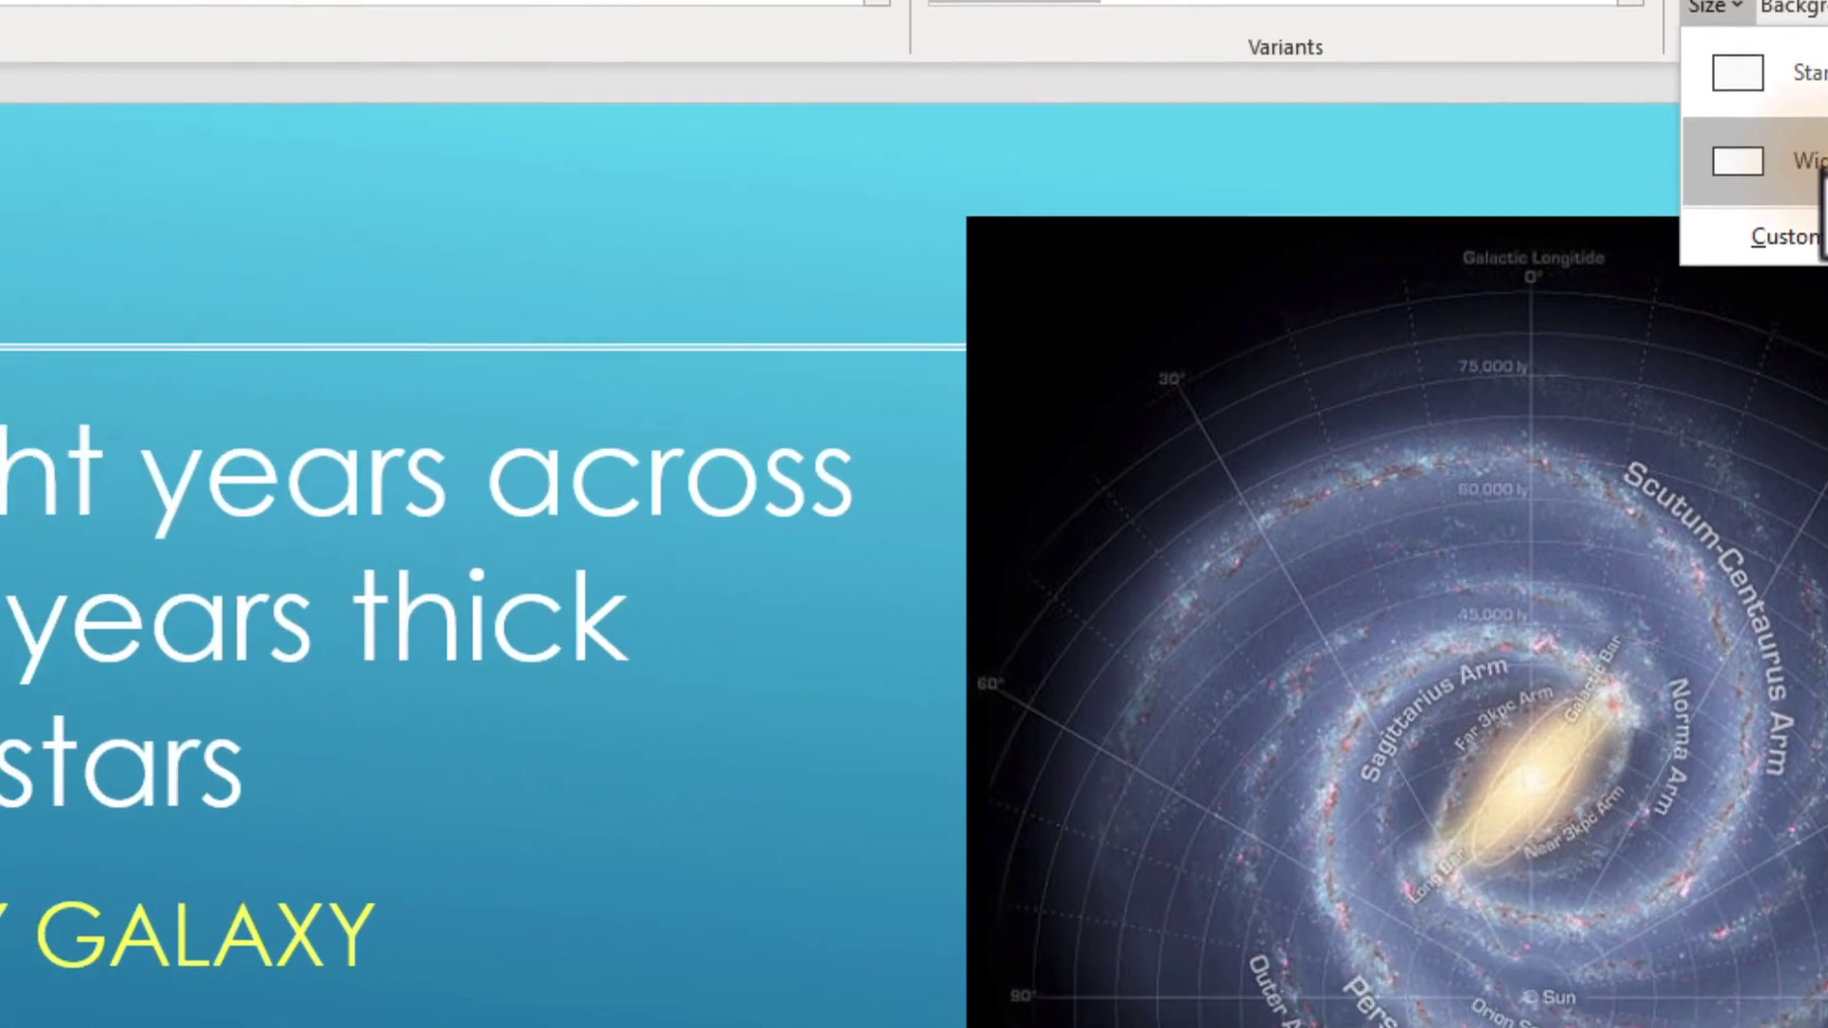
pyautogui.click(1500, 400)
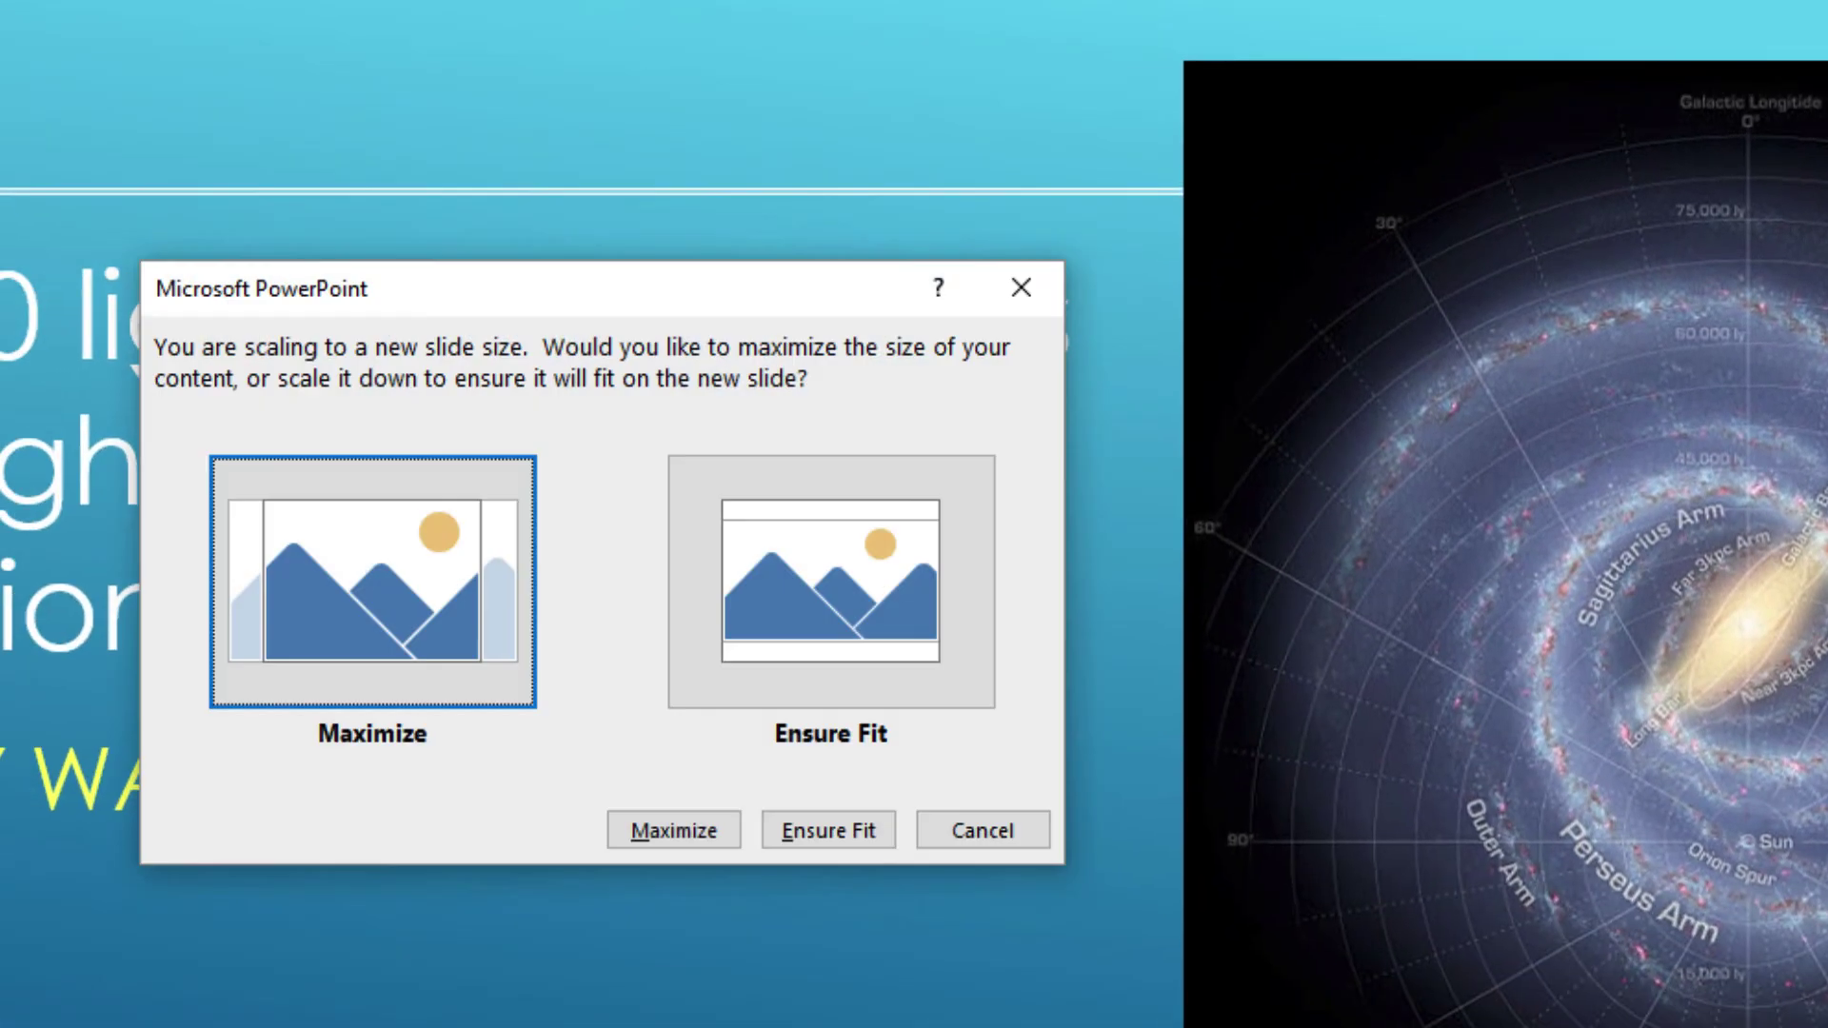
pyautogui.click(886, 614)
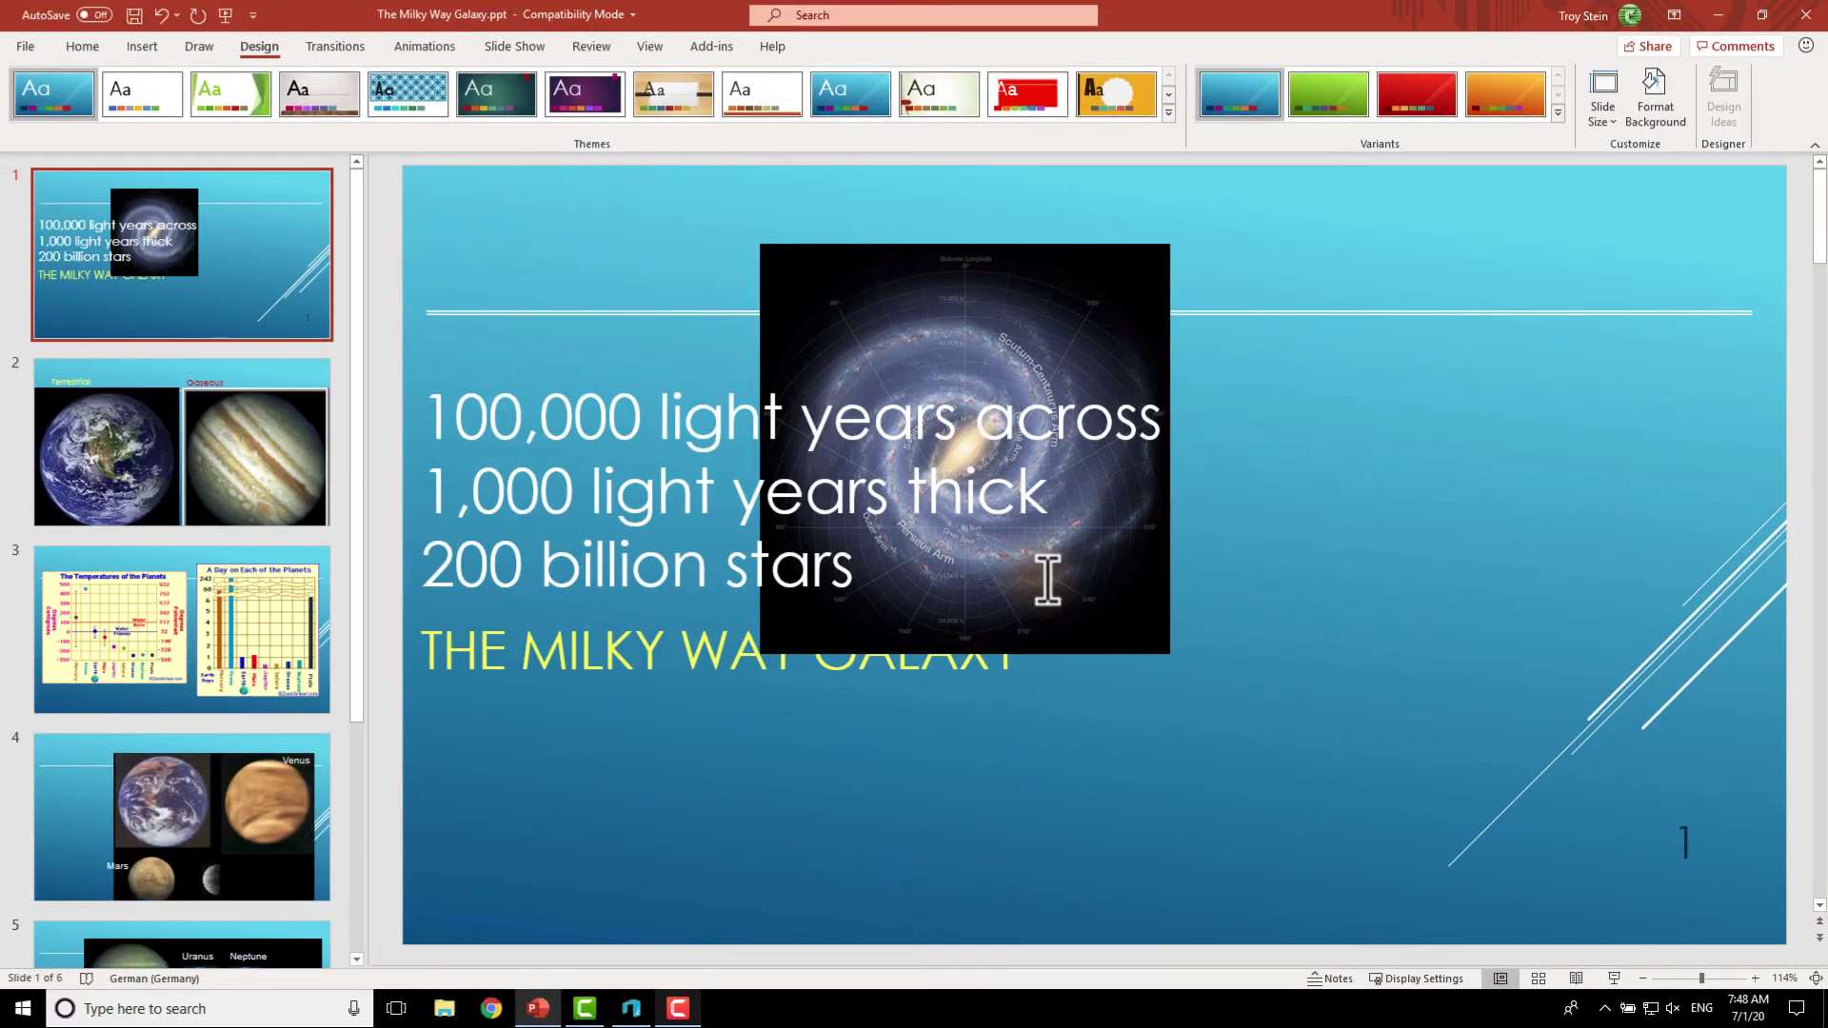
# Drag the galaxy picture to the right of the title text on slide 1, then show the Slide Show tab.
pyautogui.moveTo(1072, 316); pyautogui.dragTo(1545, 455)
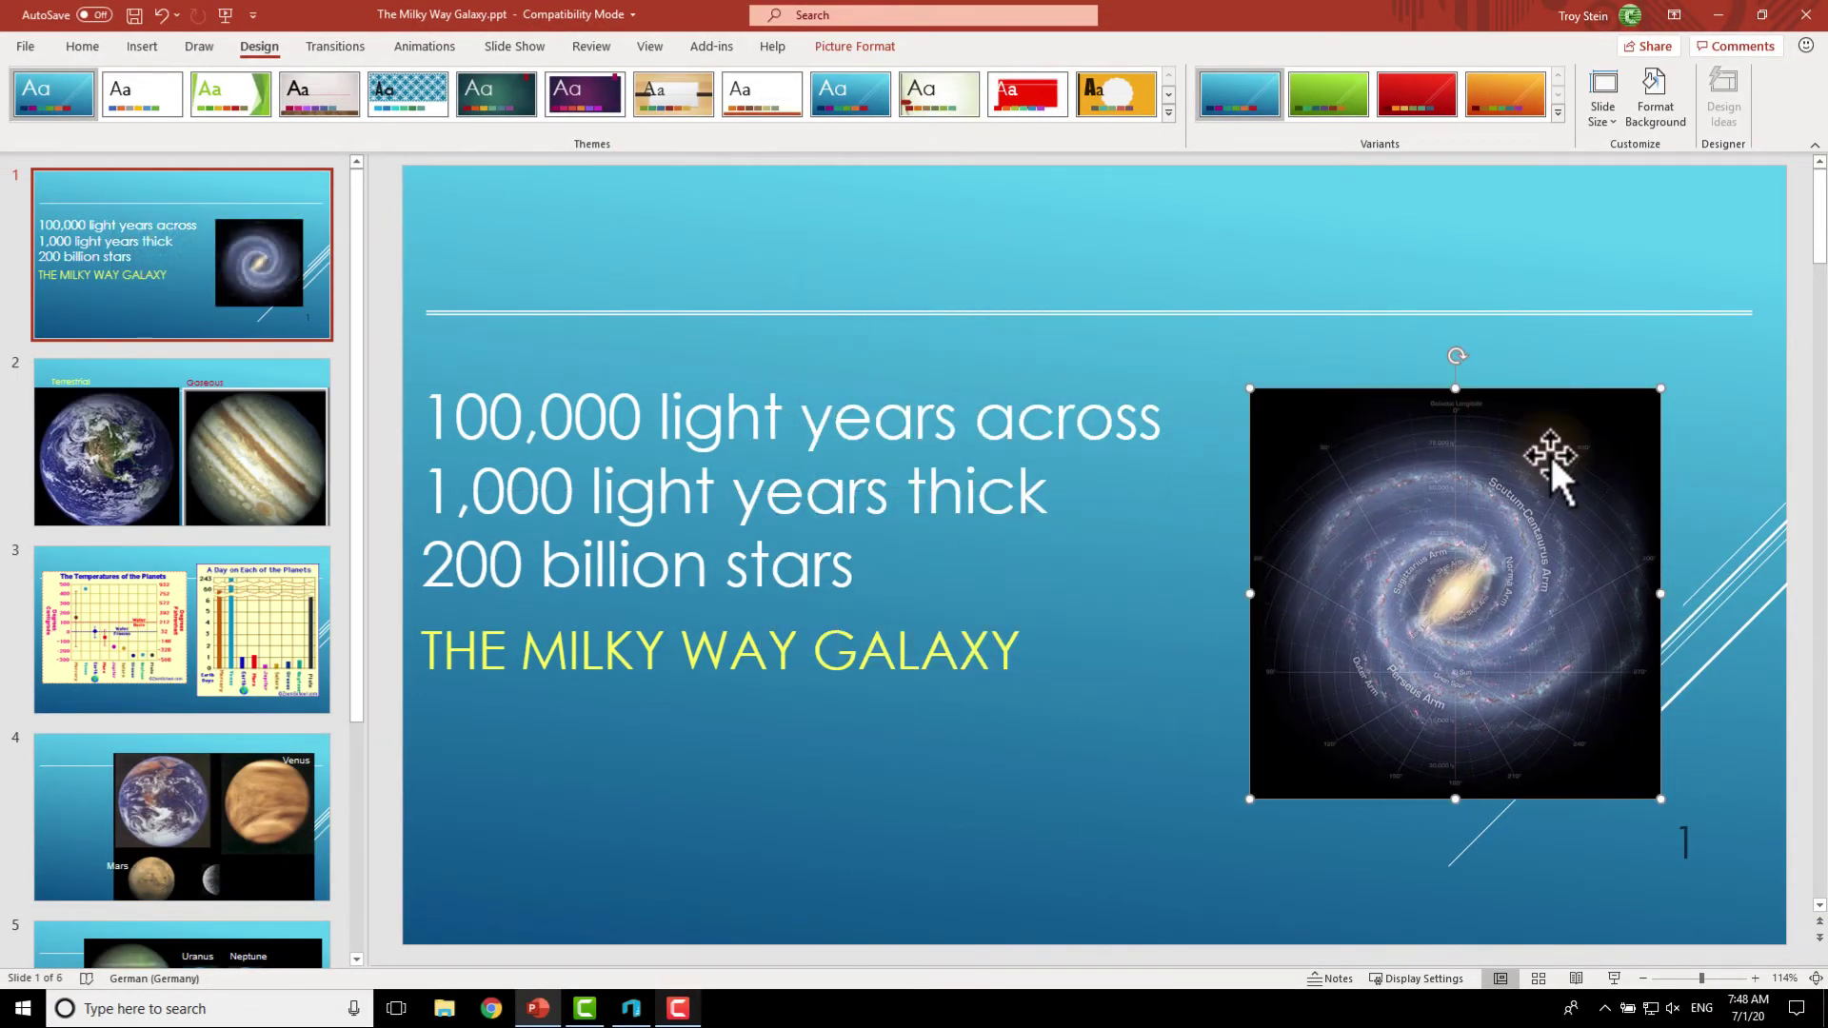
pyautogui.click(512, 45)
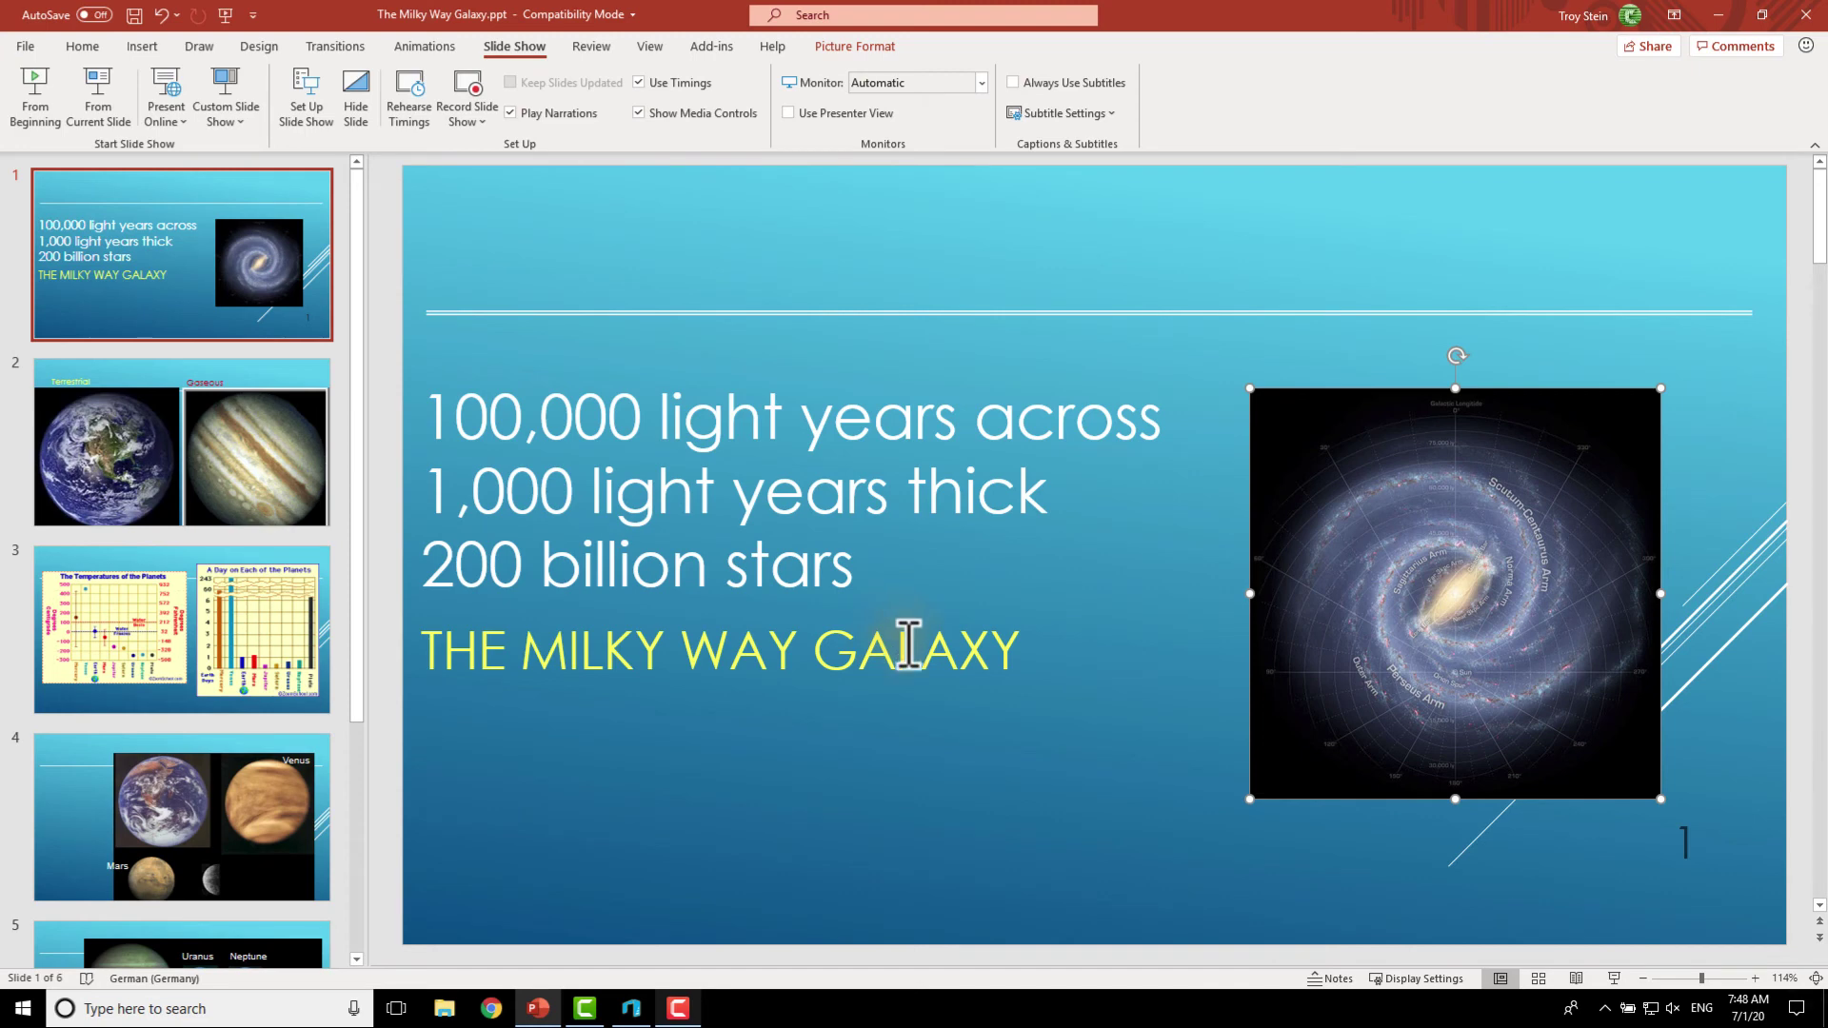
# Delete the previous recording and confirm the discard.
pyautogui.click(678, 1009)
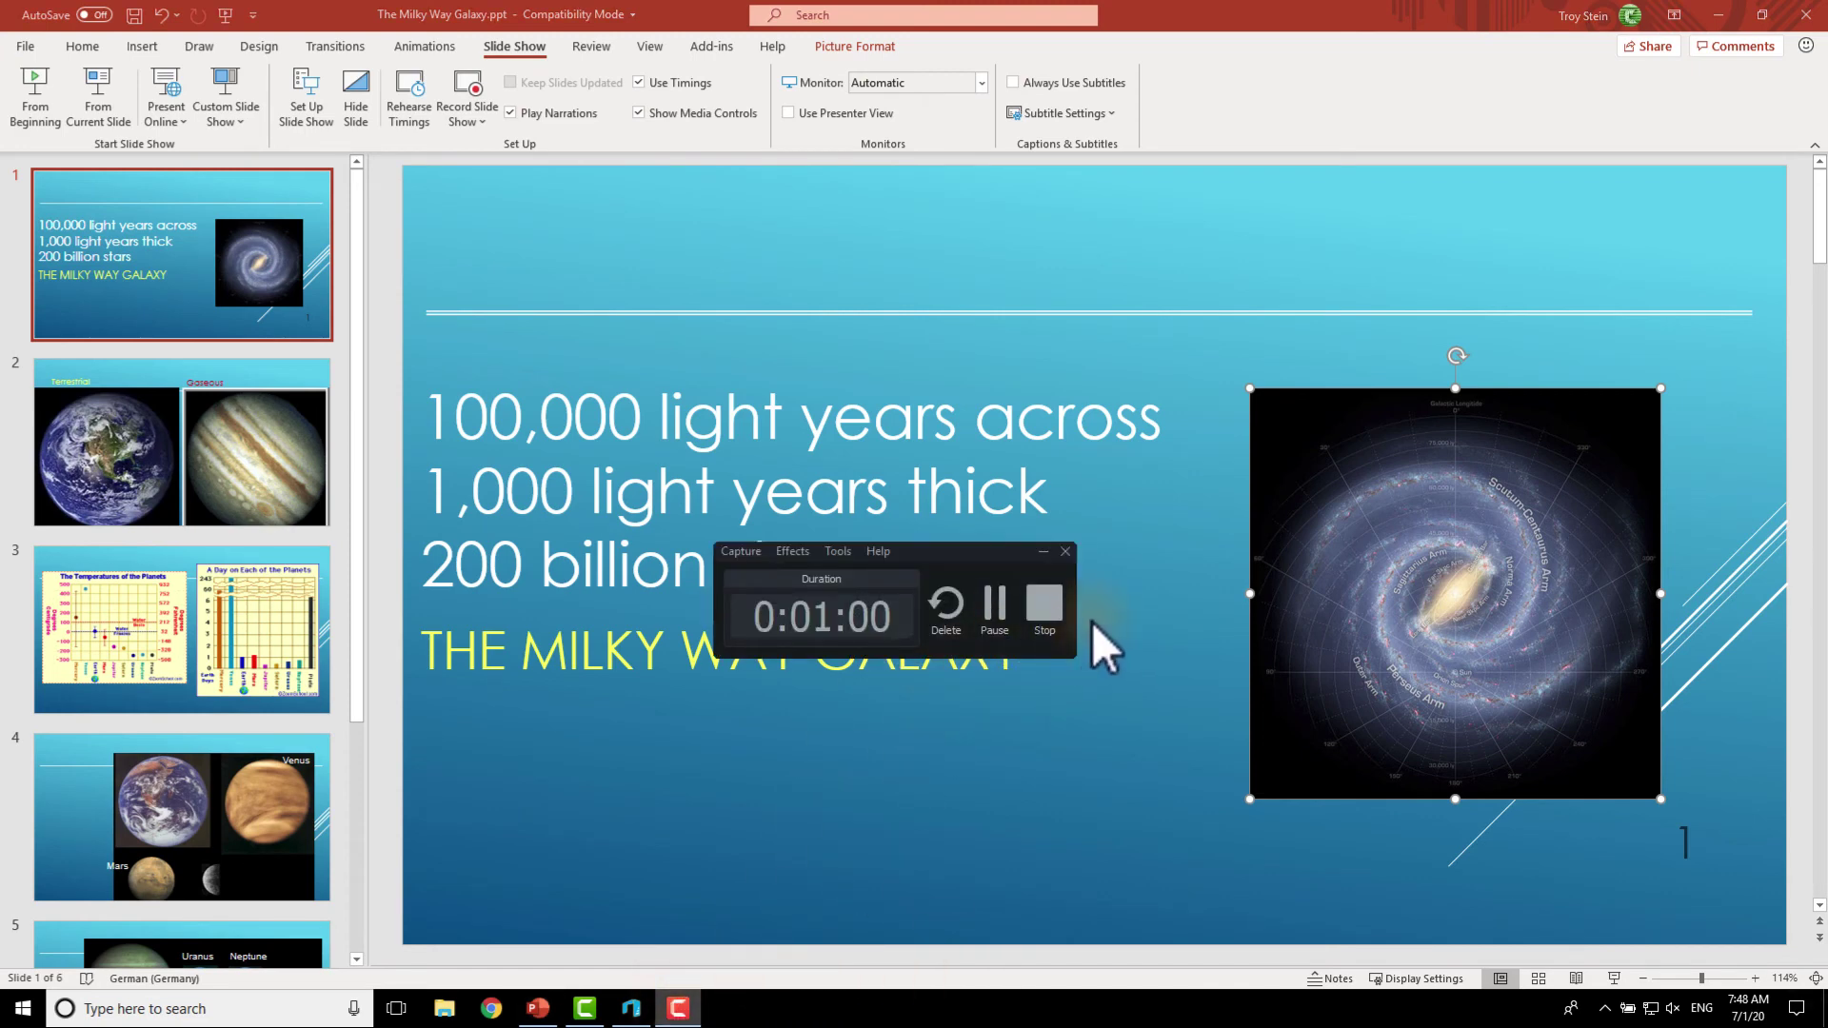
pyautogui.click(949, 609)
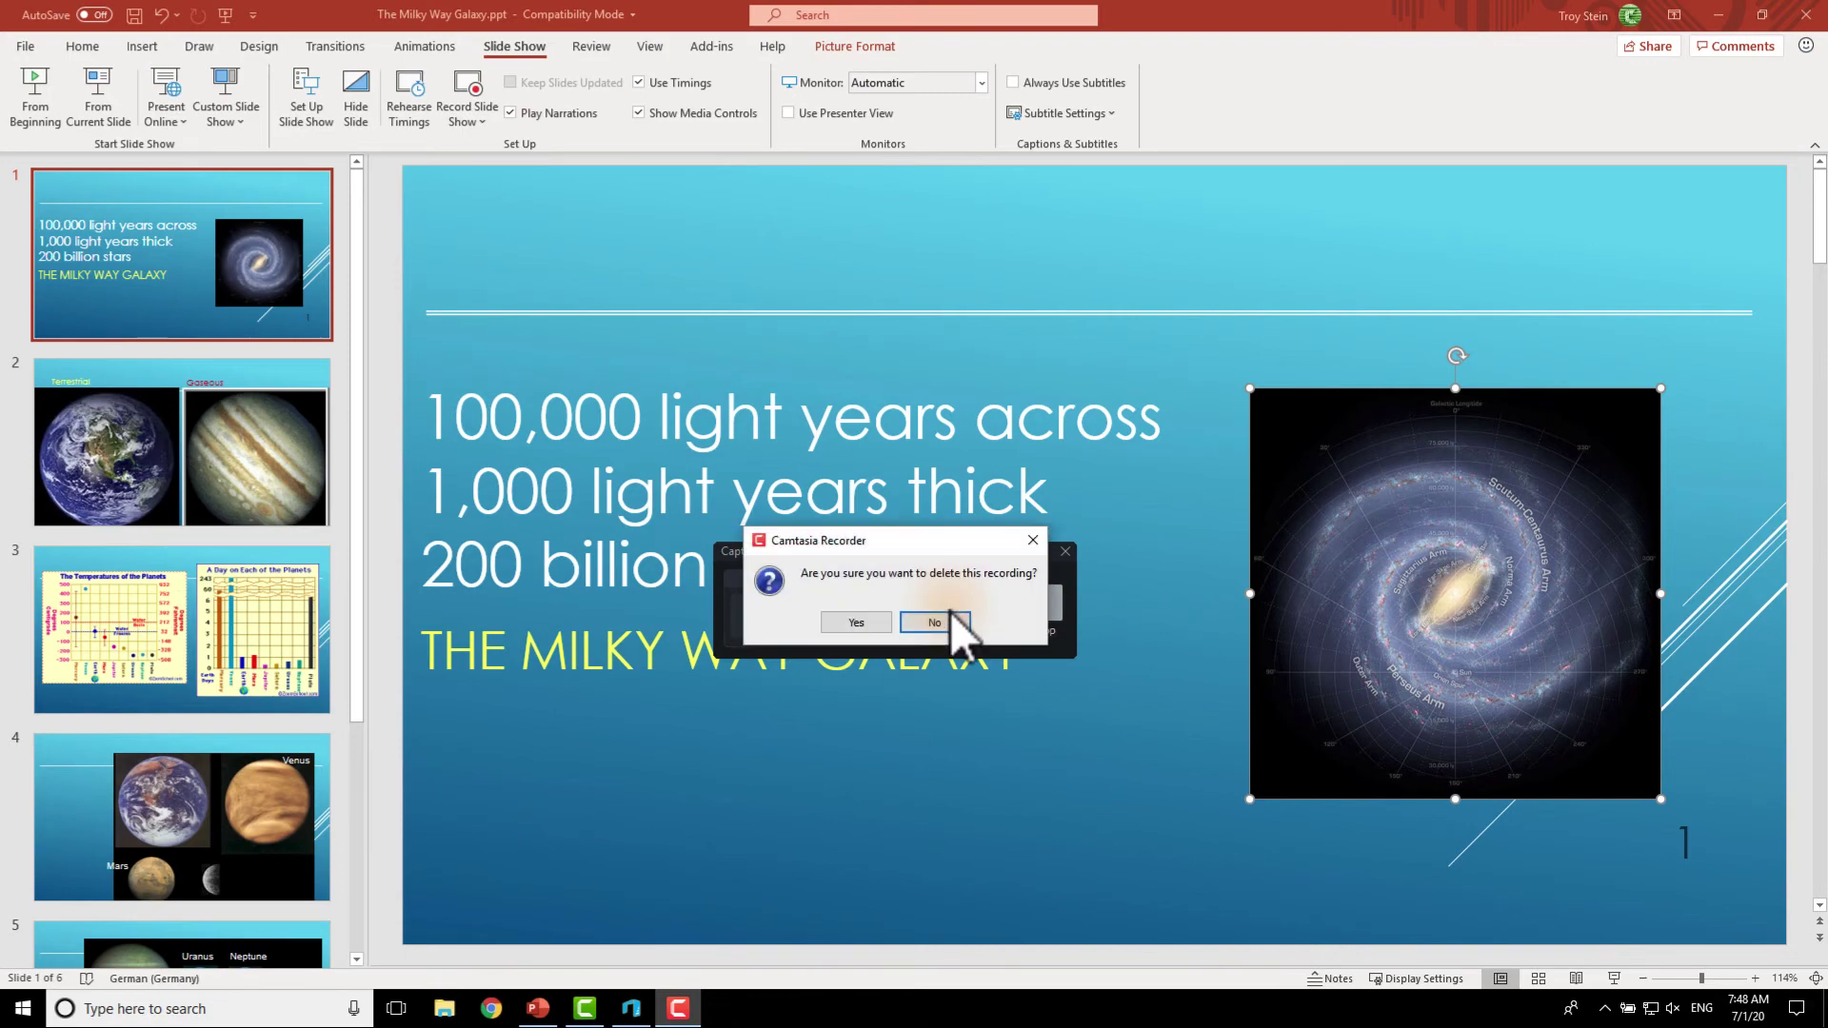
pyautogui.click(826, 623)
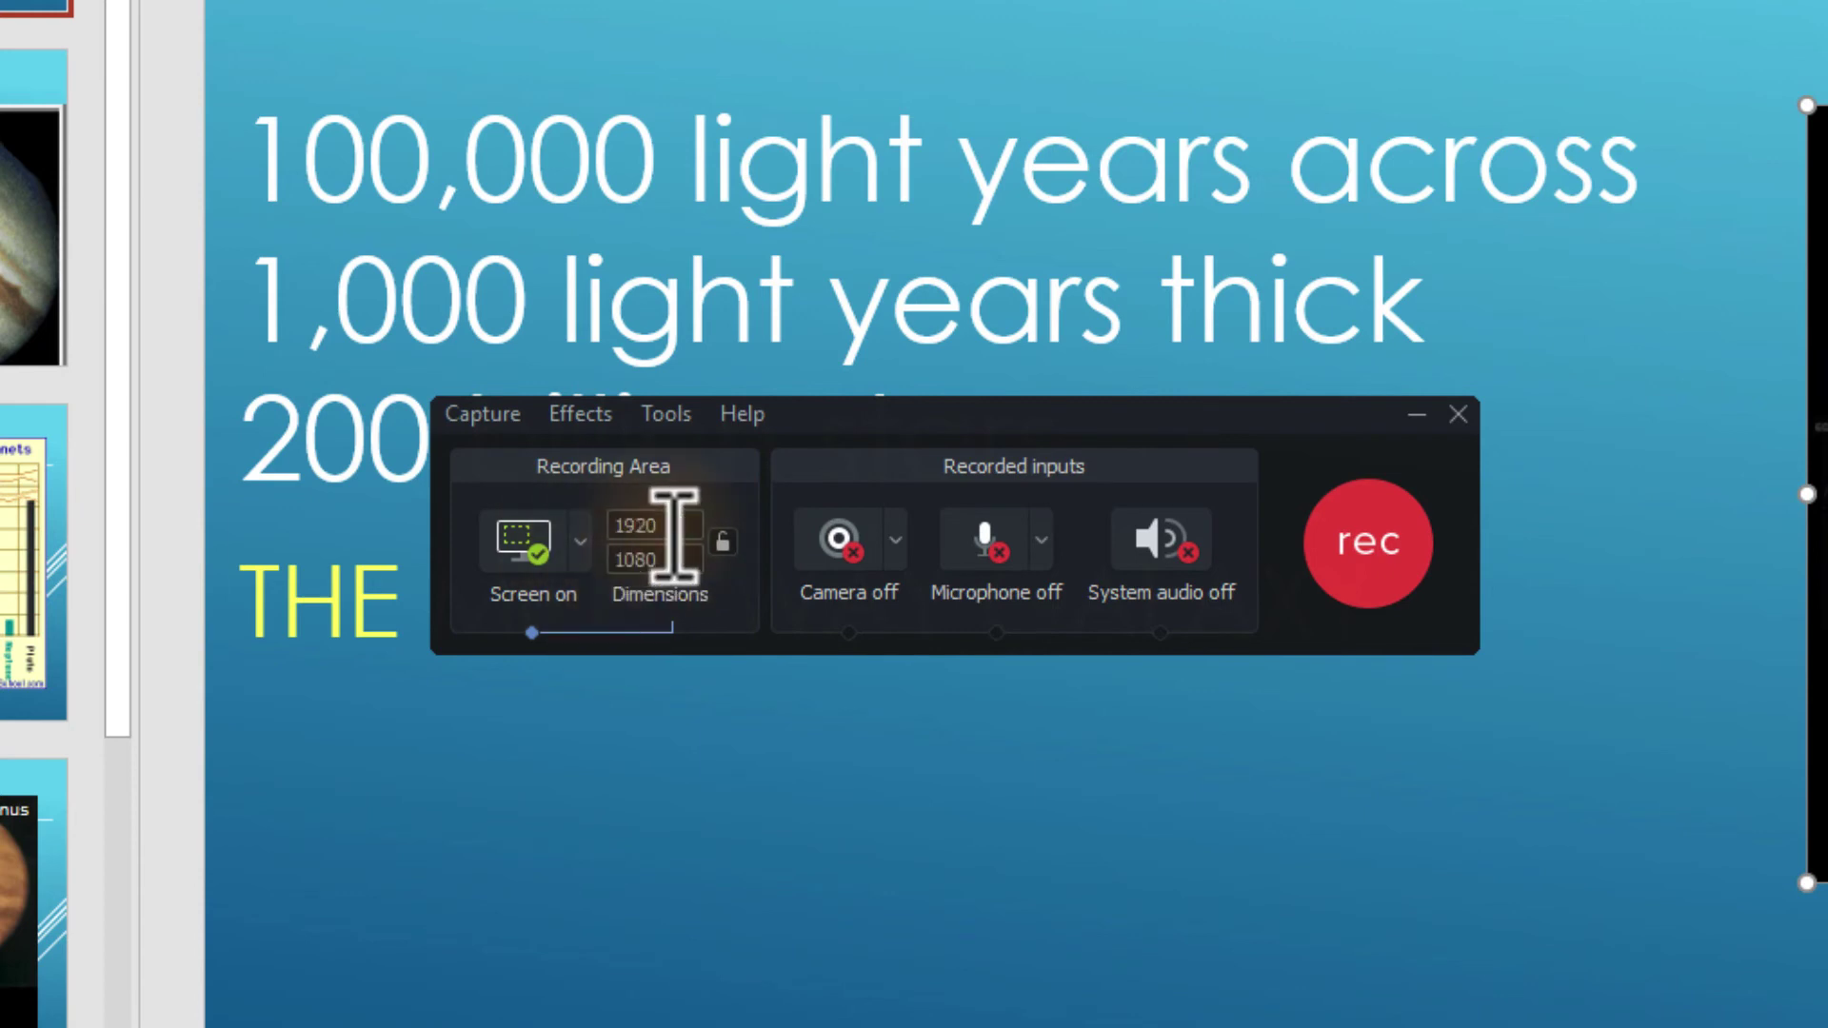
# Lock the aspect ratio and set the recording width to 1600 so the height becomes 900.
pyautogui.click(617, 562)
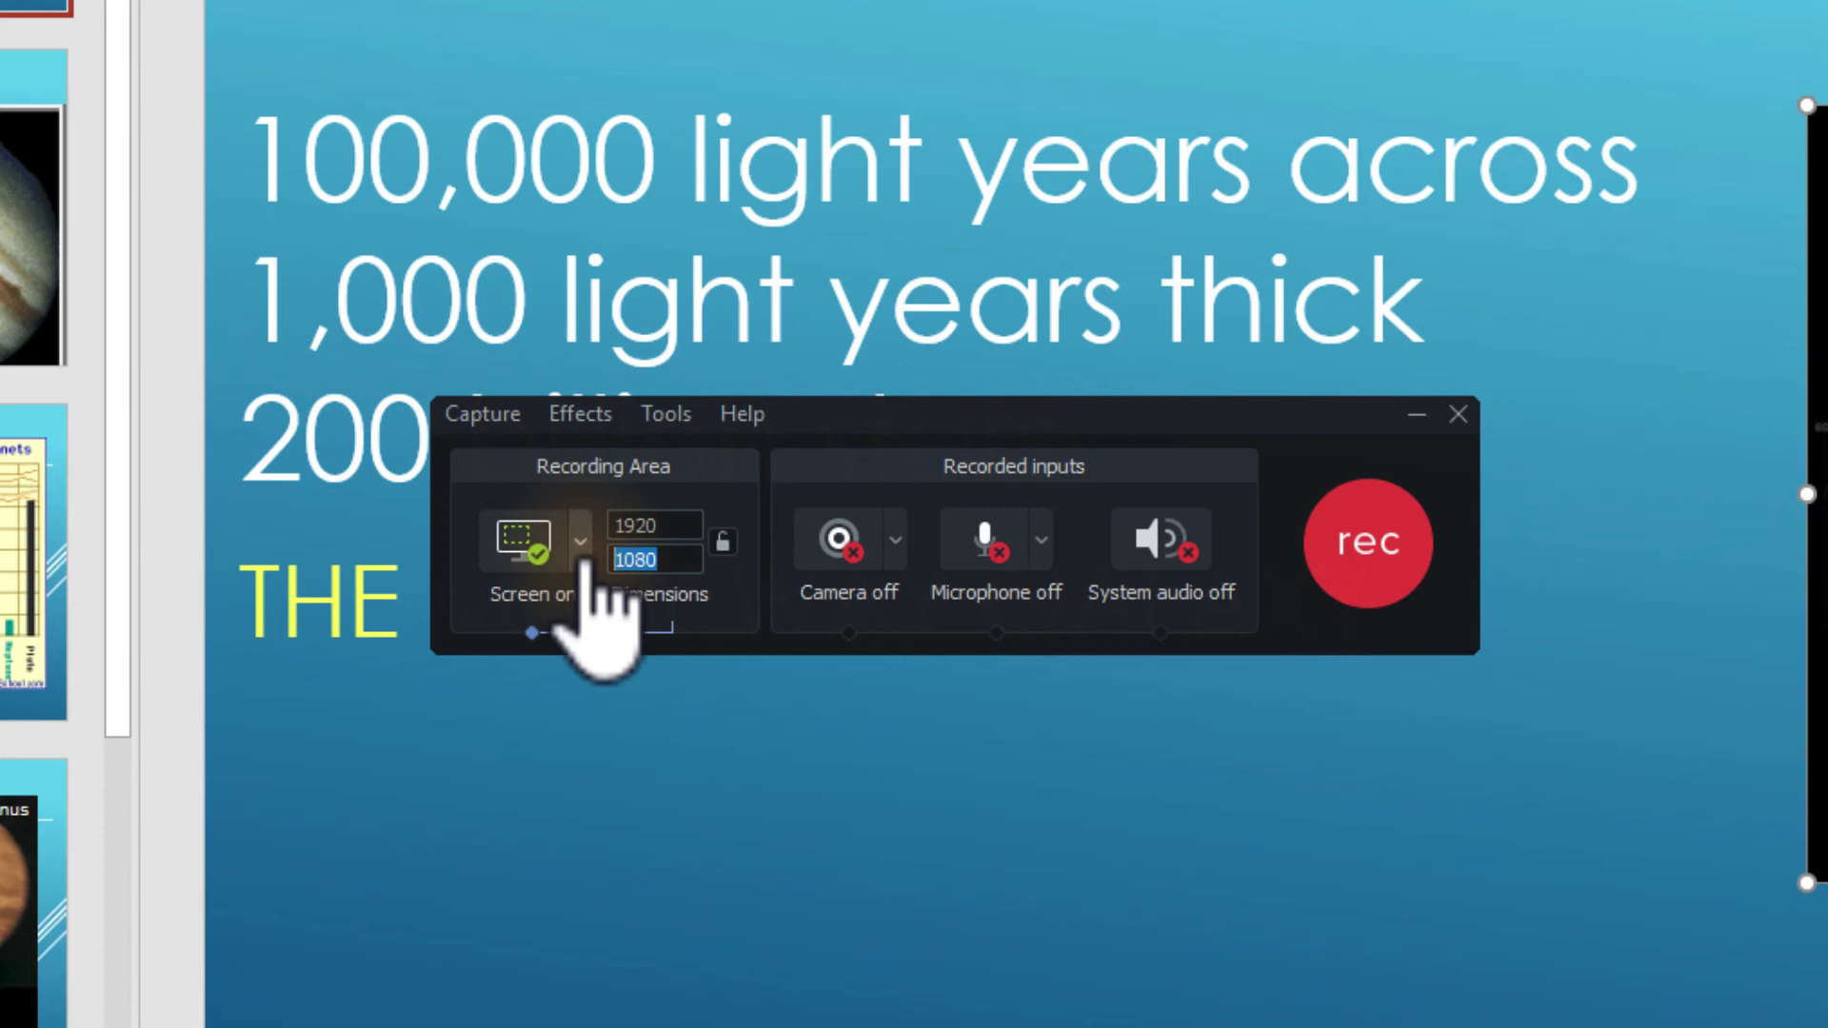
pyautogui.click(725, 544)
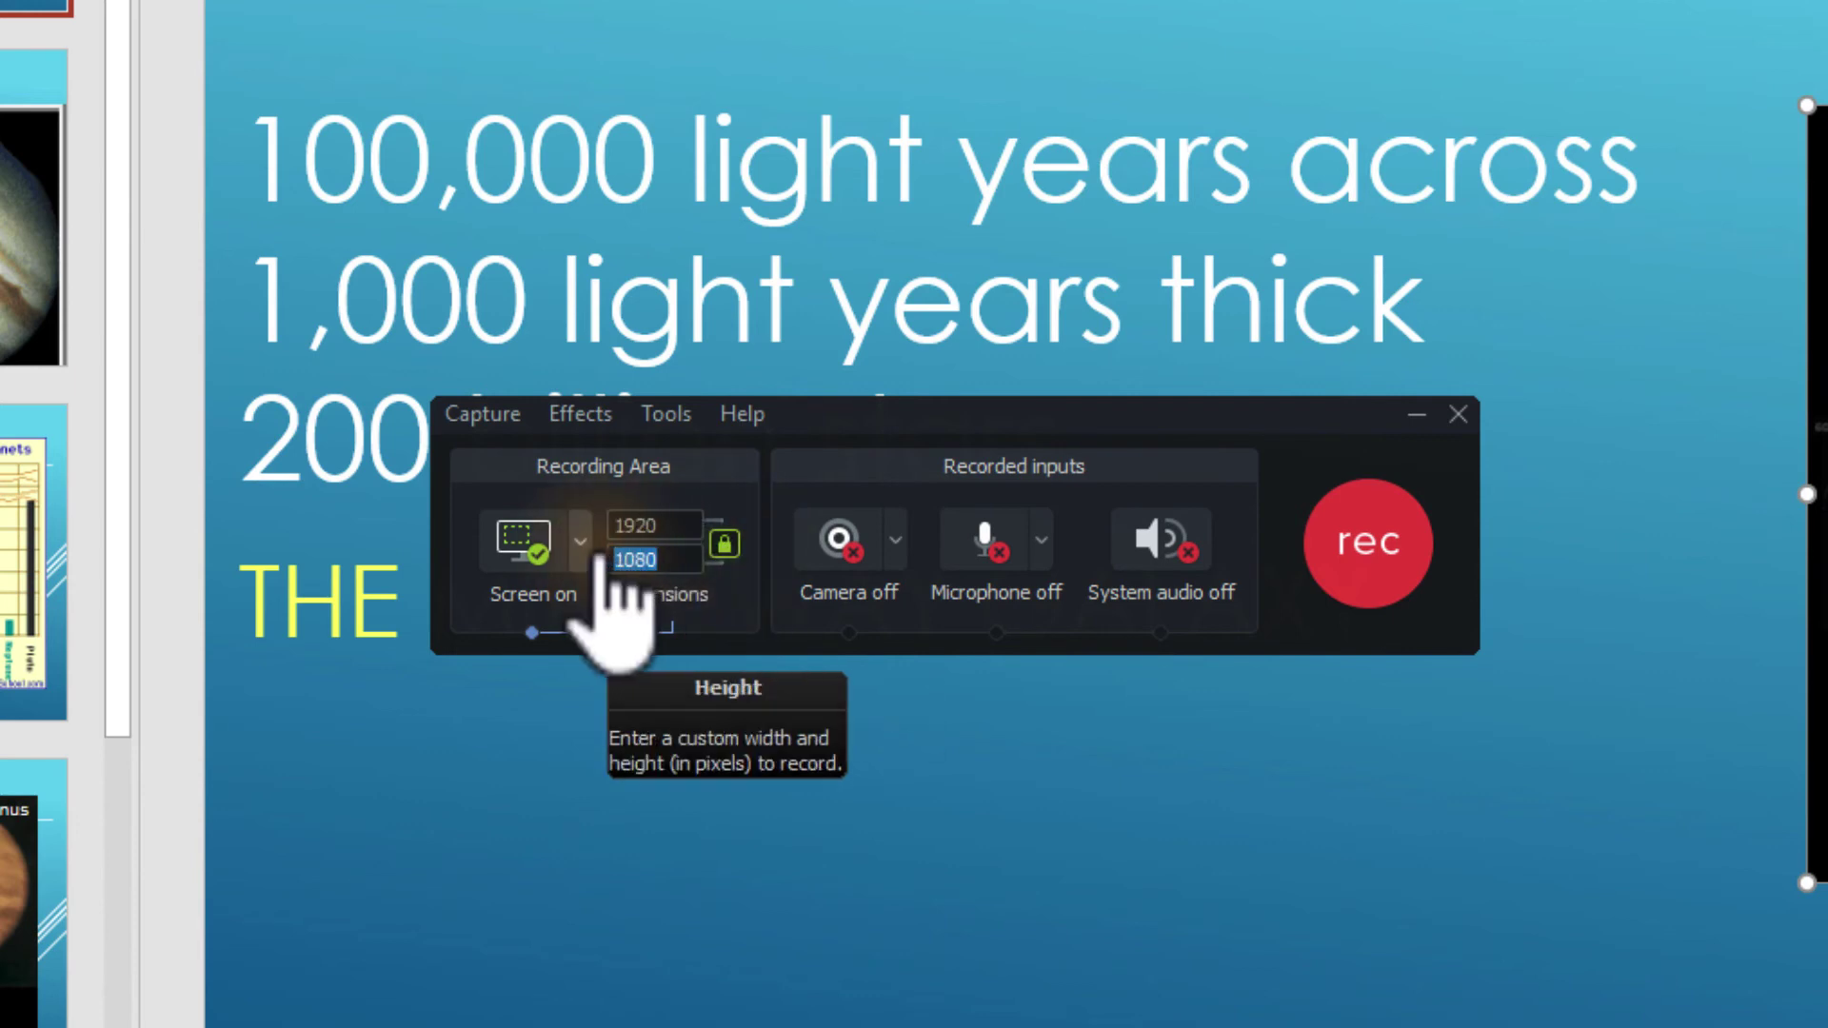
pyautogui.click(653, 526)
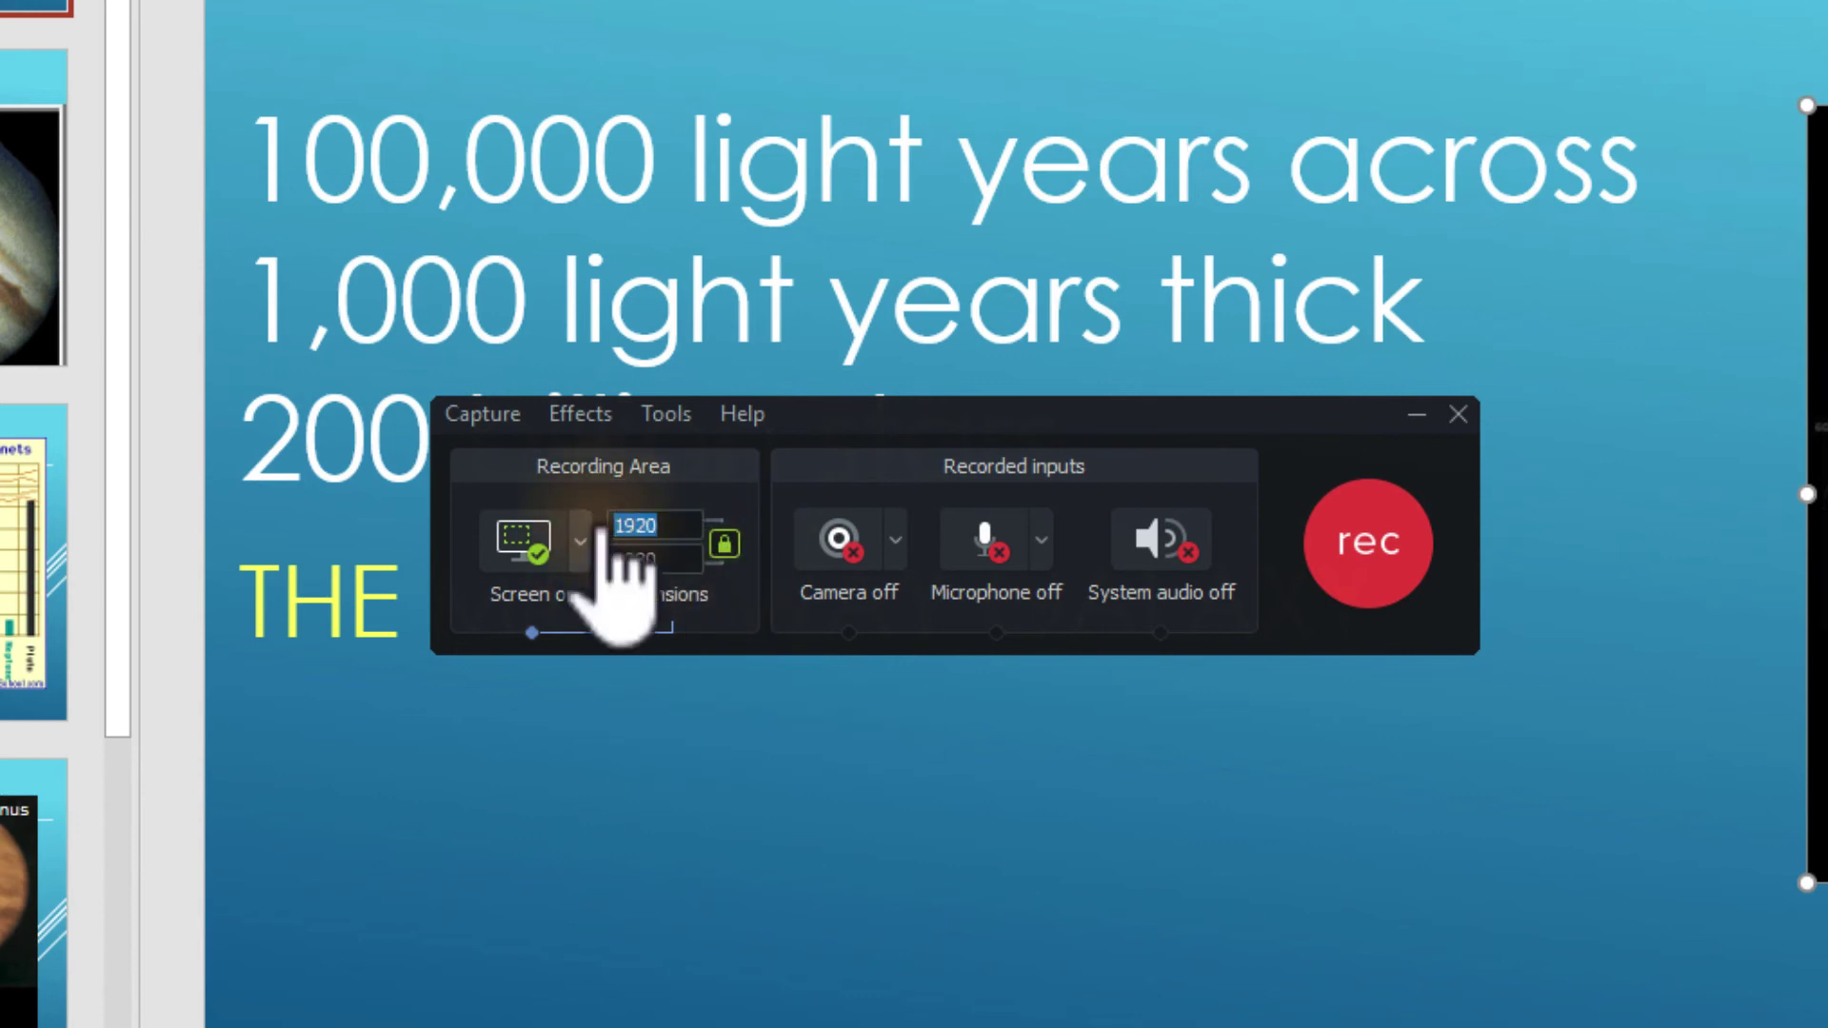
pyautogui.write('1600')
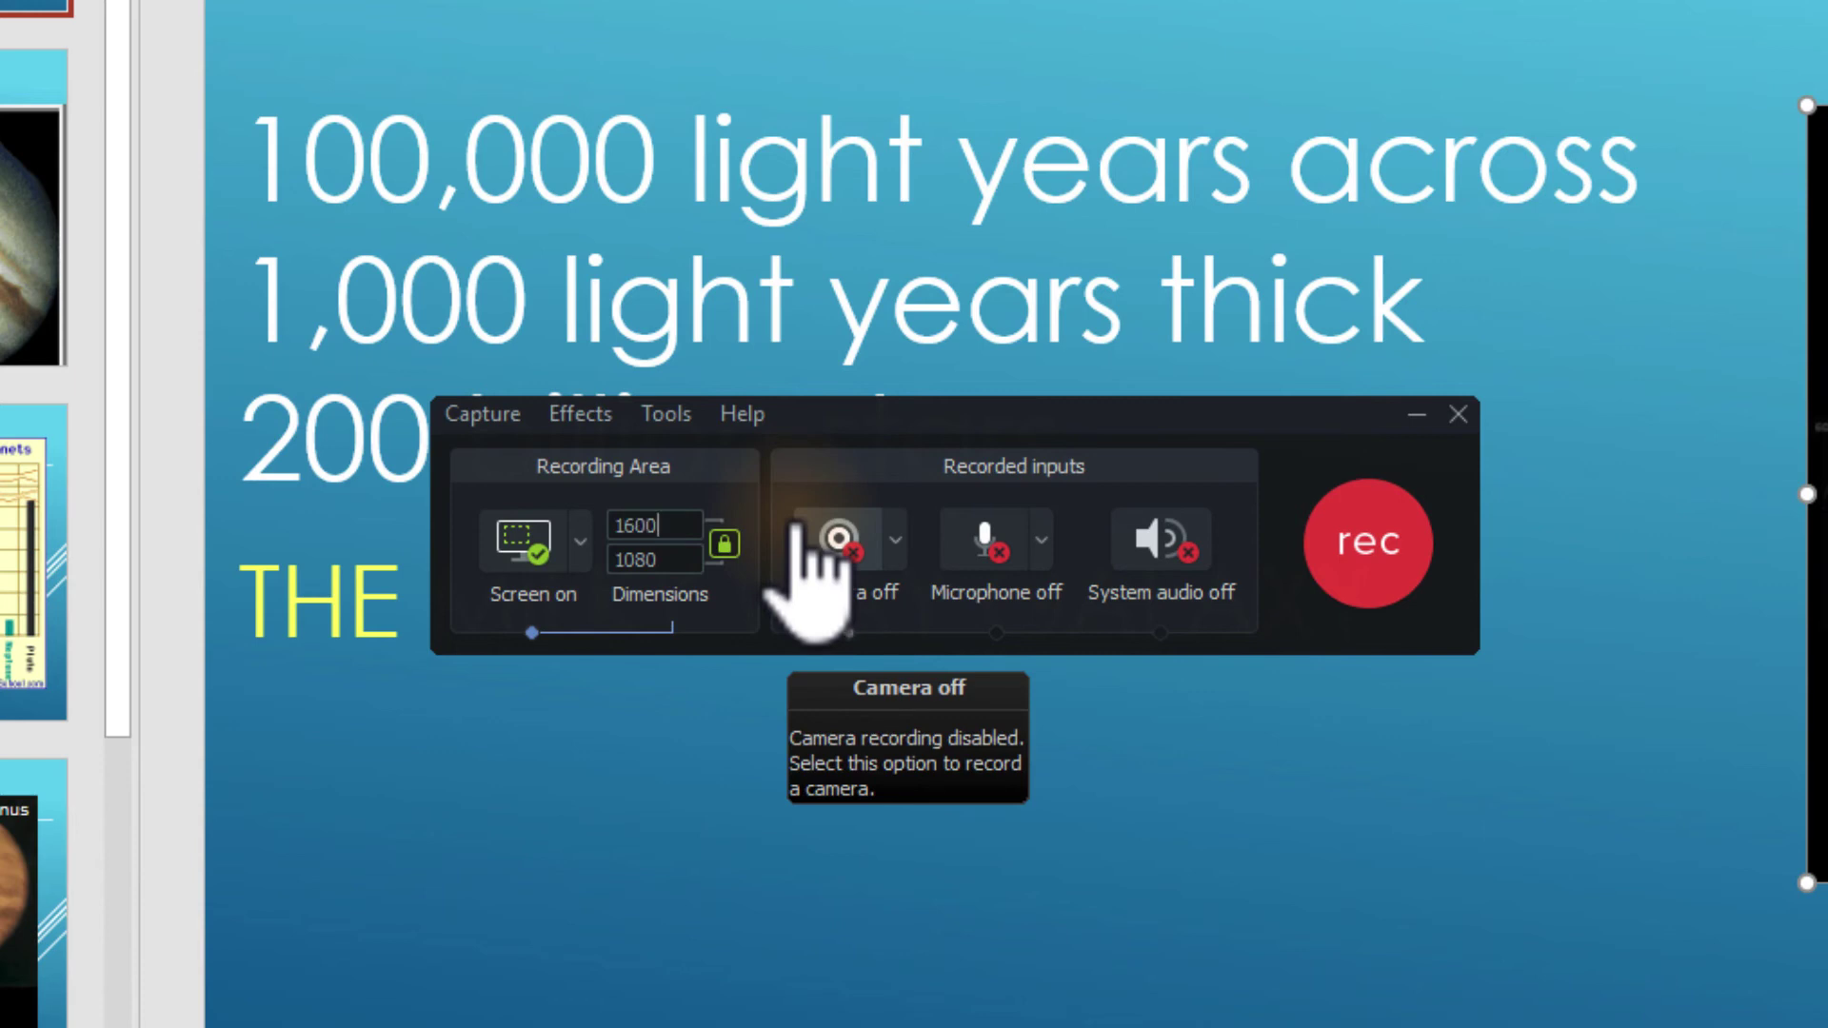
pyautogui.press('Return')
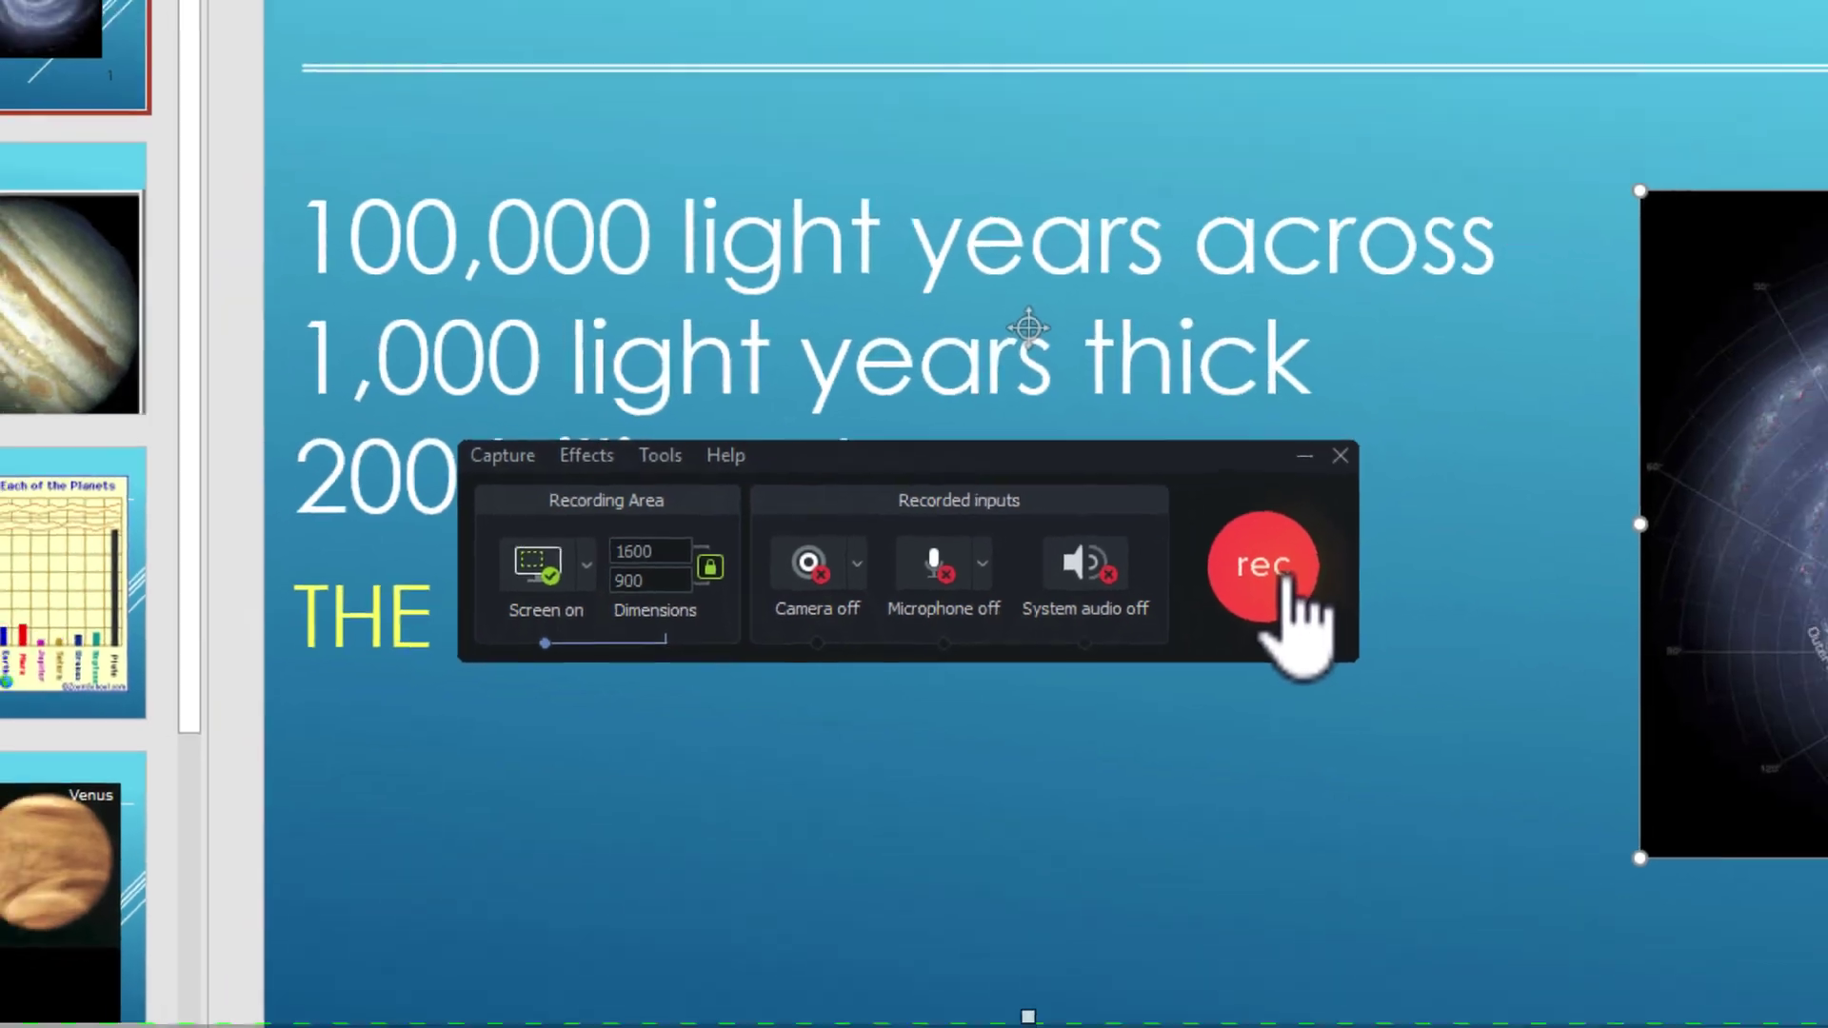
# Start recording, minimize PowerPoint, and move and enlarge the 3D Builder window to fill the capture area.
pyautogui.click(1281, 576)
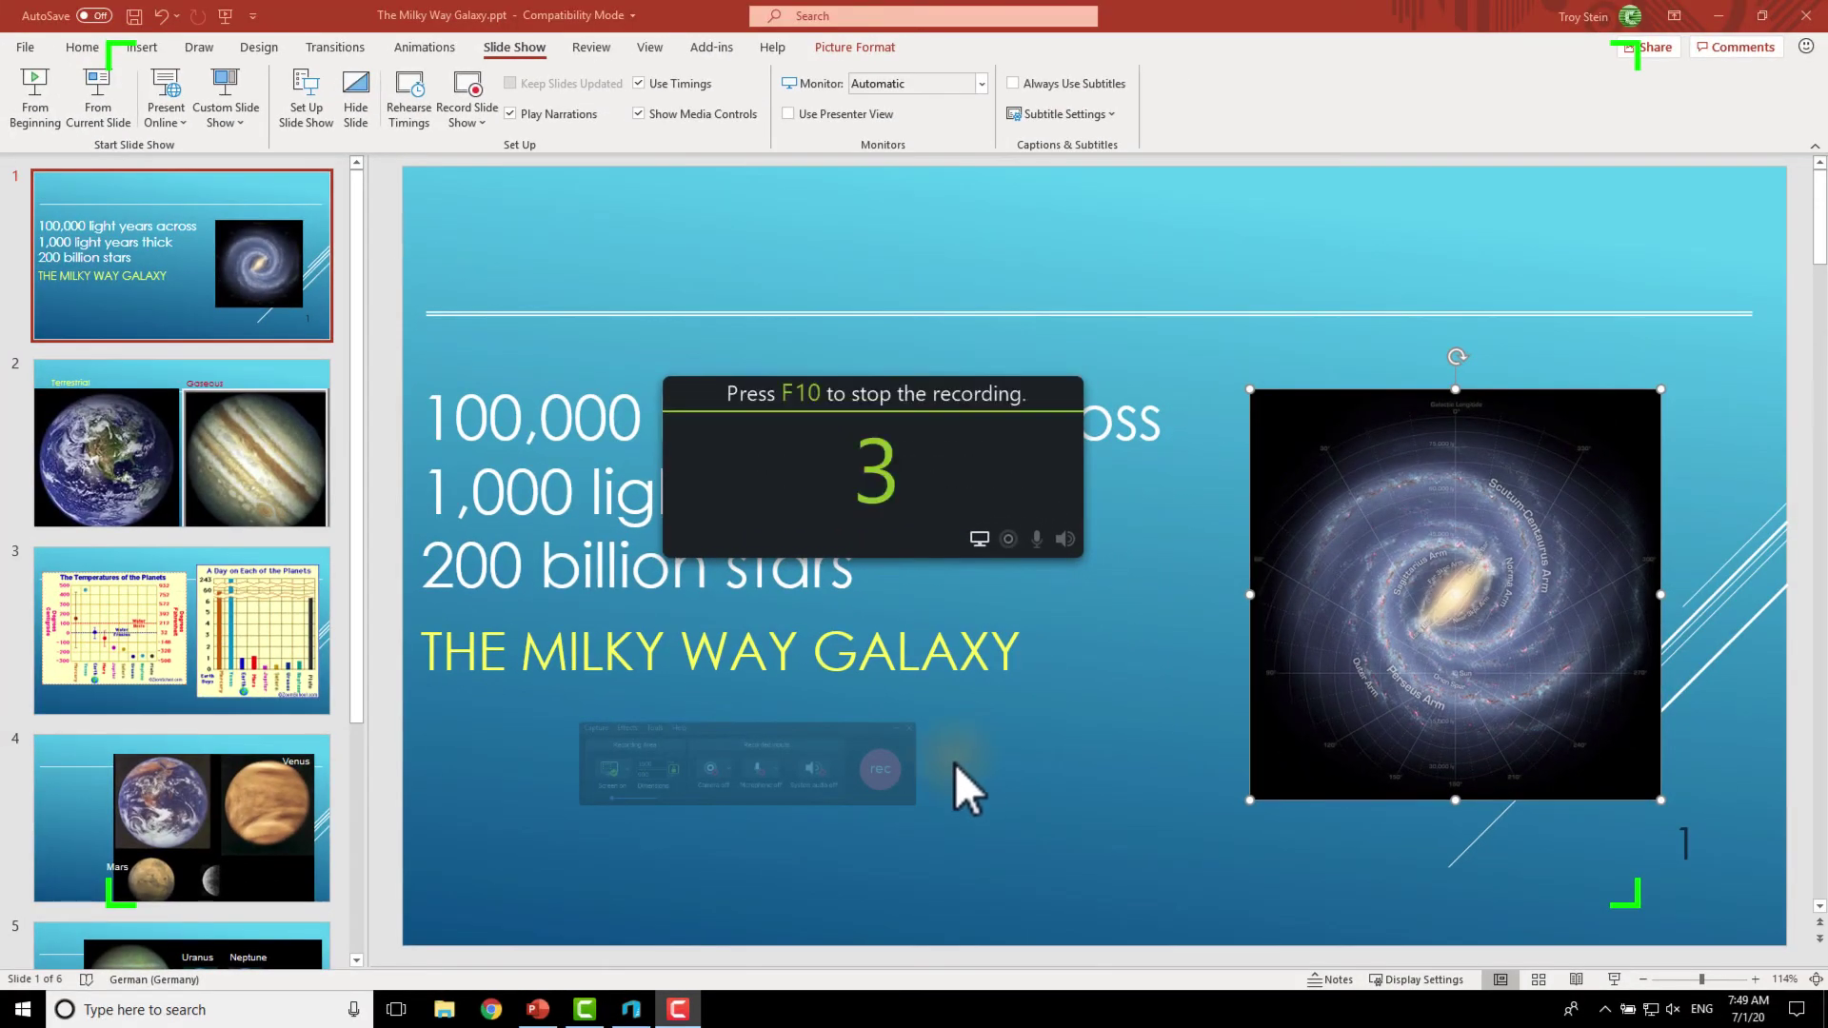
pyautogui.click(1719, 15)
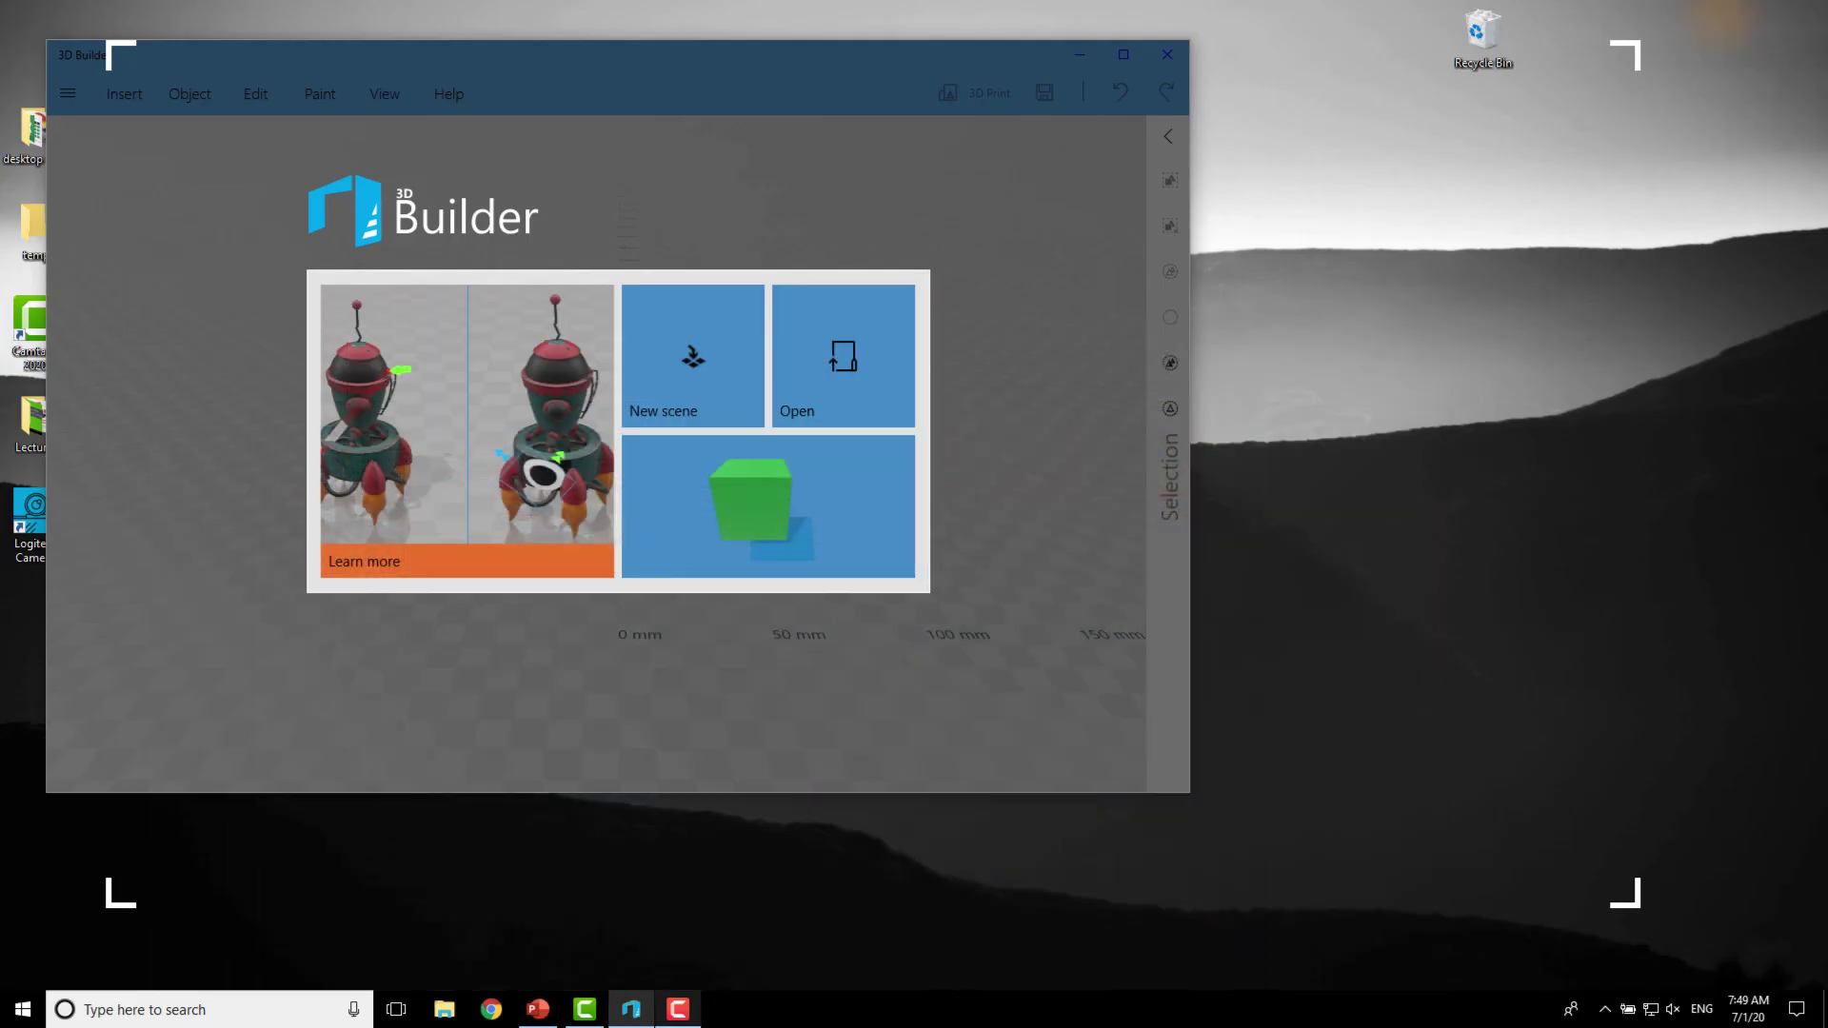
pyautogui.moveTo(580, 54); pyautogui.dragTo(644, 59)
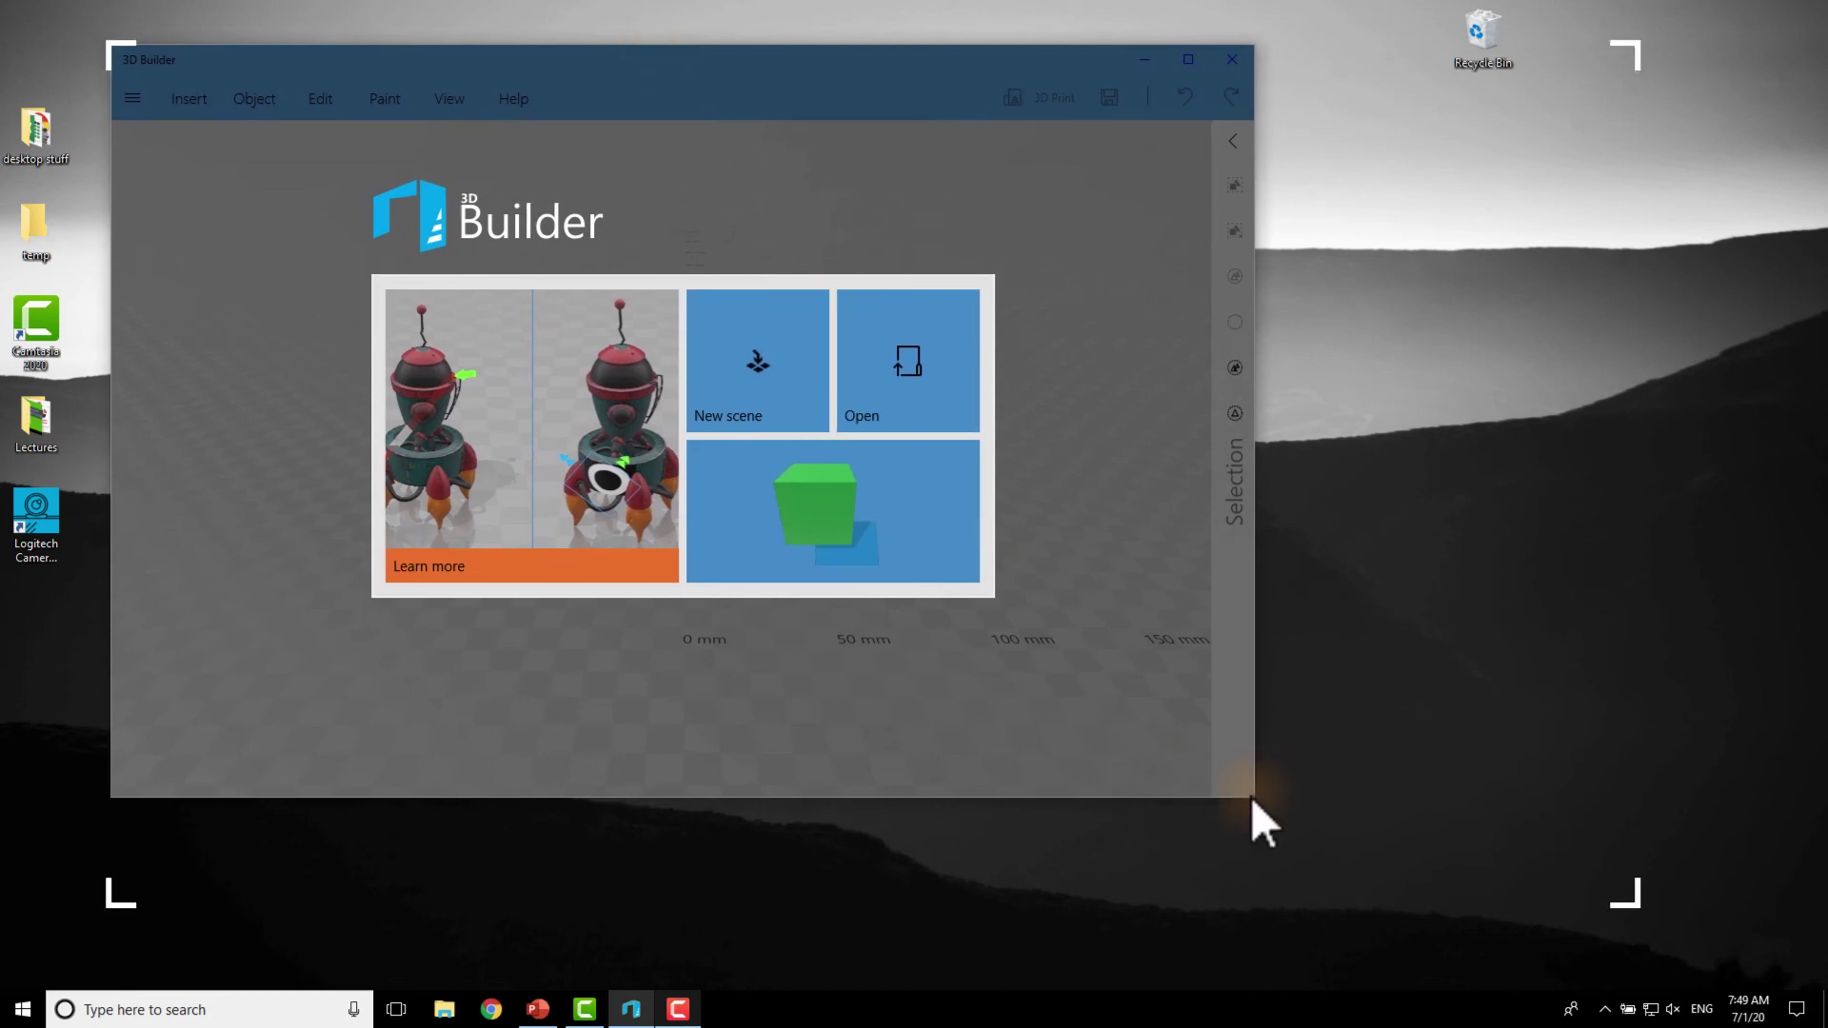
pyautogui.moveTo(1257, 800); pyautogui.dragTo(1635, 905)
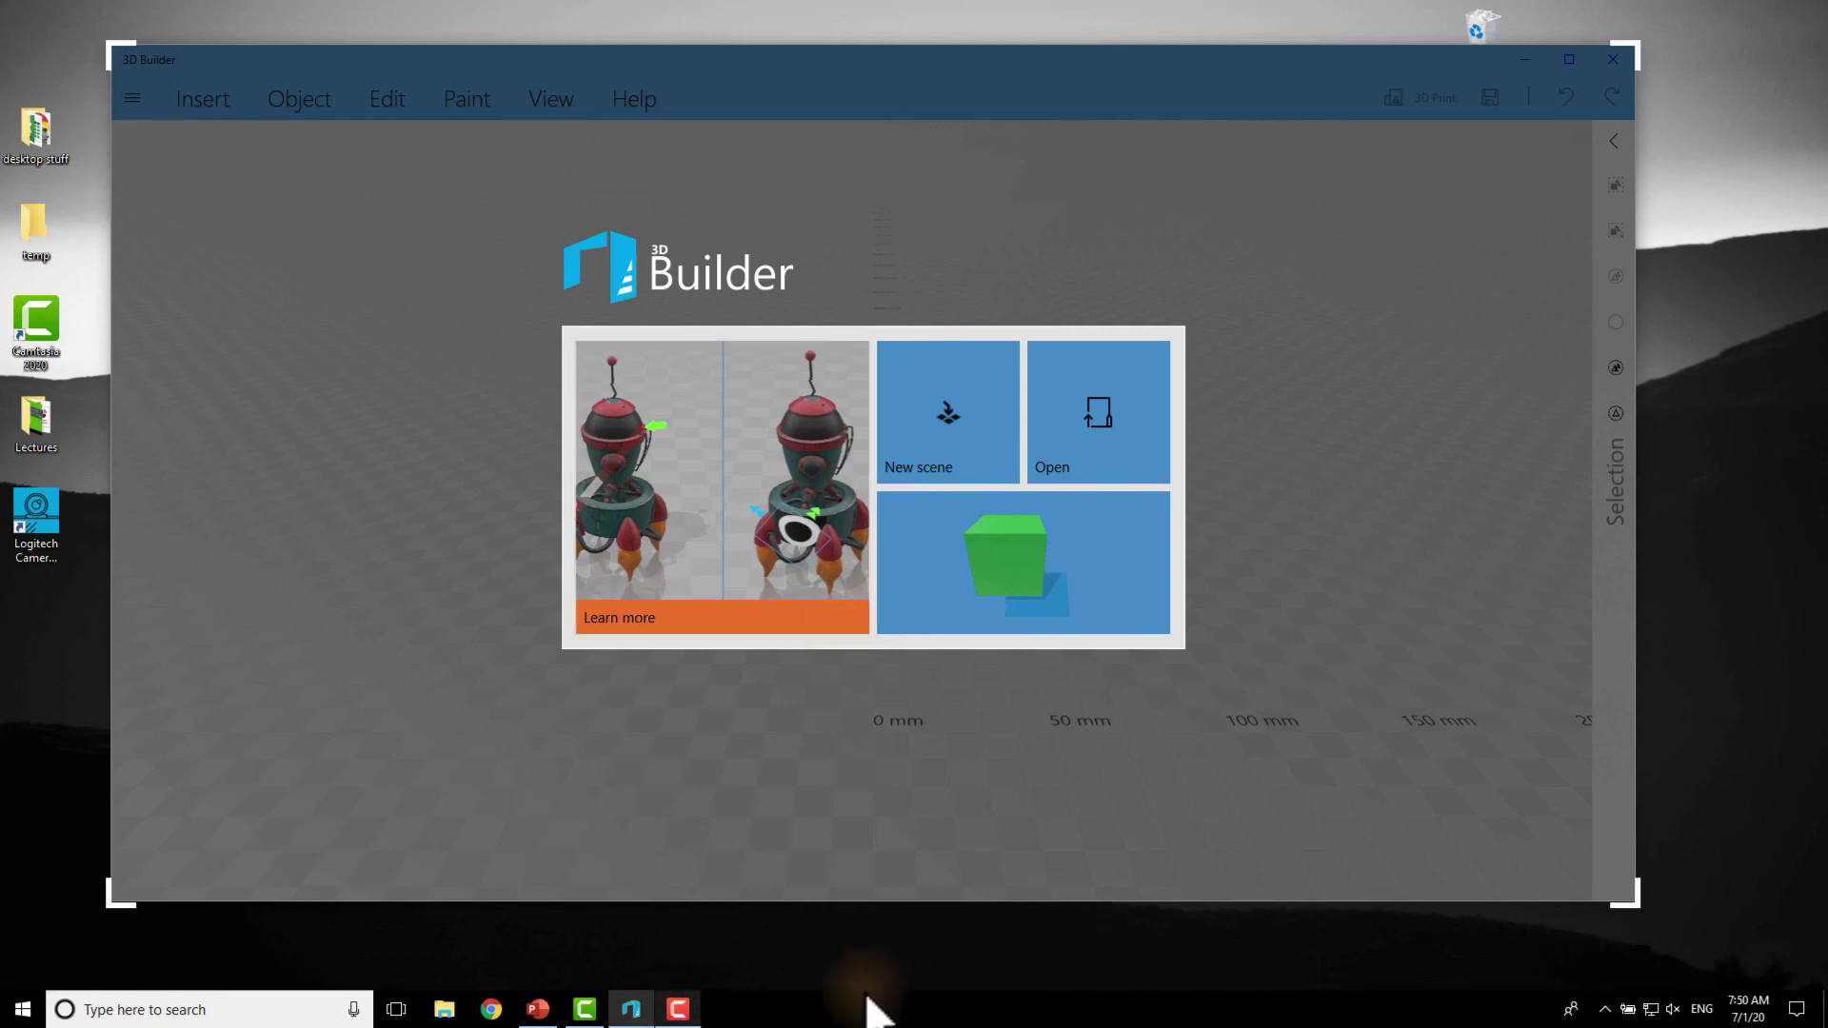
pyautogui.click(675, 1017)
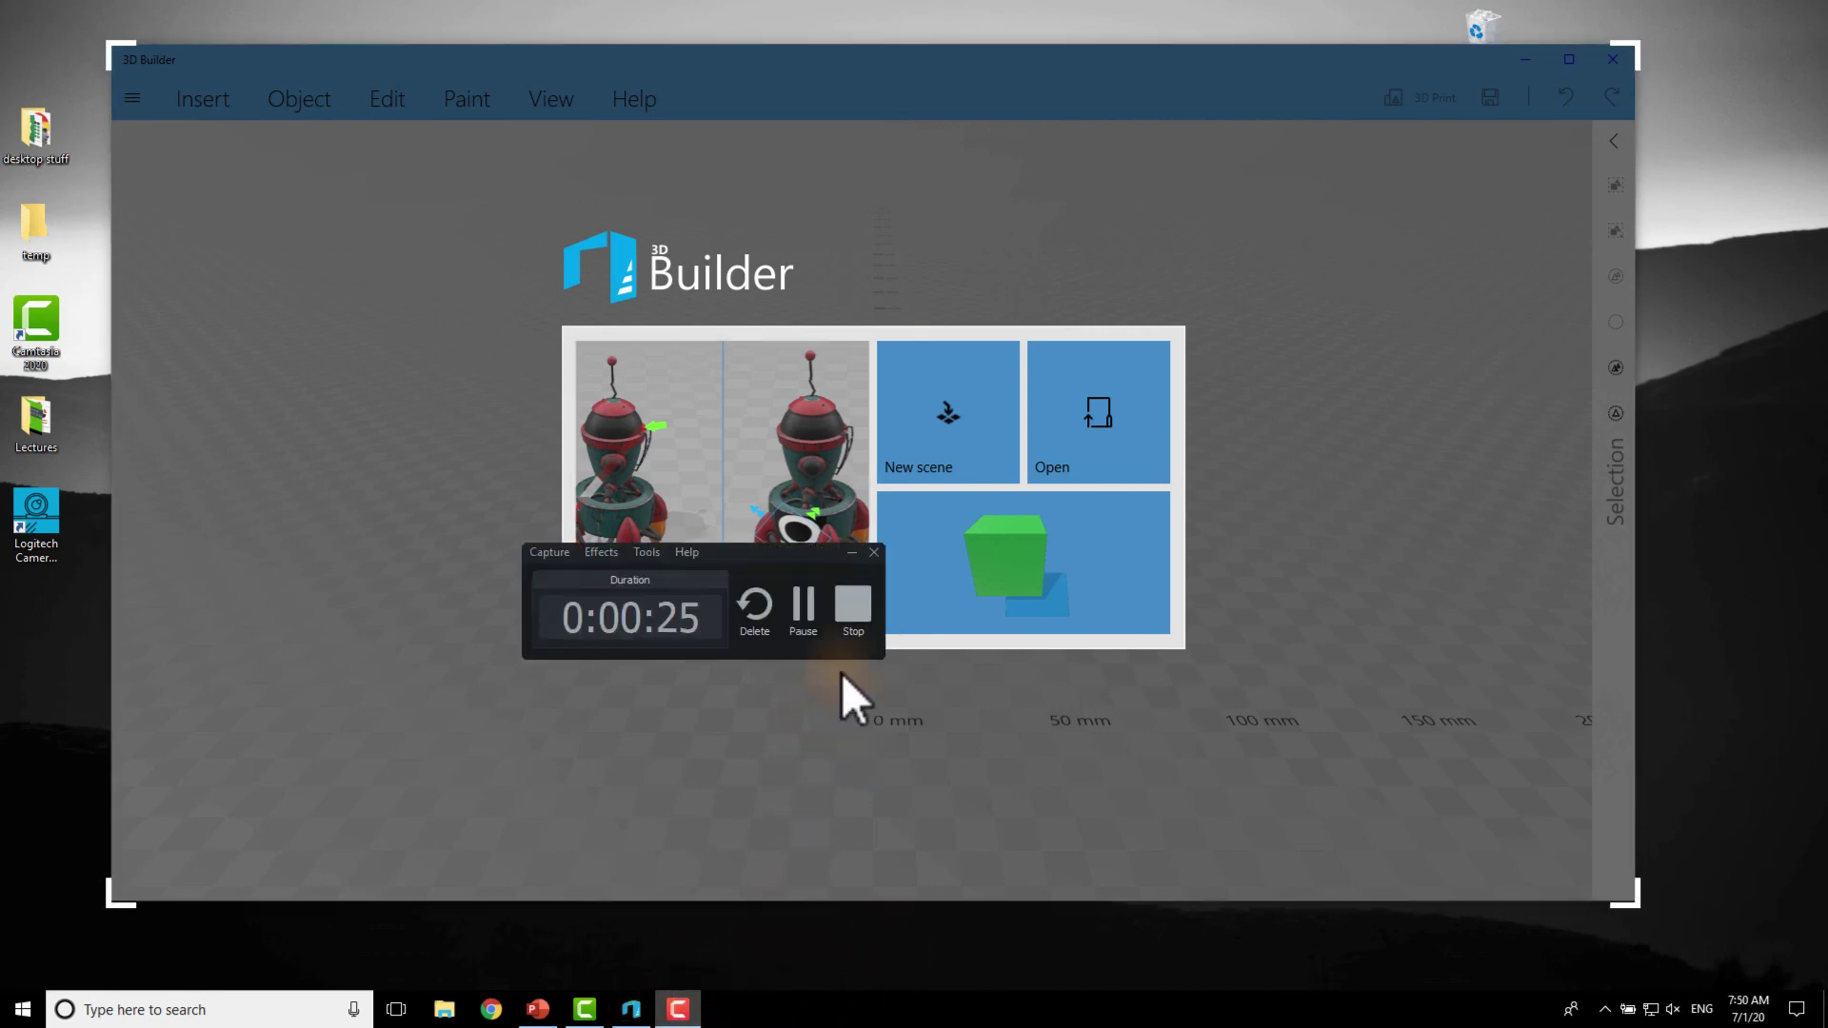
# Stop the recording, add the new clip to Track 1, and trim its start to 00:01:26;04.
pyautogui.click(850, 608)
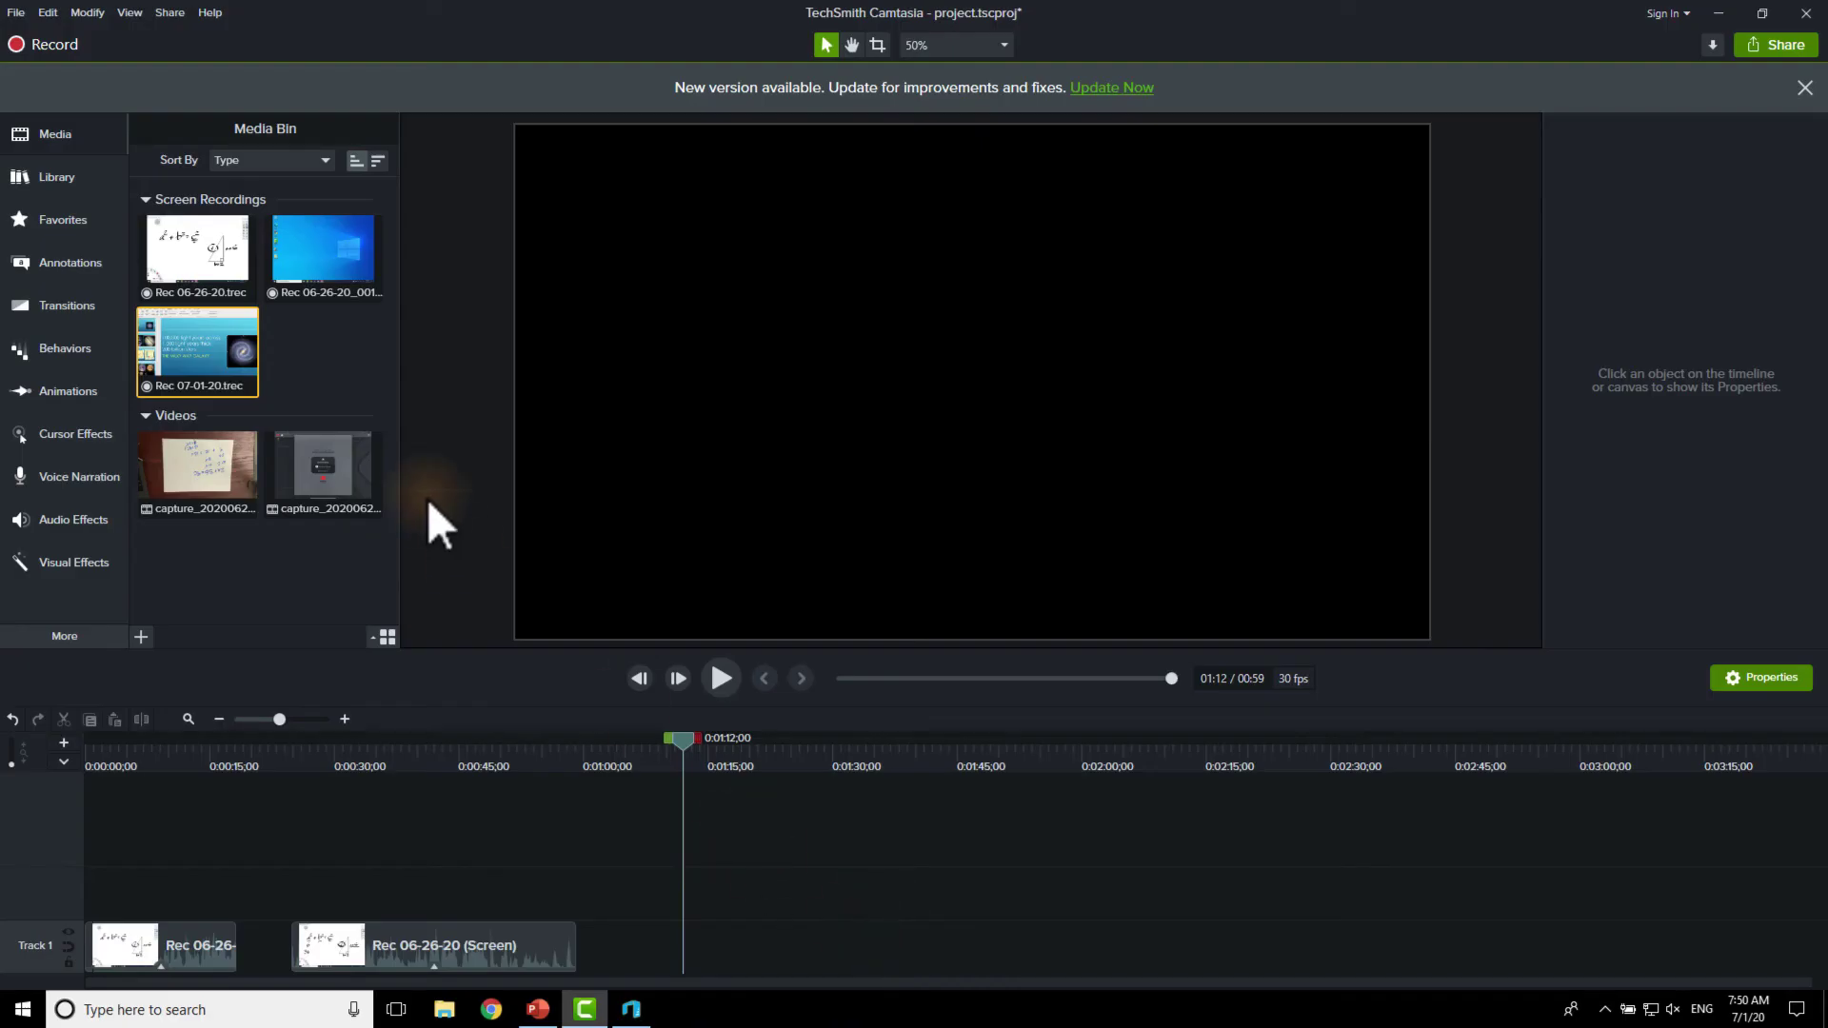
pyautogui.moveTo(186, 347); pyautogui.dragTo(699, 935)
pyautogui.moveTo(707, 751); pyautogui.dragTo(801, 778)
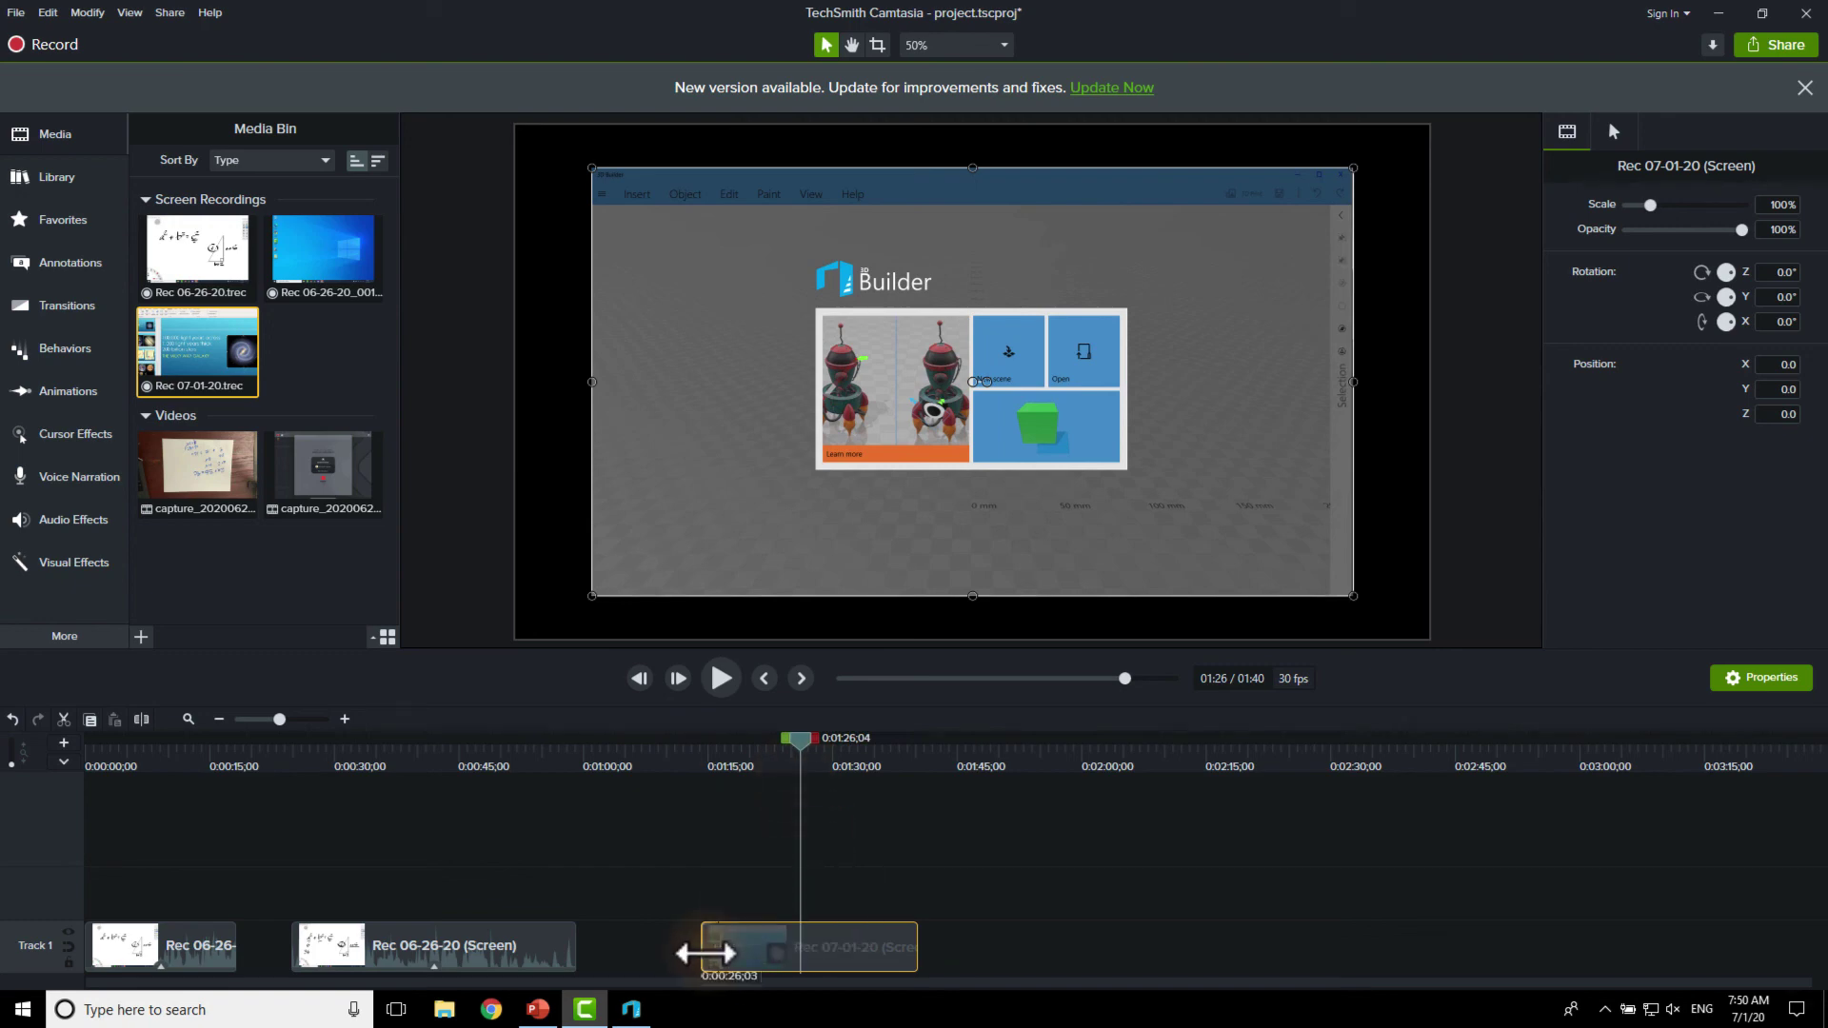
pyautogui.moveTo(704, 948); pyautogui.dragTo(800, 948)
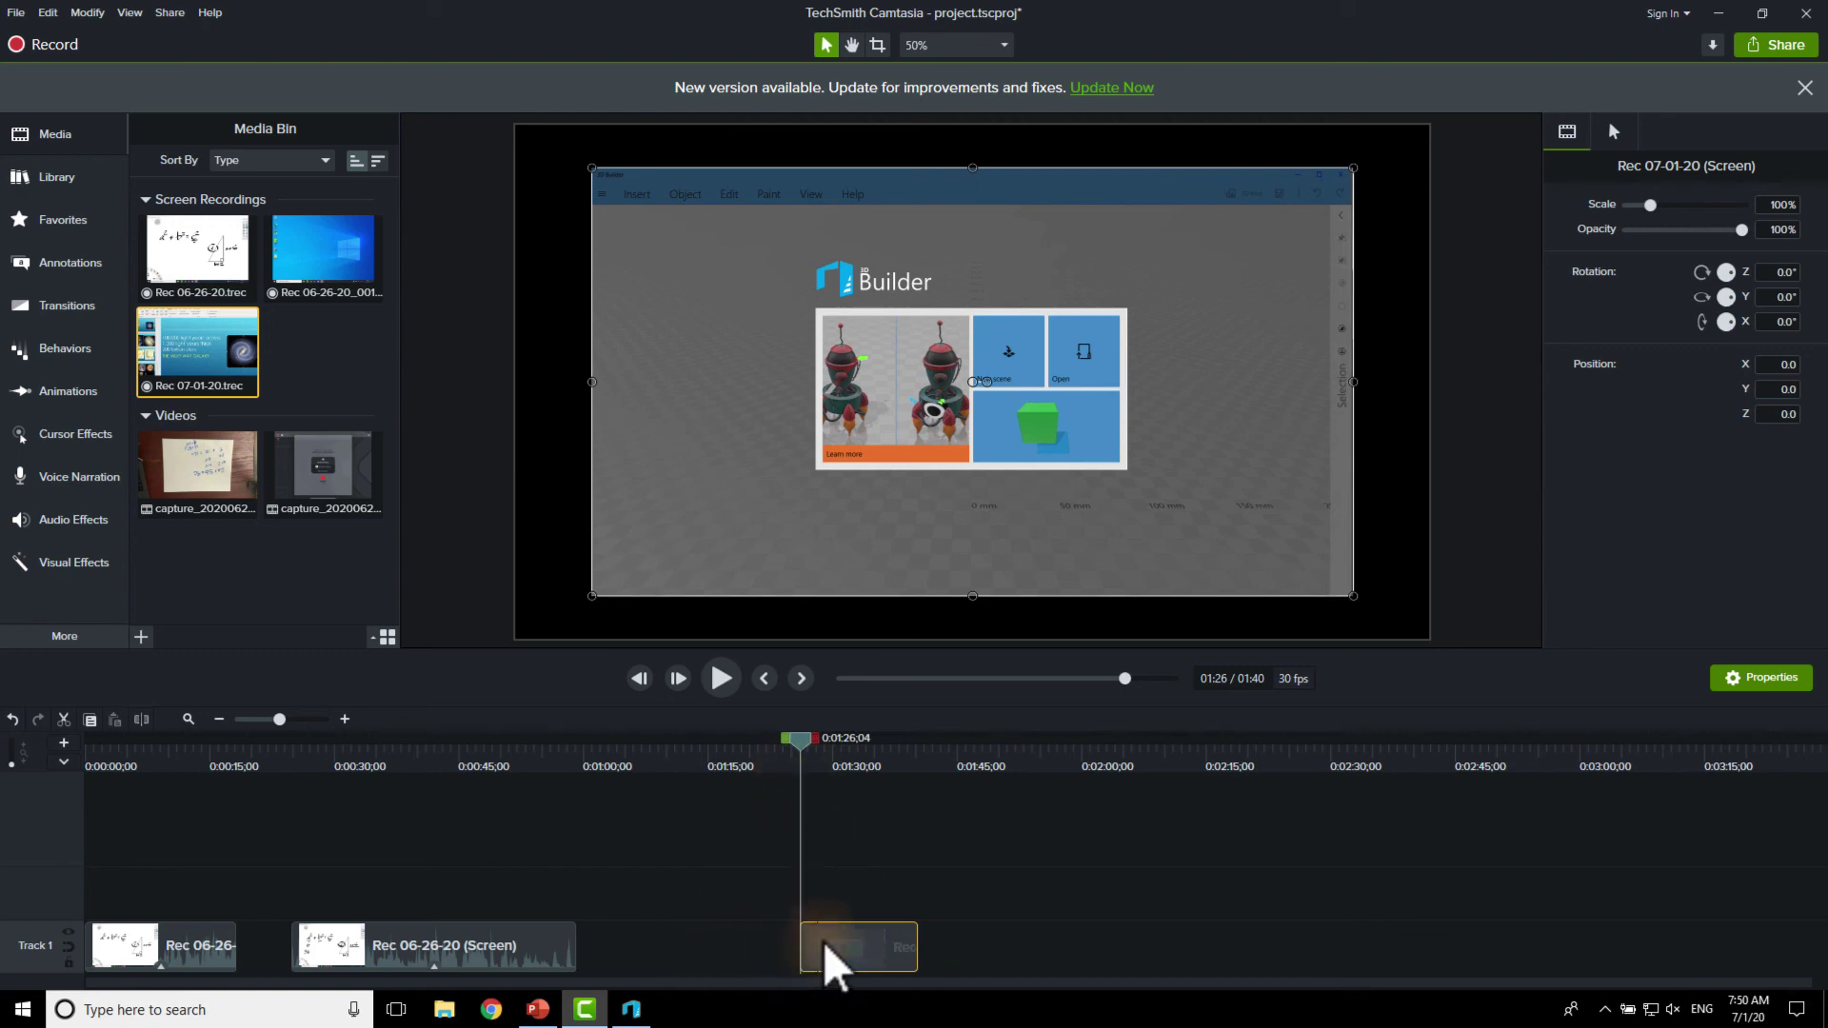
pyautogui.click(865, 767)
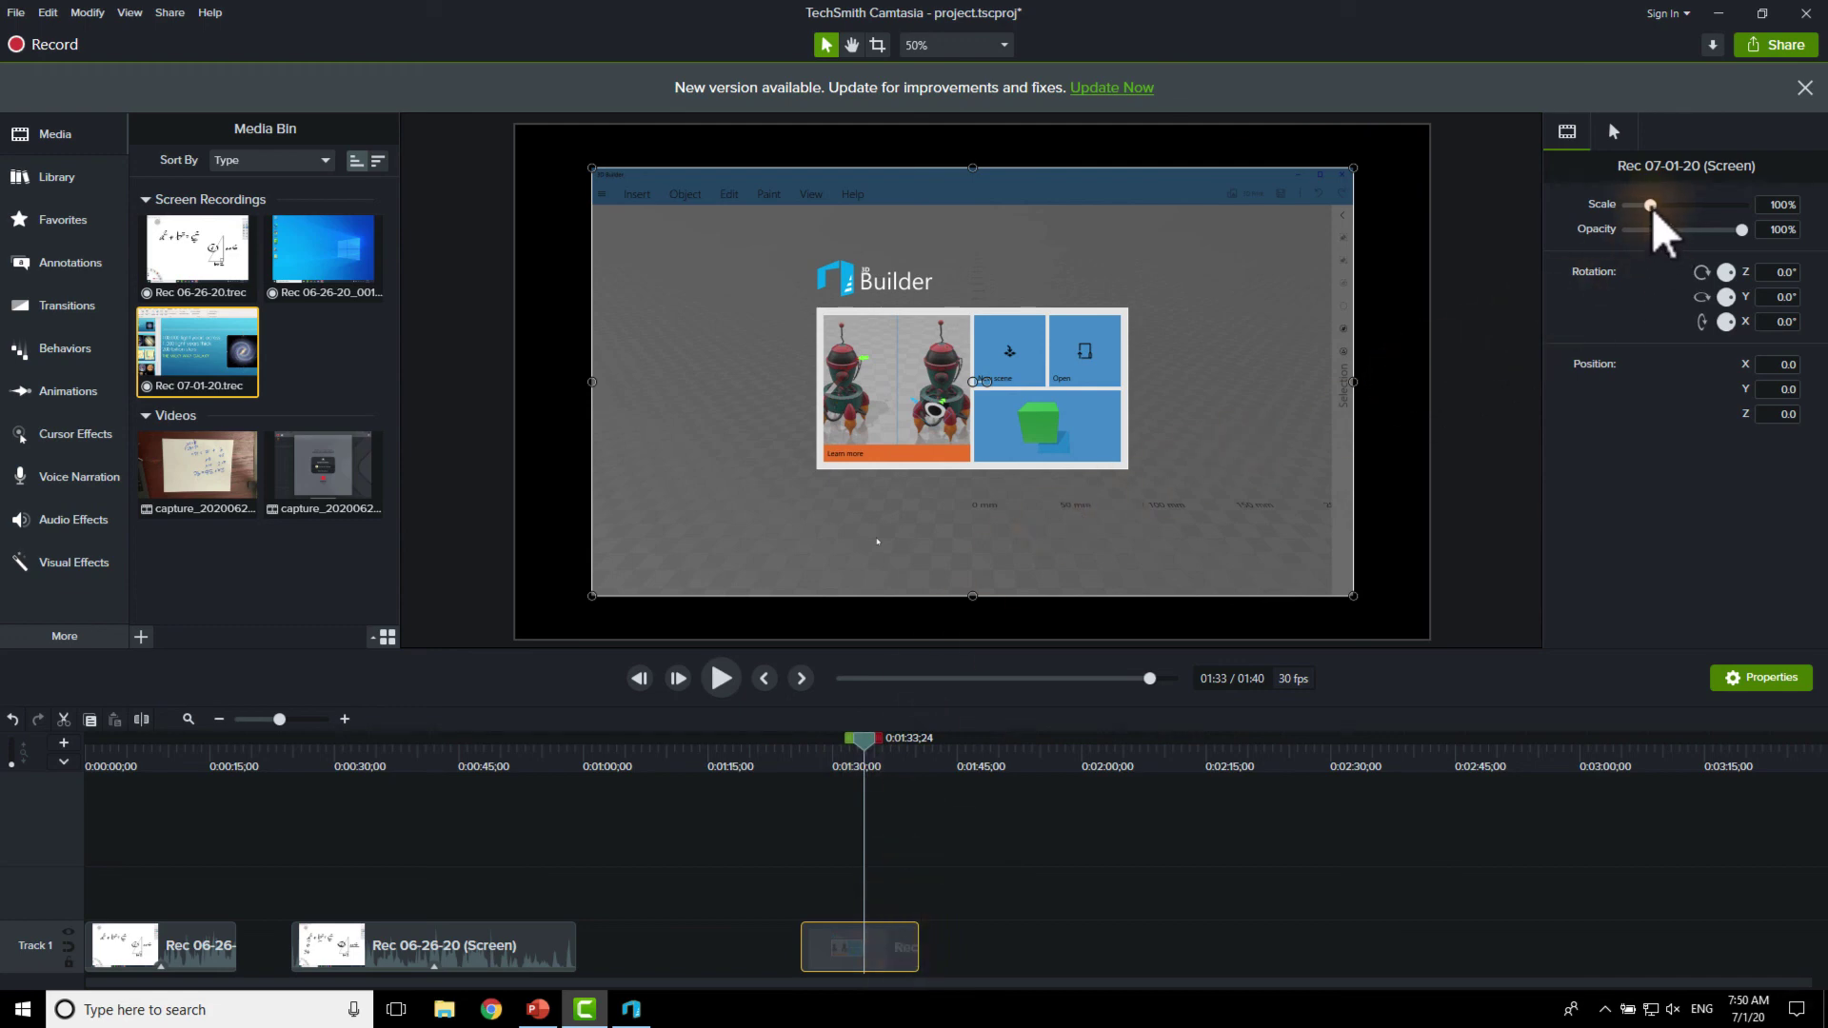
# Scale the clip to 120% so it fills the canvas, then preview 0:01:32 to 0:01:36.
pyautogui.moveTo(1652, 207); pyautogui.dragTo(1655, 208)
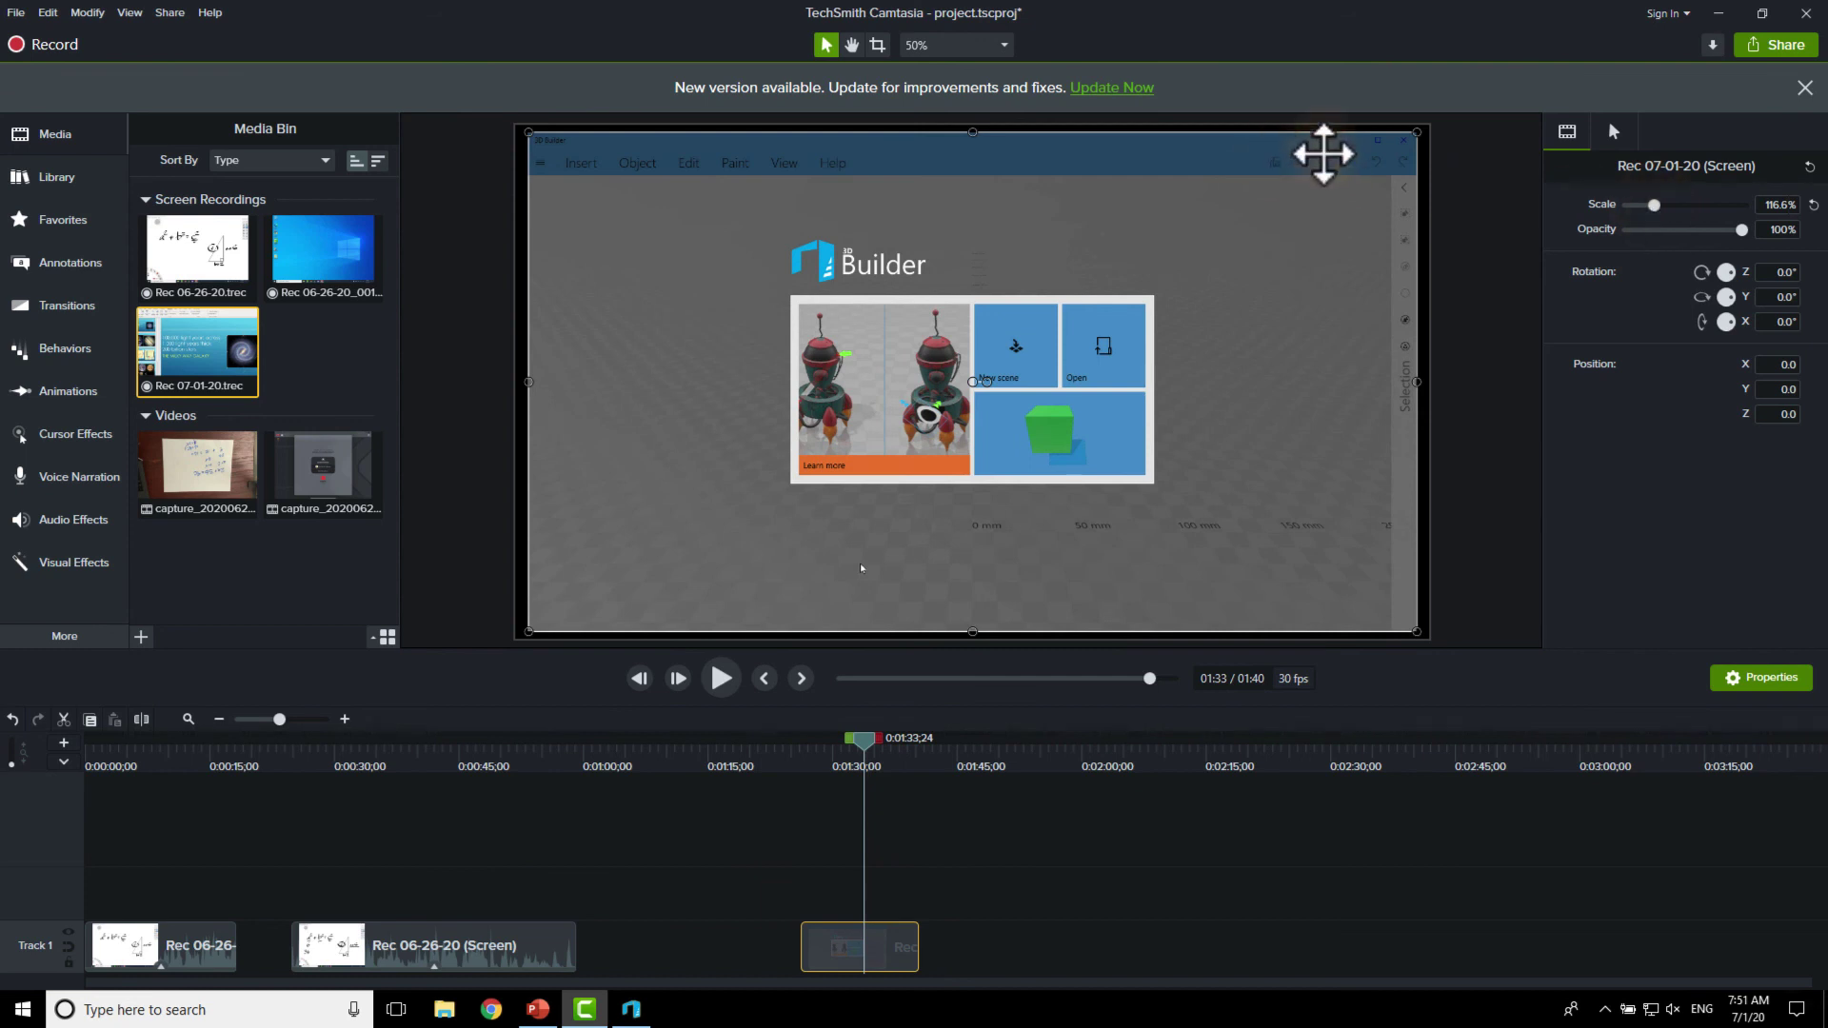
pyautogui.moveTo(1418, 134); pyautogui.dragTo(1420, 131)
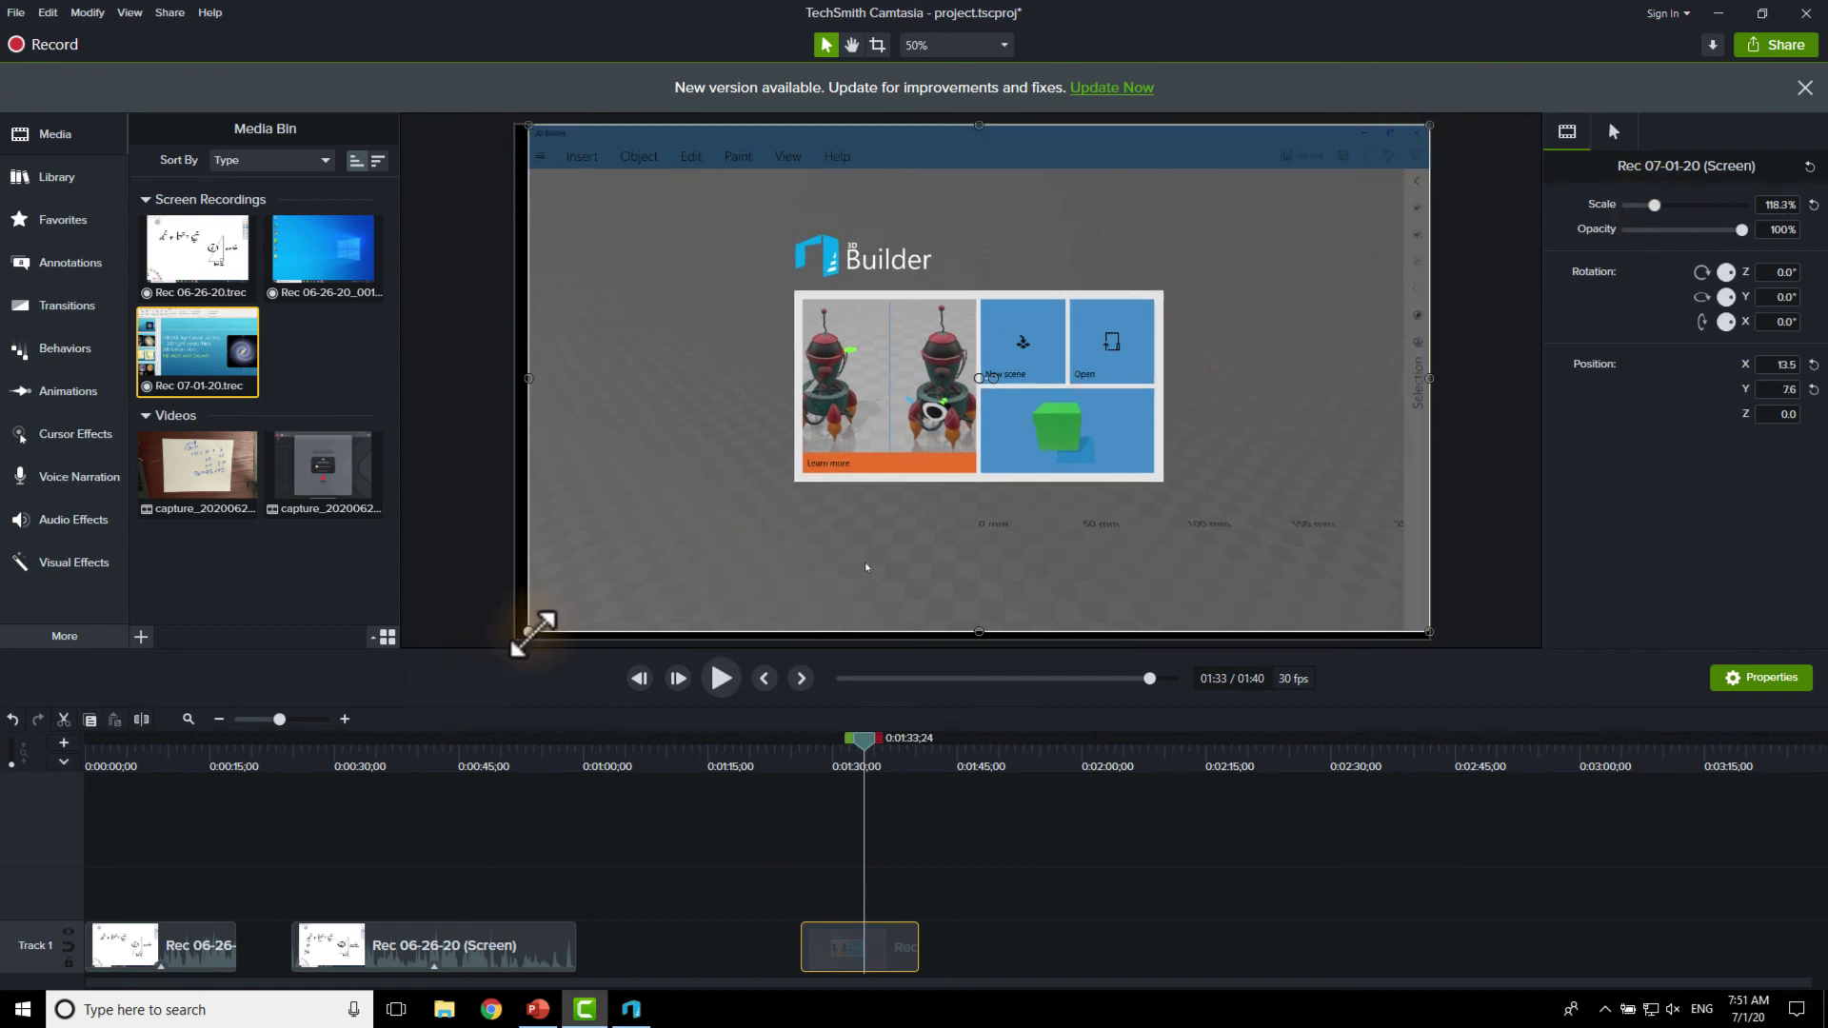
pyautogui.moveTo(528, 633); pyautogui.dragTo(524, 638)
pyautogui.click(852, 765)
pyautogui.moveTo(852, 765); pyautogui.dragTo(884, 757)
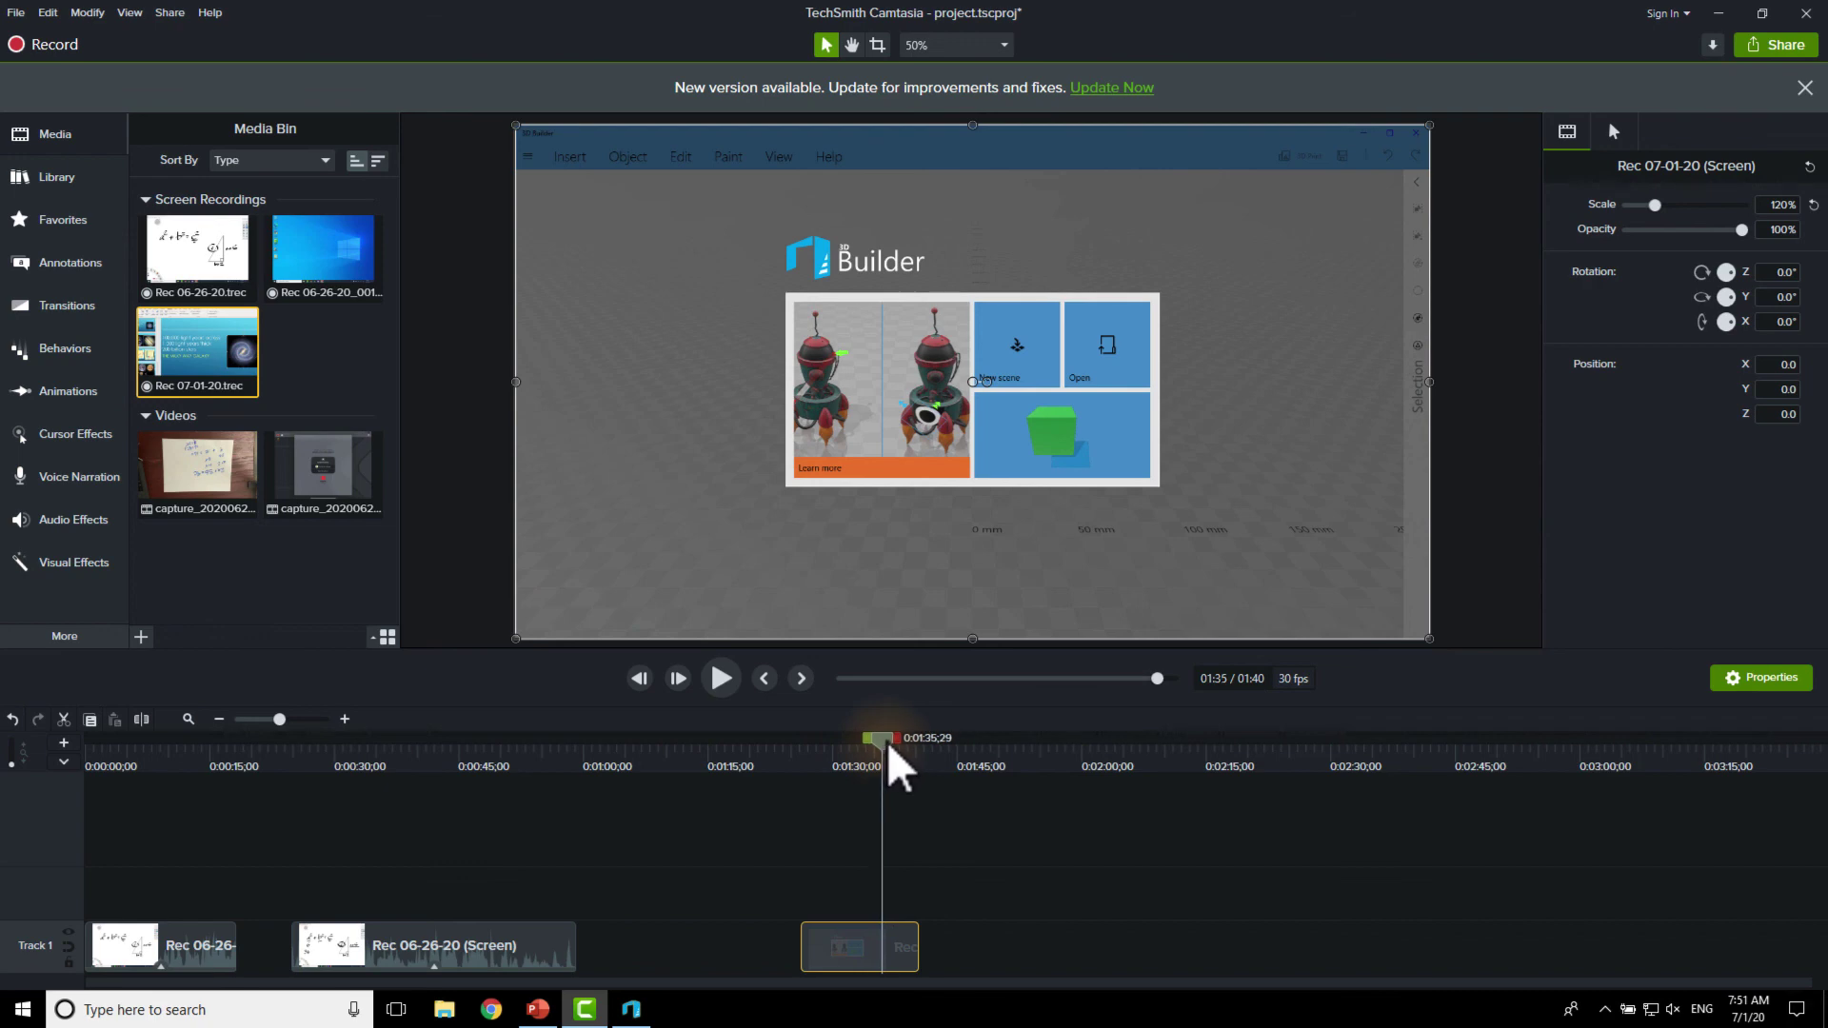
# Check the canvas size in Project Settings and close it without changes.
pyautogui.click(943, 52)
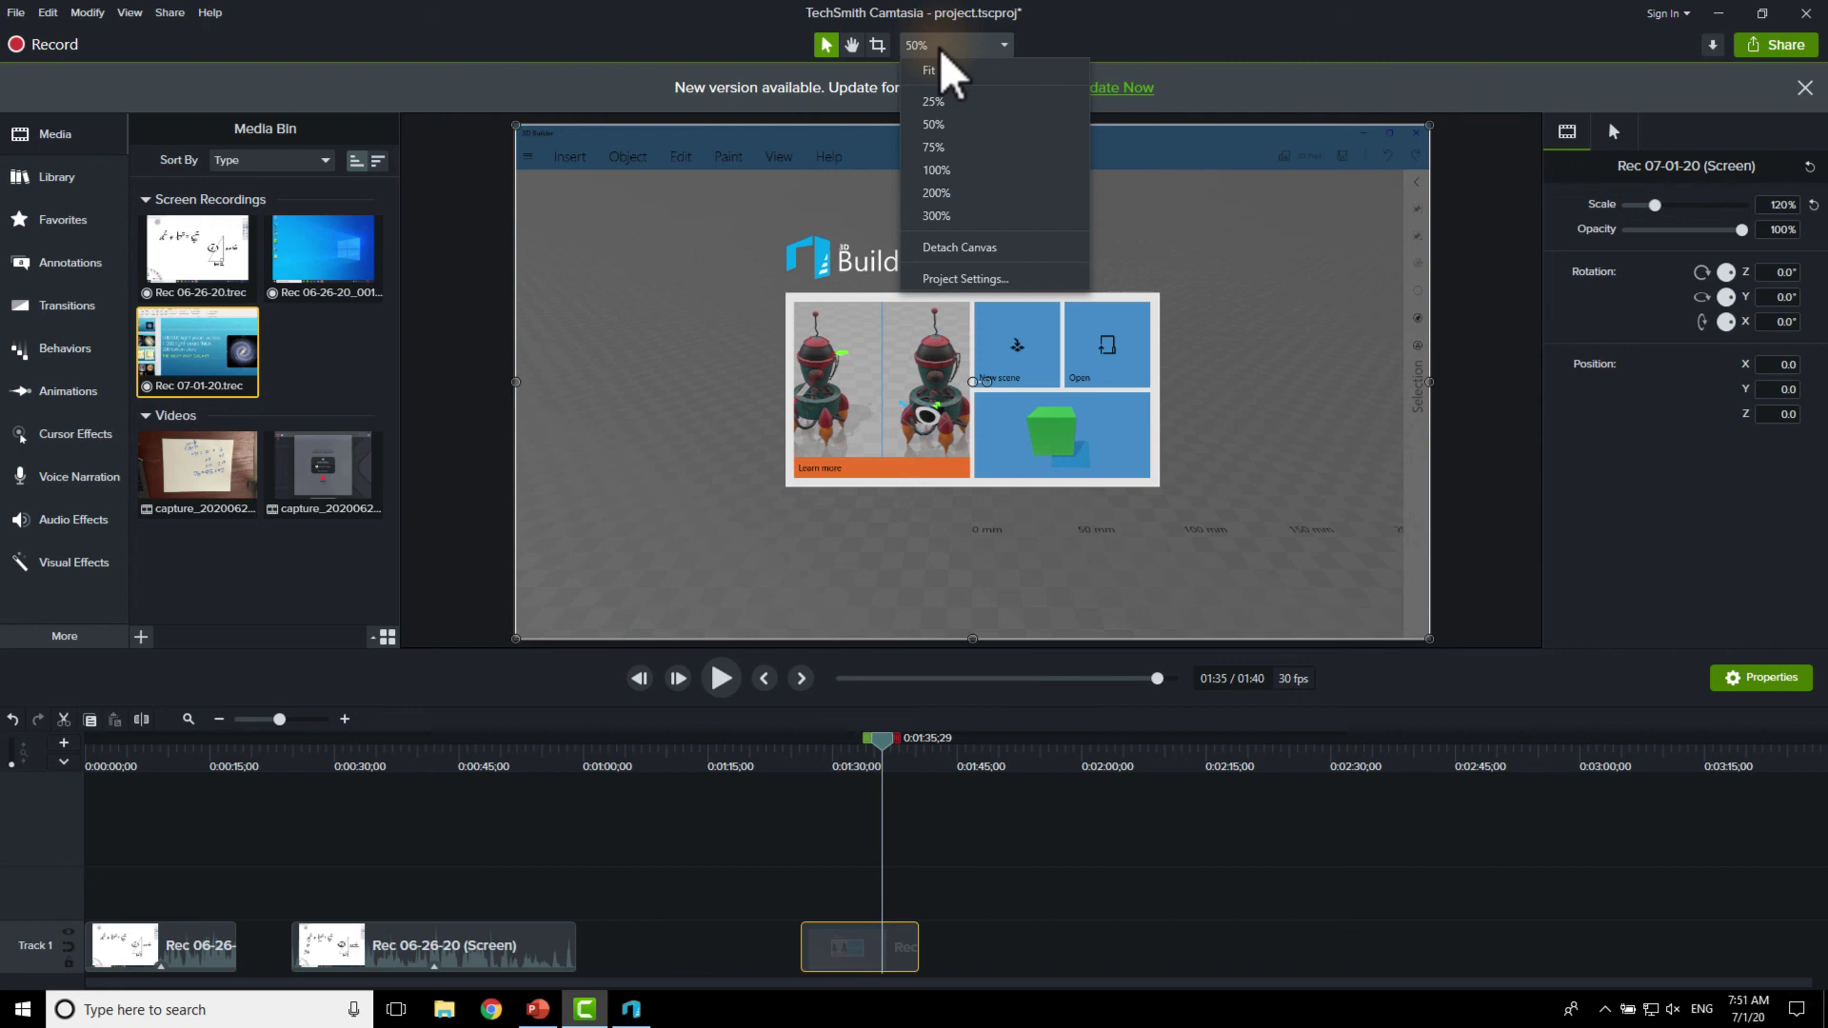
pyautogui.click(952, 284)
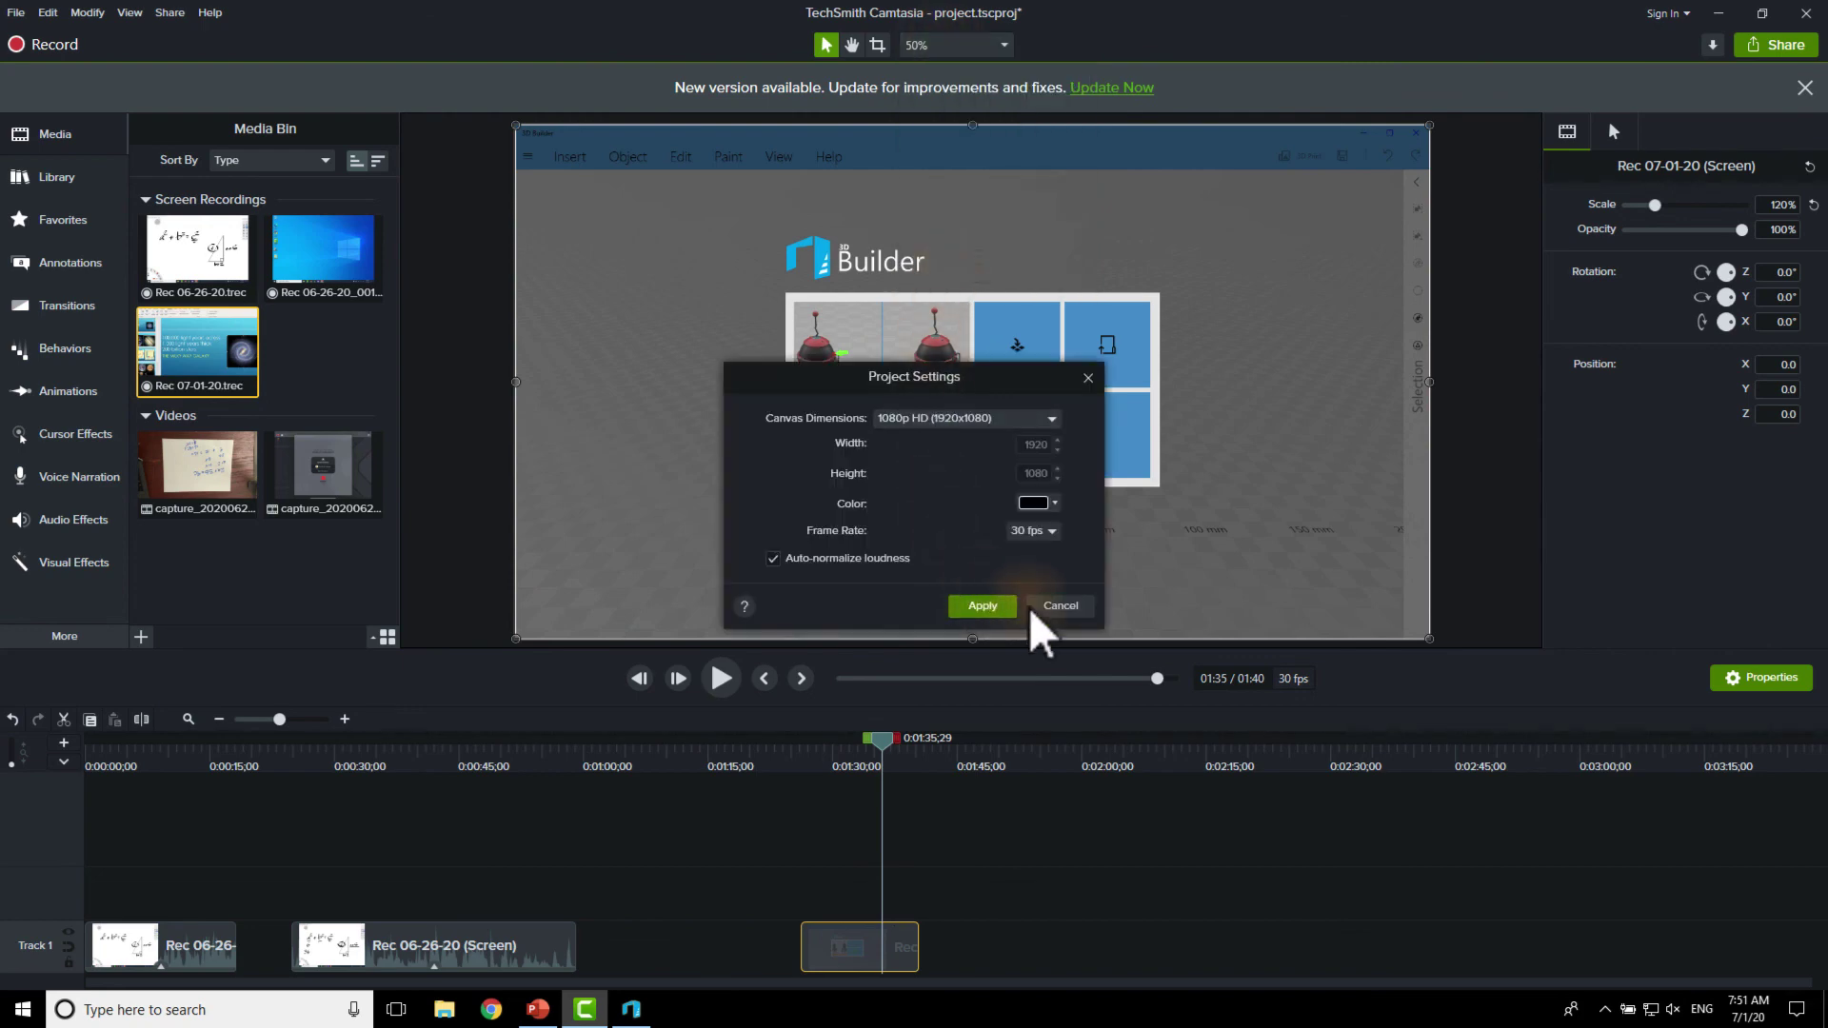
pyautogui.click(1060, 609)
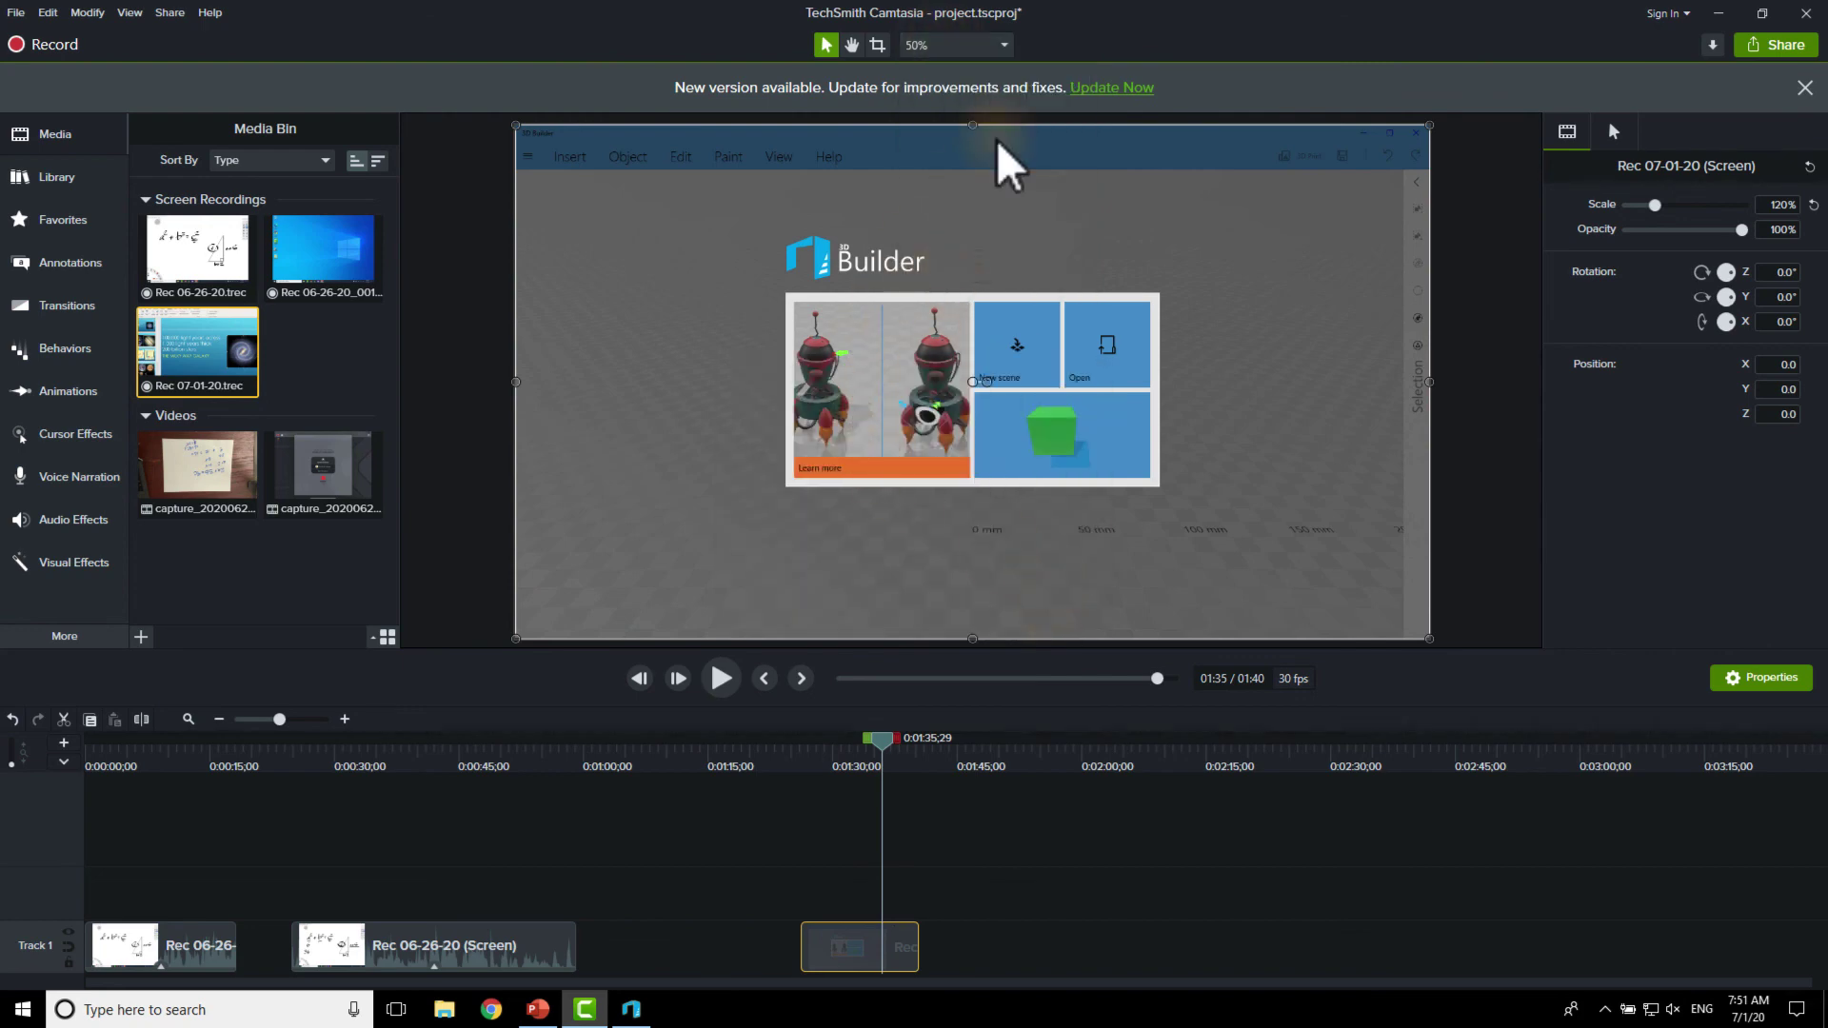
# Share to a local file using the MP4 only (up to 1080p) preset.
pyautogui.click(165, 17)
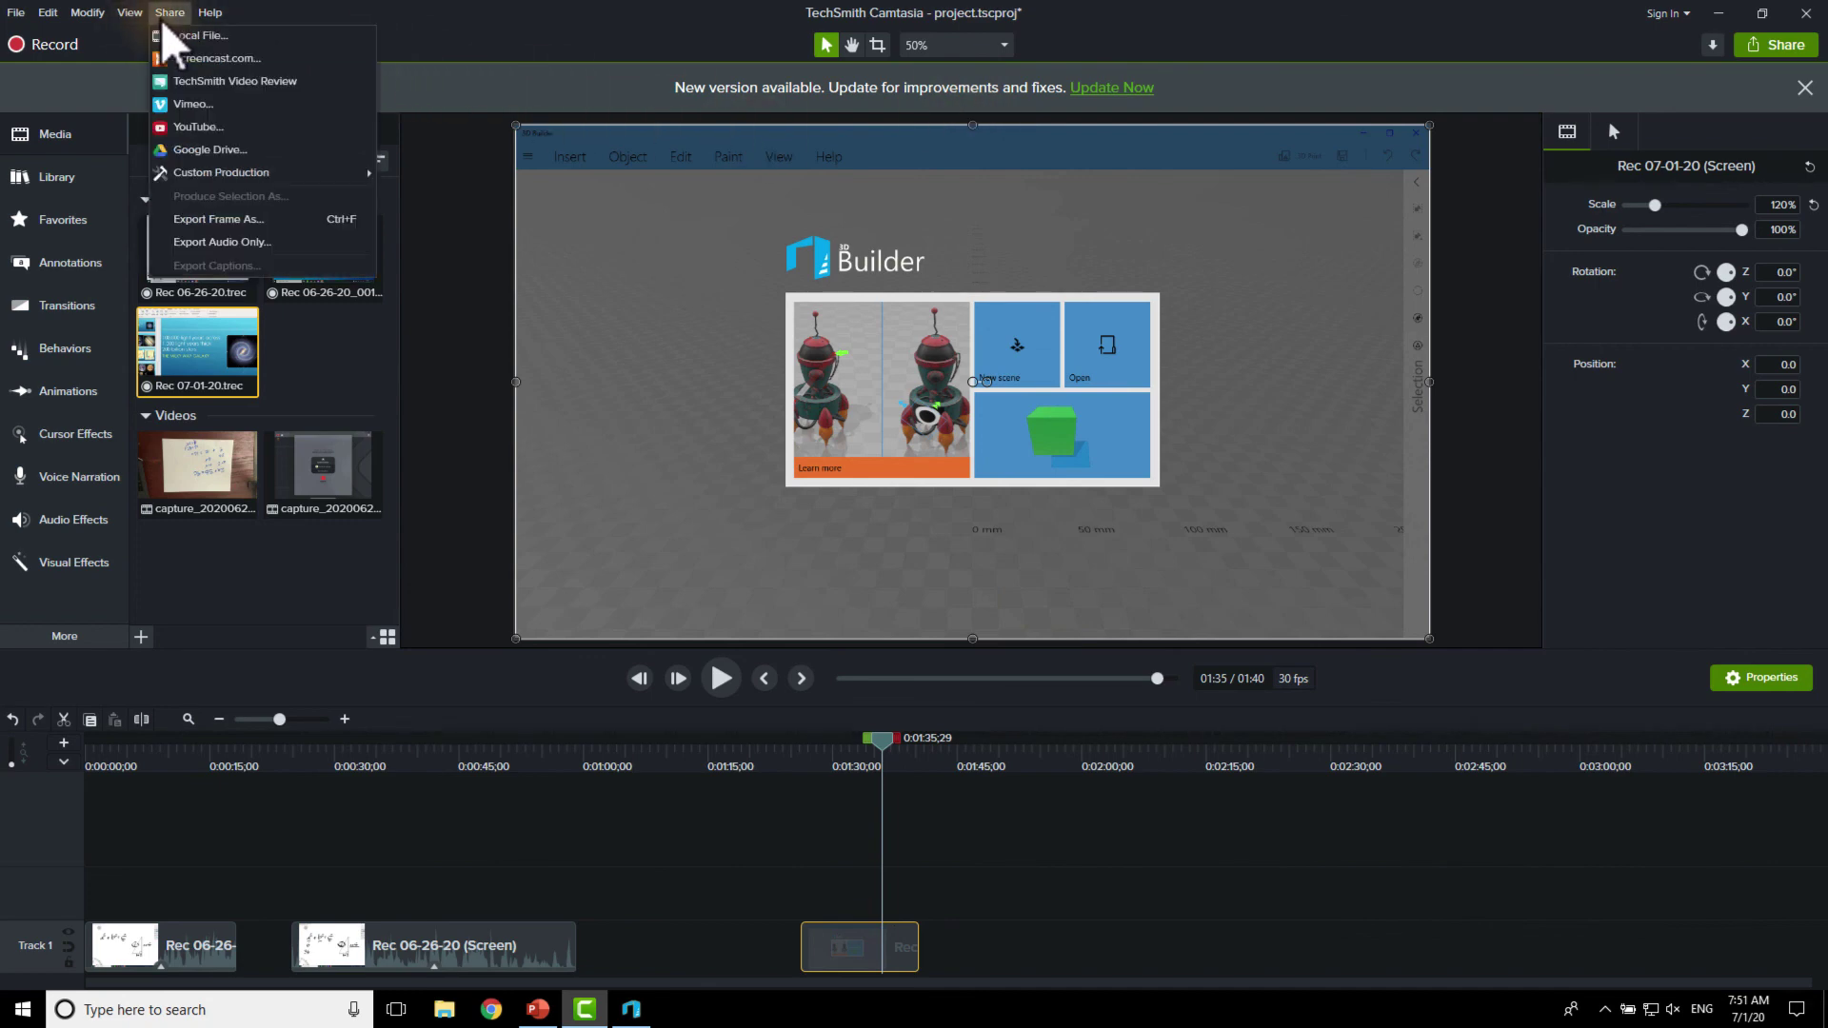
pyautogui.click(169, 35)
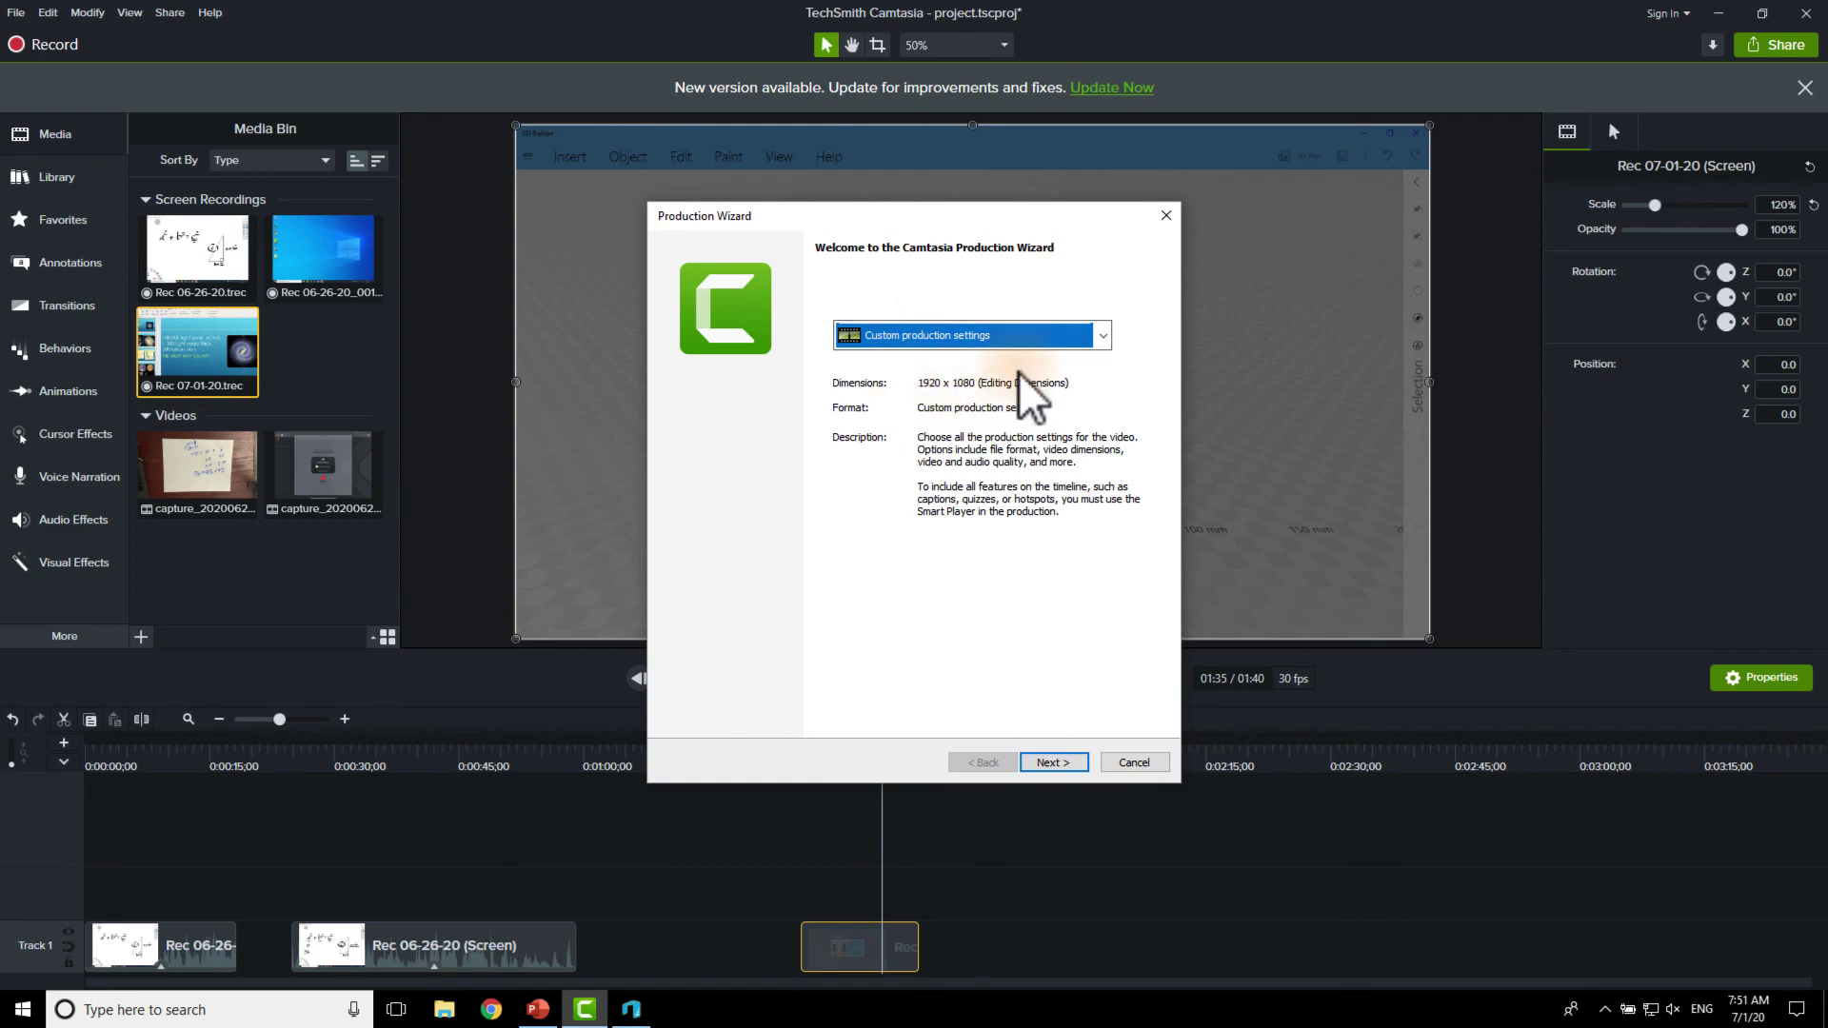
pyautogui.click(1057, 338)
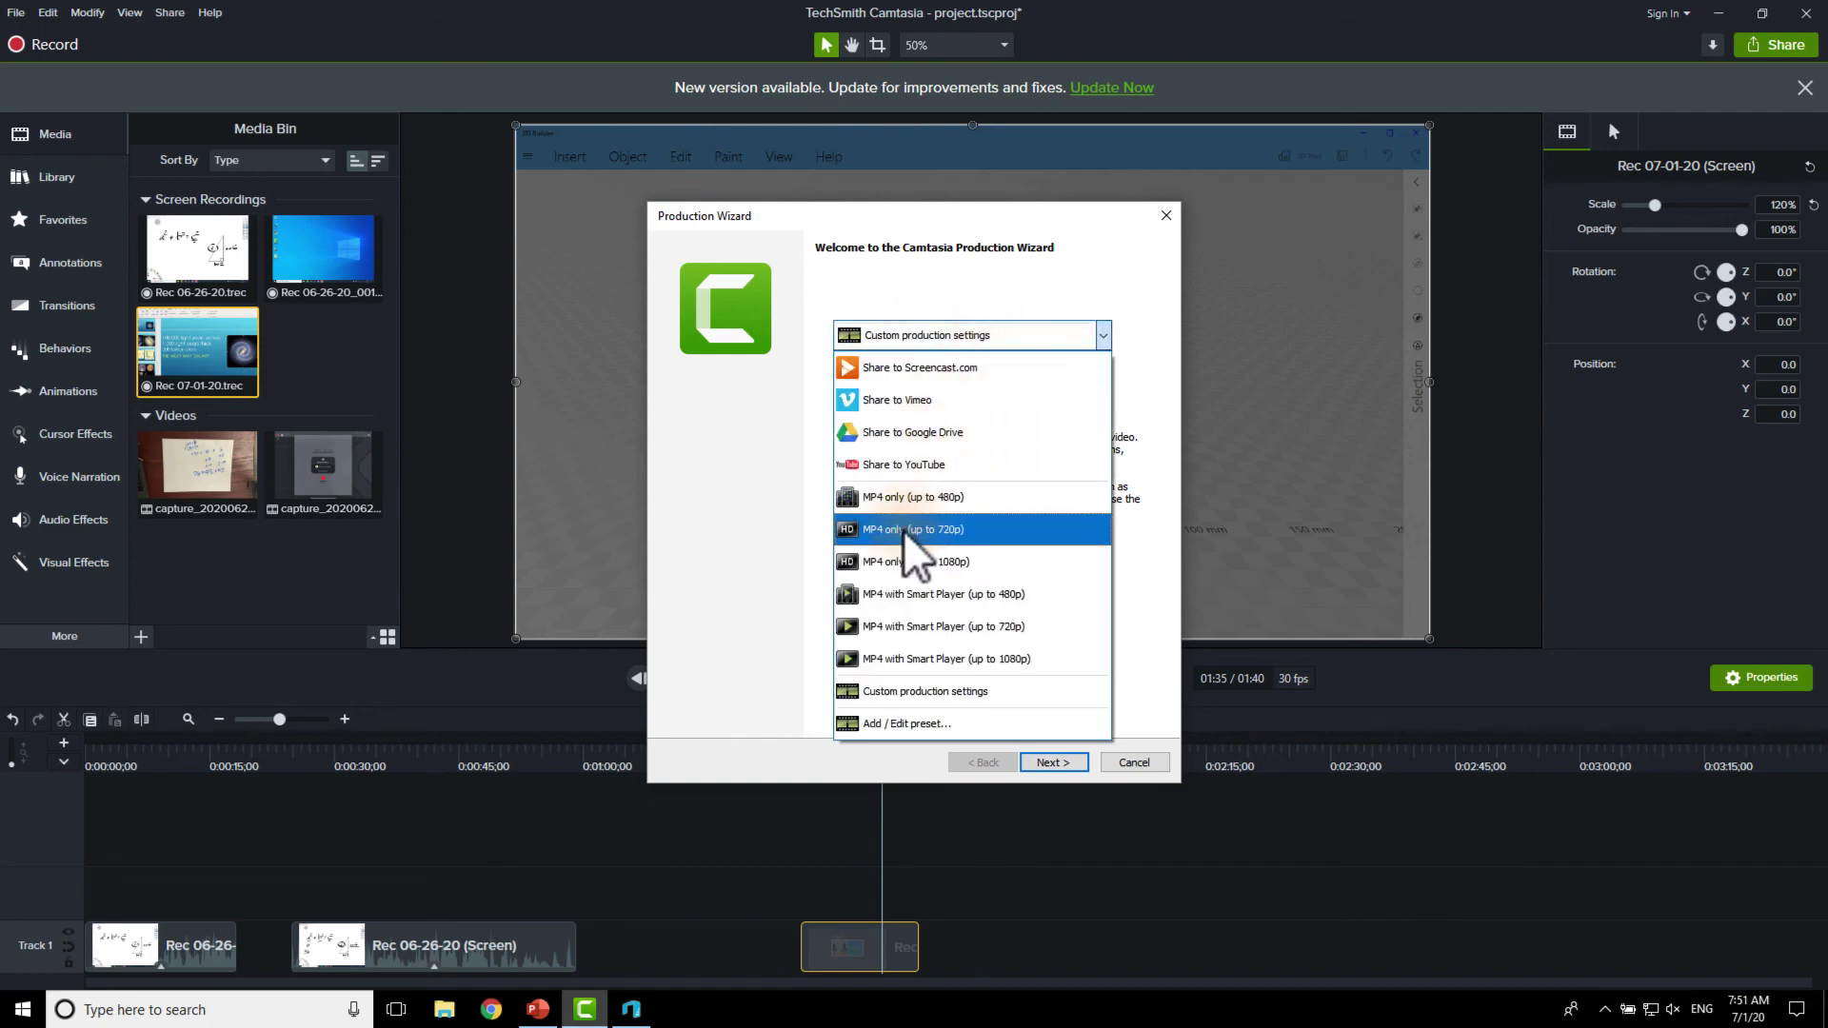
pyautogui.click(955, 561)
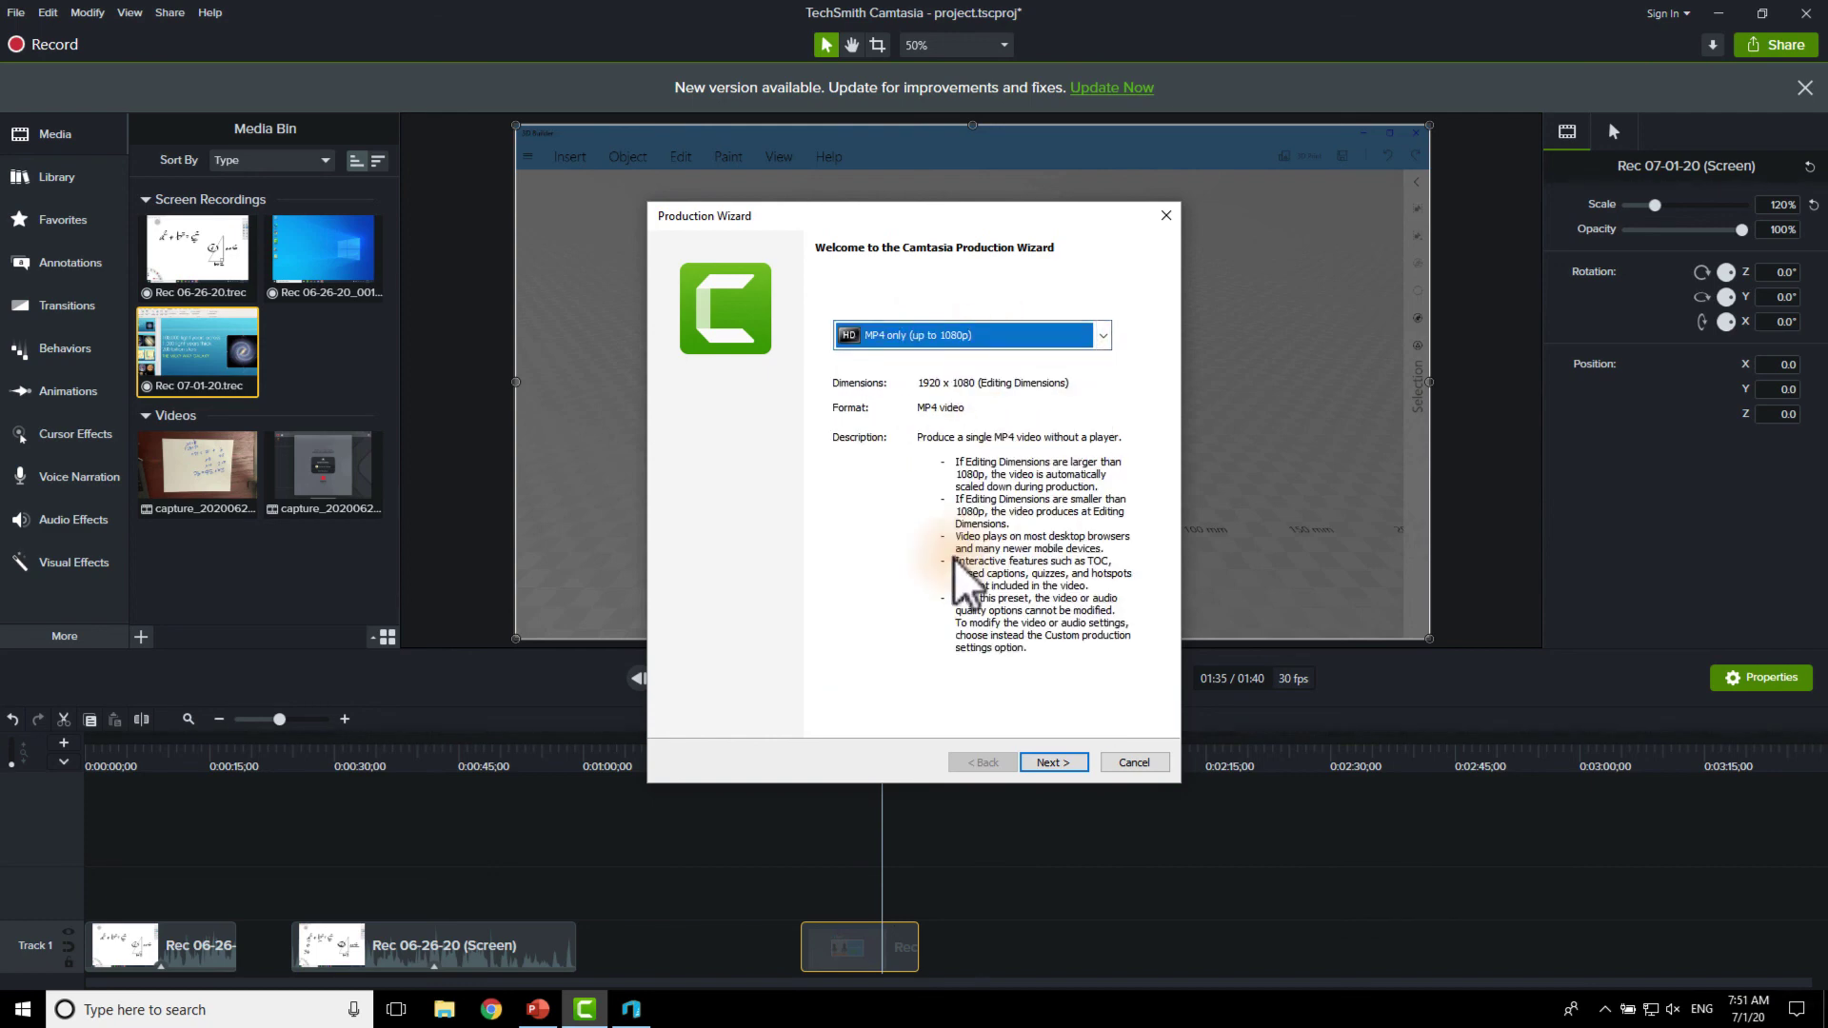